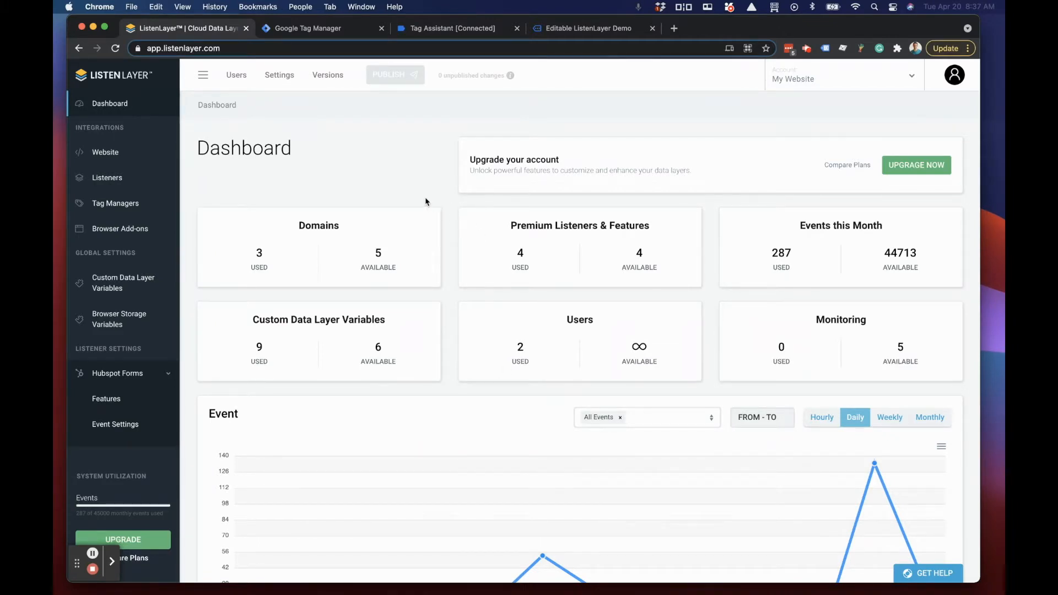
# Step: Review the domain settings of the website integration and search the listeners for Hubspot
pyautogui.click(100, 153)
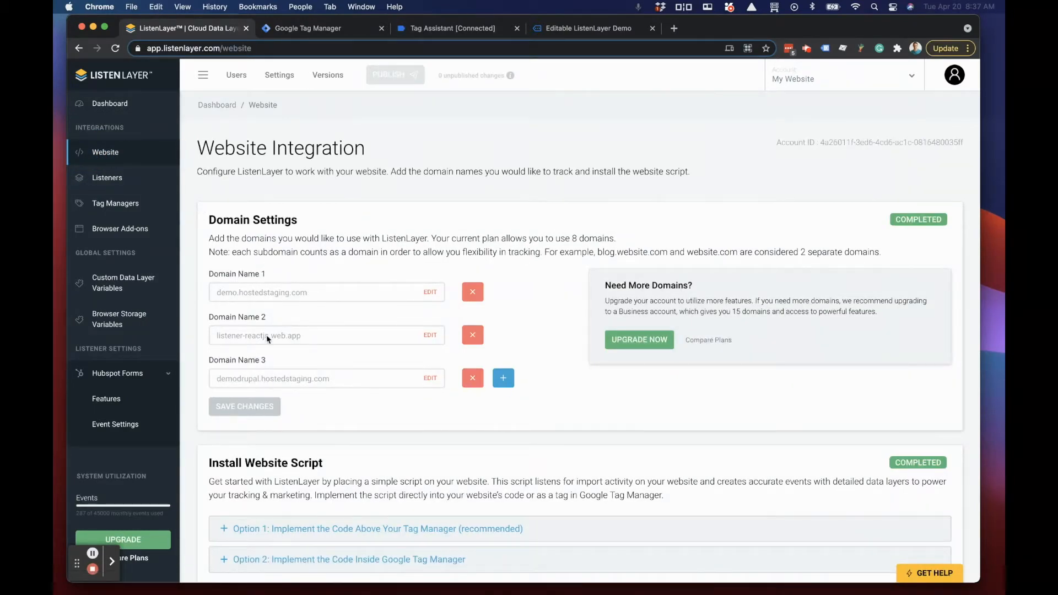
pyautogui.scroll(-1, 357, 552)
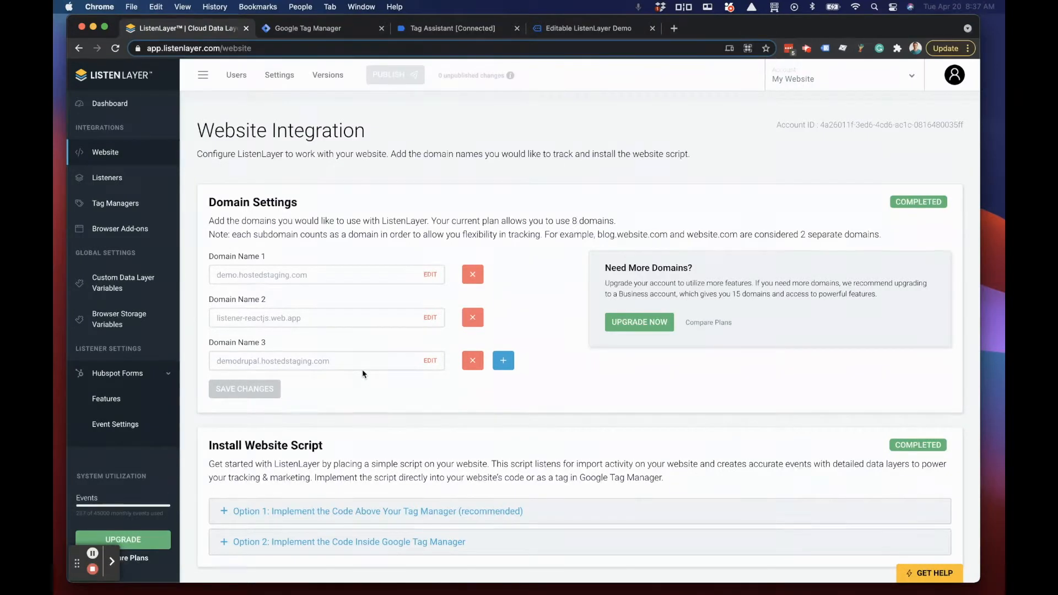
pyautogui.click(107, 176)
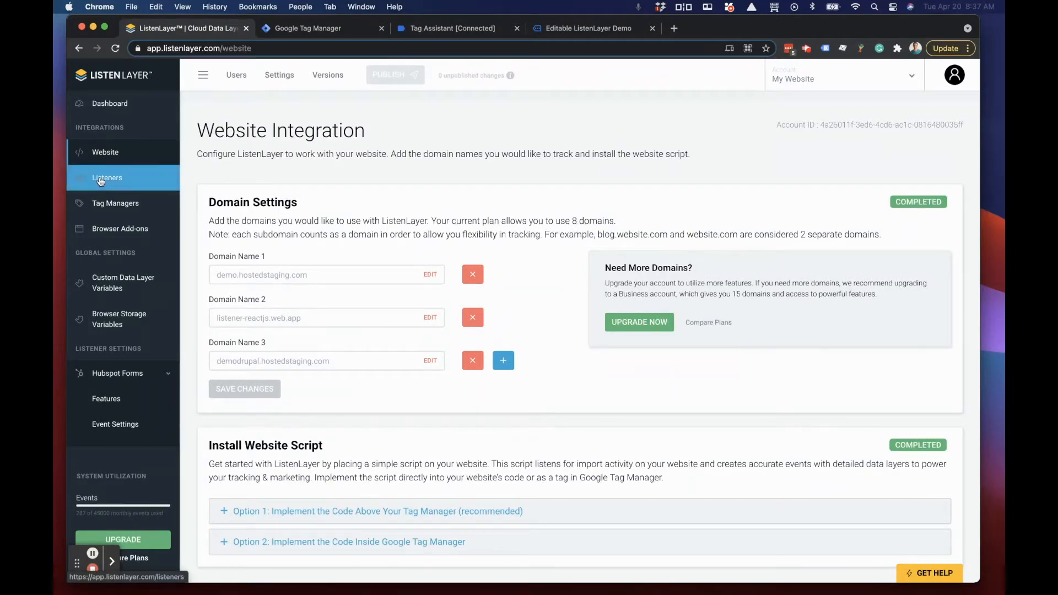
pyautogui.click(501, 223)
pyautogui.write('Hubspot')
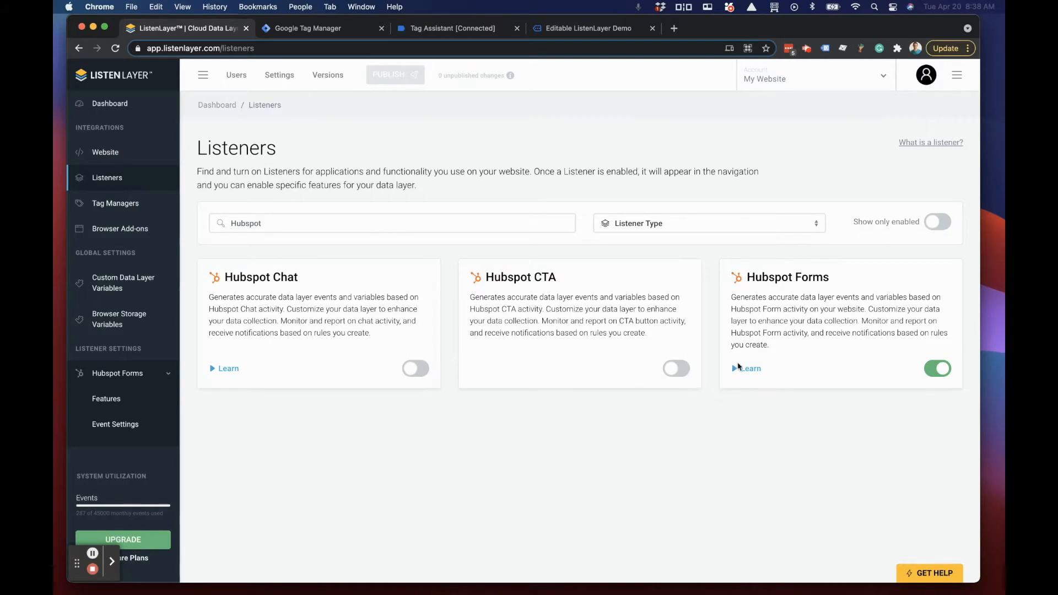
# Step: Filter the Hubspot Forms features to Regular Form Activity and read through the code preview of Form Loads
pyautogui.click(130, 403)
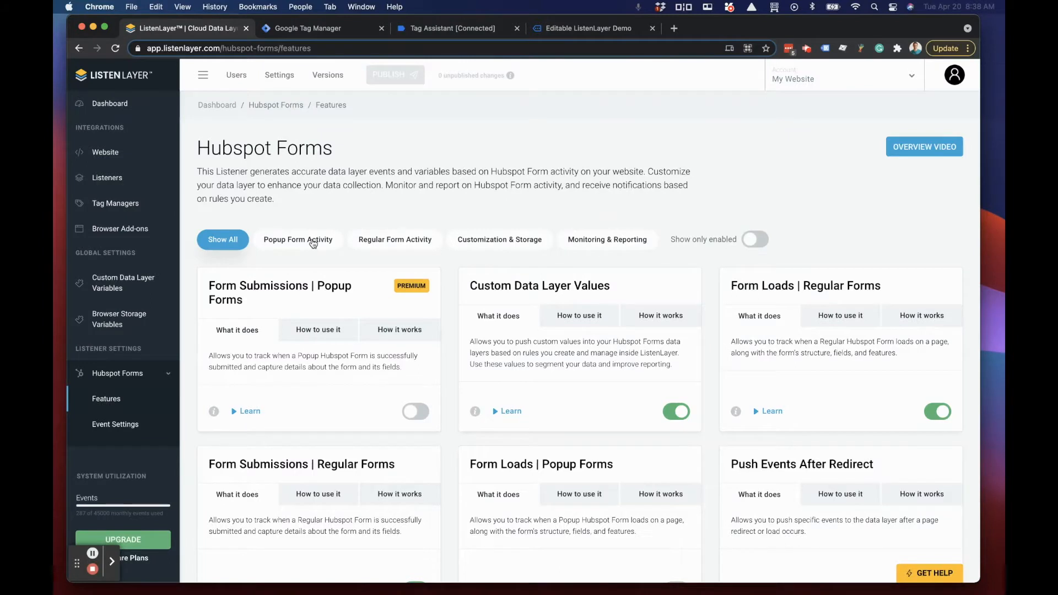
pyautogui.click(357, 241)
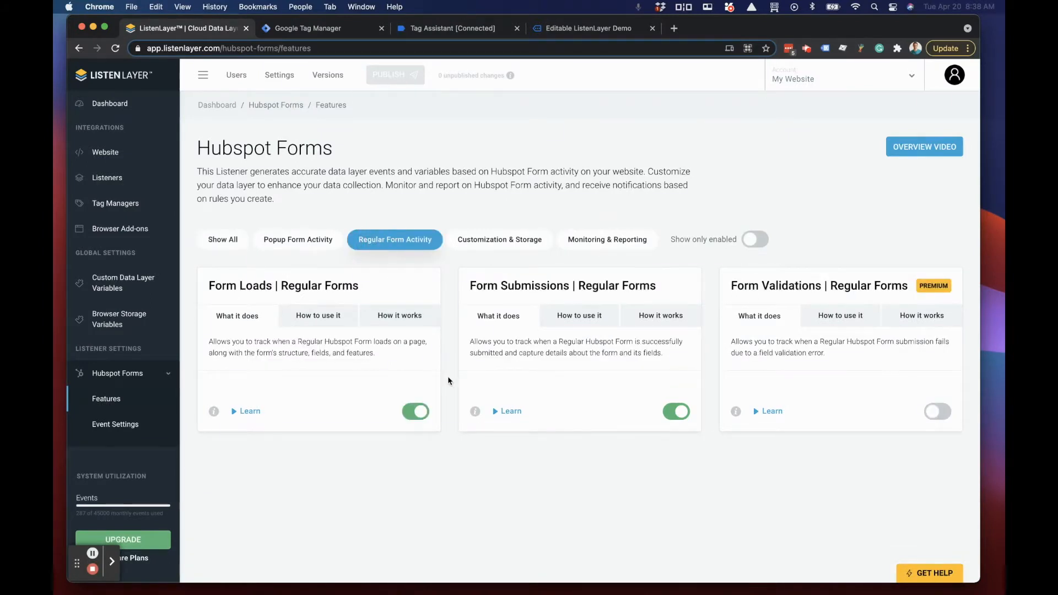
pyautogui.click(215, 412)
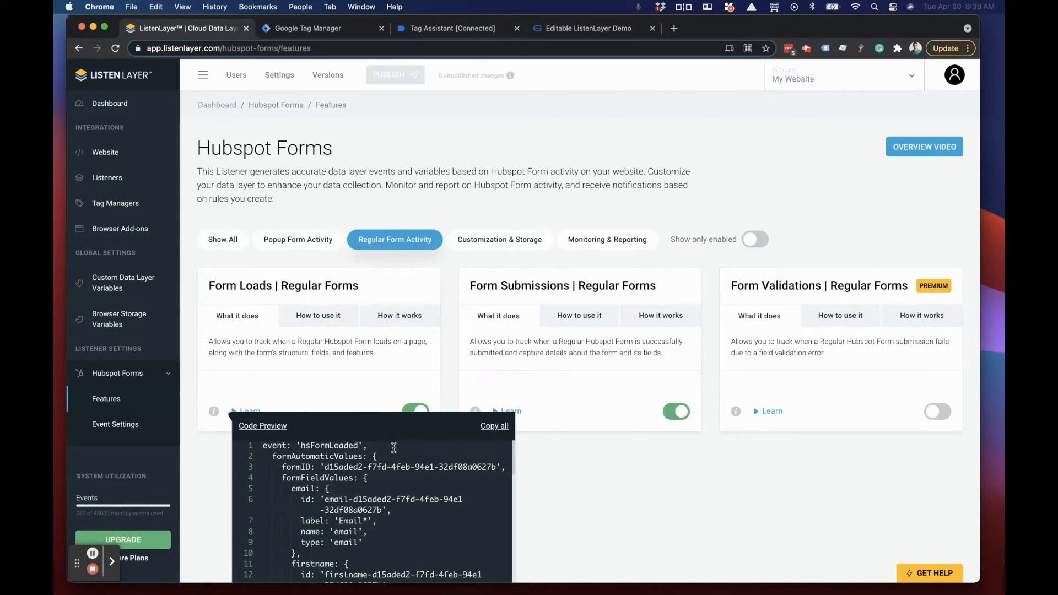
pyautogui.scroll(-2, 357, 477)
pyautogui.scroll(-9, 357, 477)
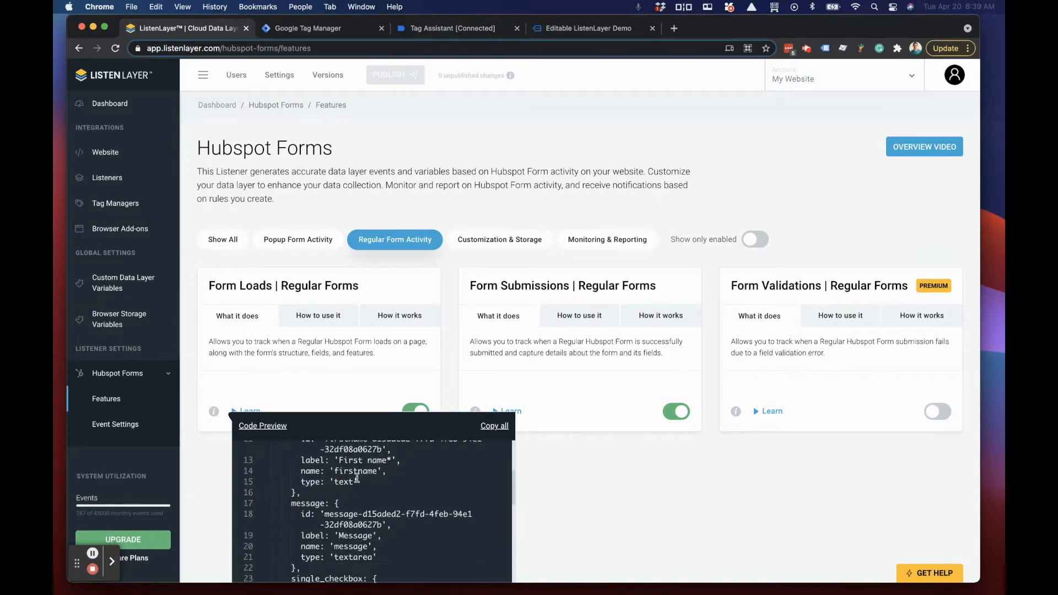
pyautogui.scroll(-4, 357, 477)
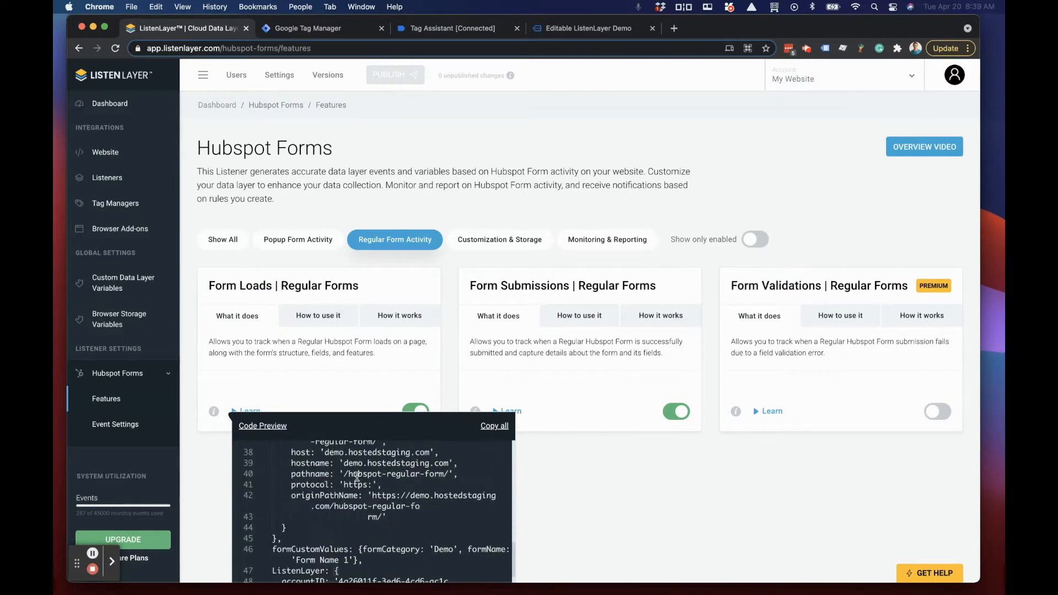
pyautogui.click(667, 497)
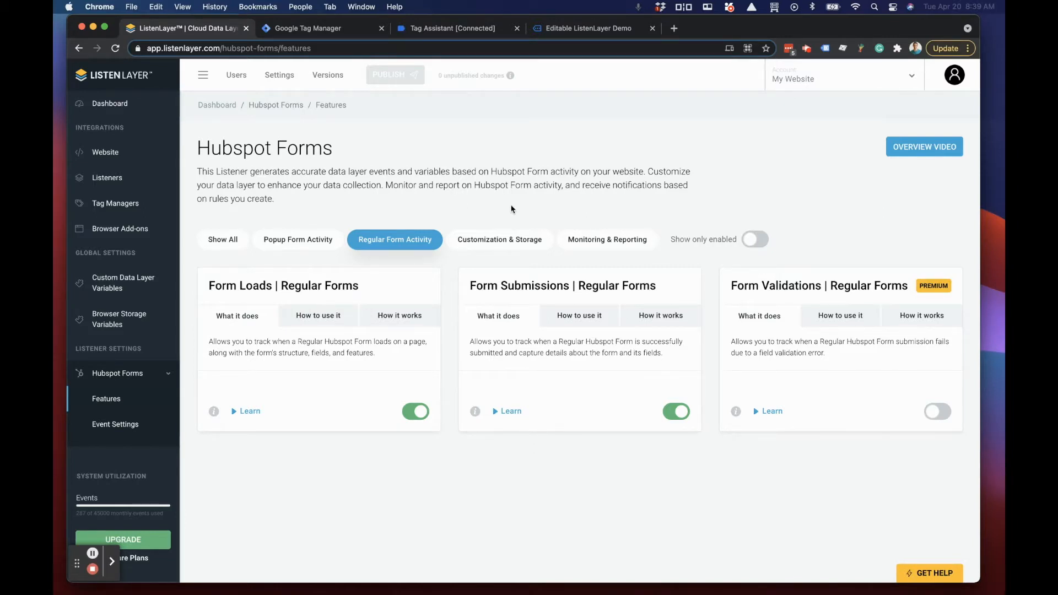
# Step: Review the Hubspot Forms event settings and examine the child variables of formFieldValues in the variable settings
pyautogui.click(110, 426)
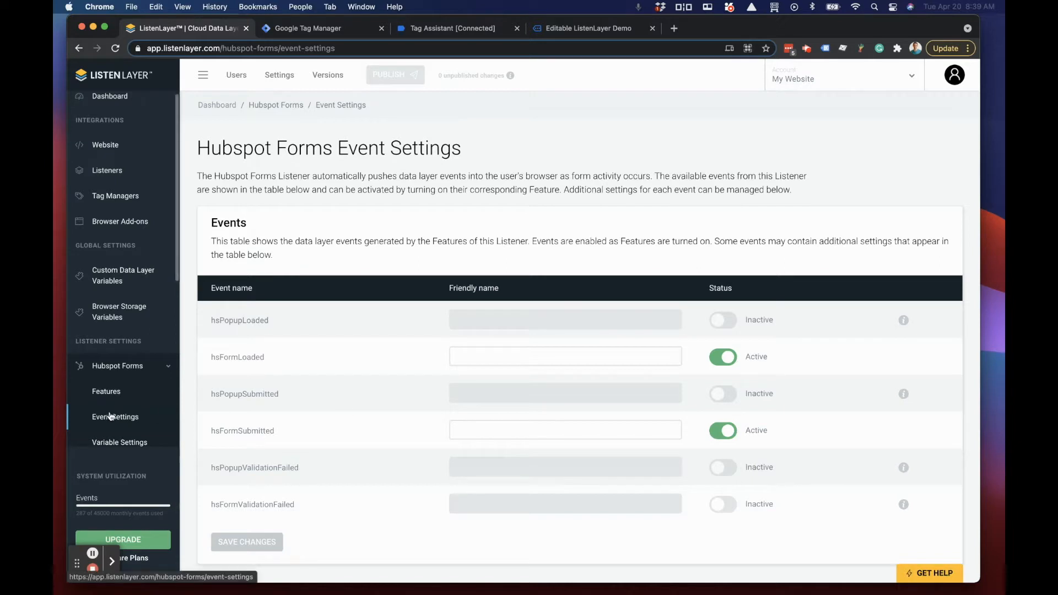
pyautogui.scroll(-2, 108, 415)
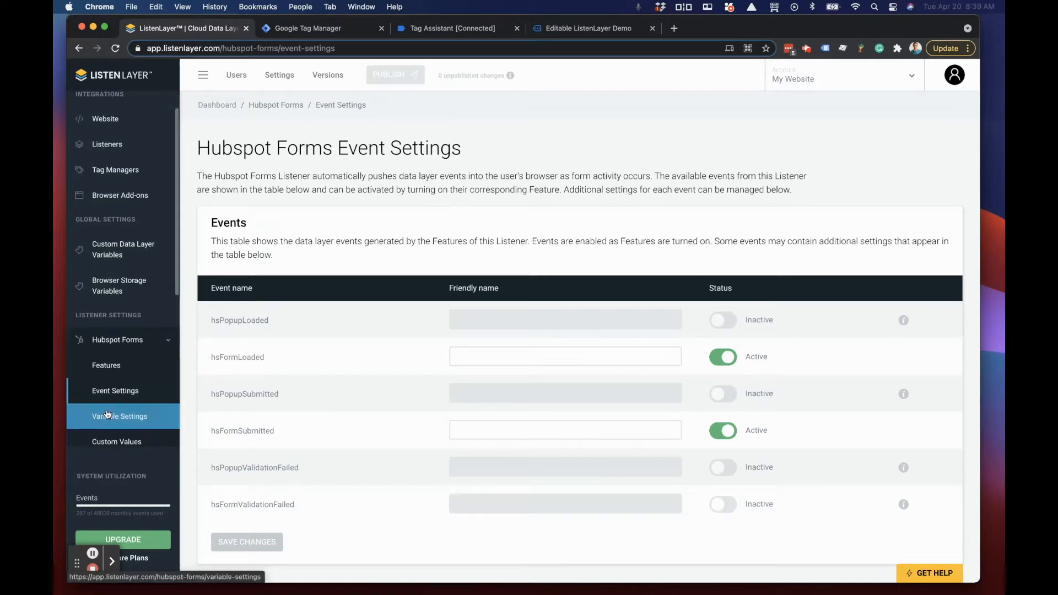
pyautogui.click(109, 415)
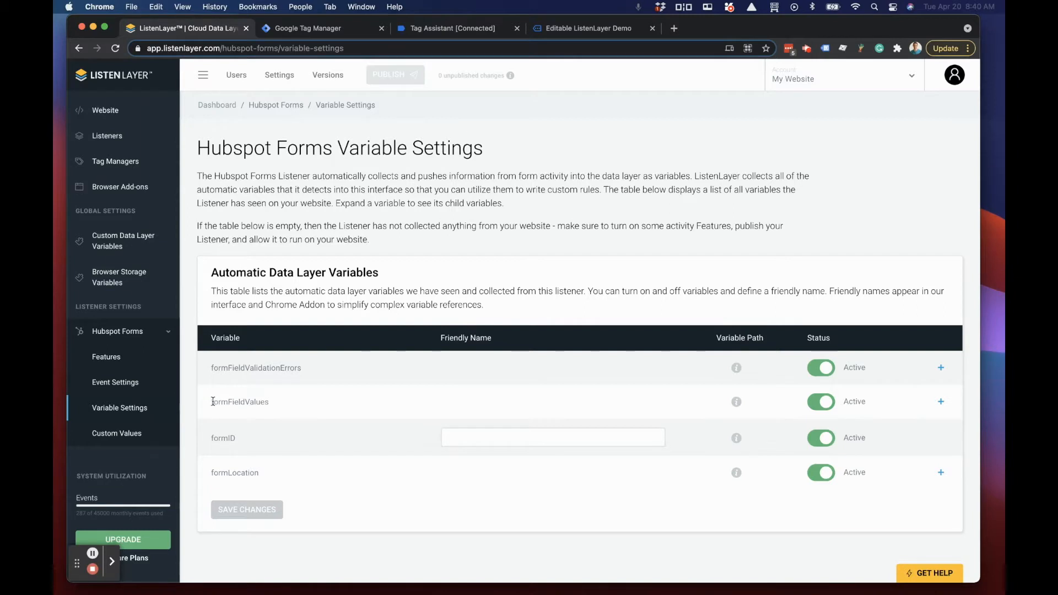
pyautogui.moveTo(214, 401); pyautogui.dragTo(271, 403)
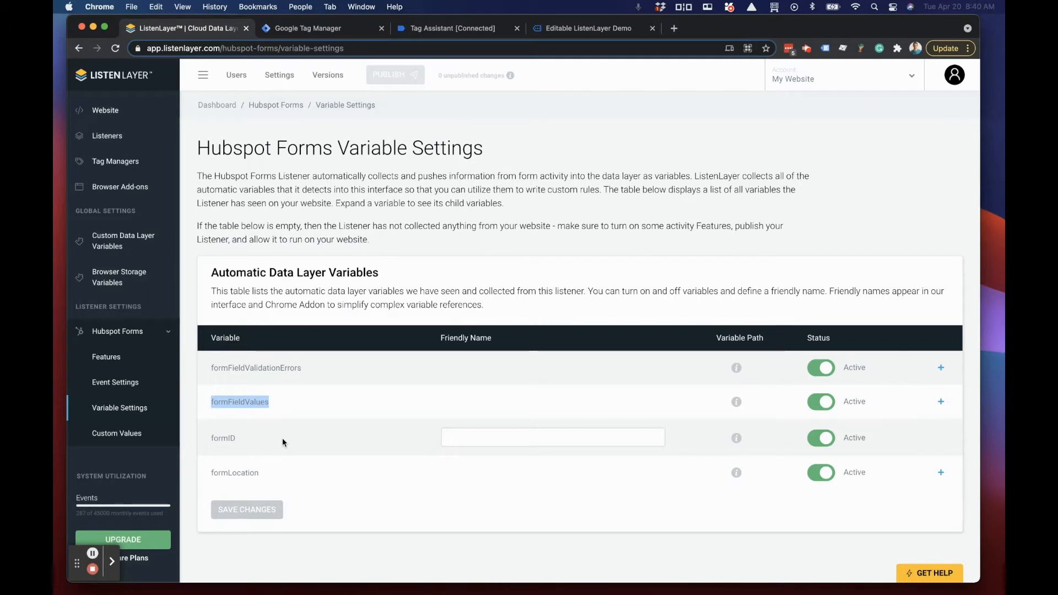
pyautogui.click(940, 402)
pyautogui.scroll(-1, 341, 406)
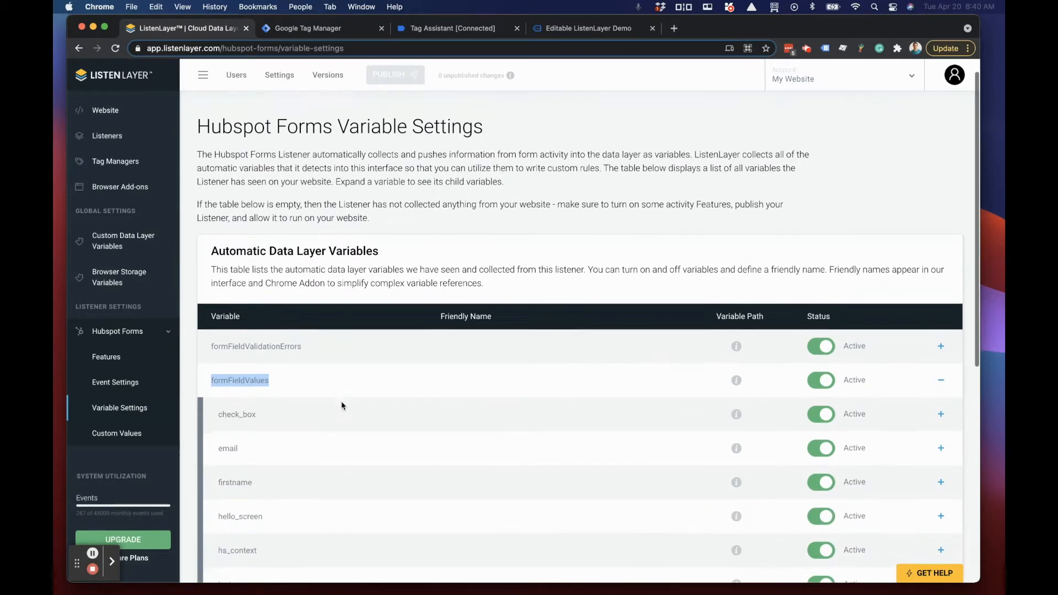
pyautogui.scroll(-3, 342, 406)
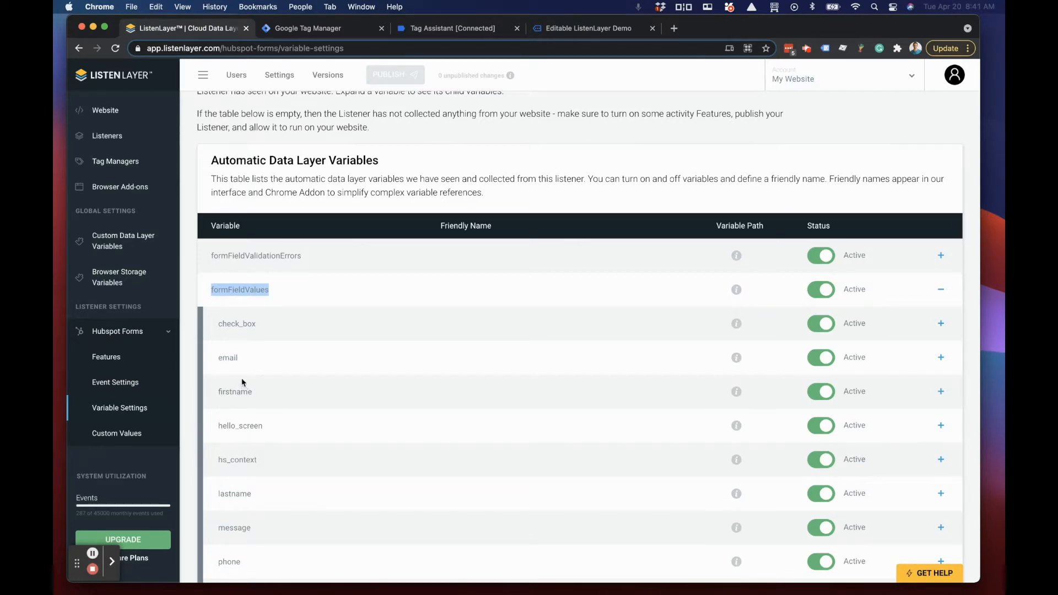
pyautogui.scroll(1, 240, 384)
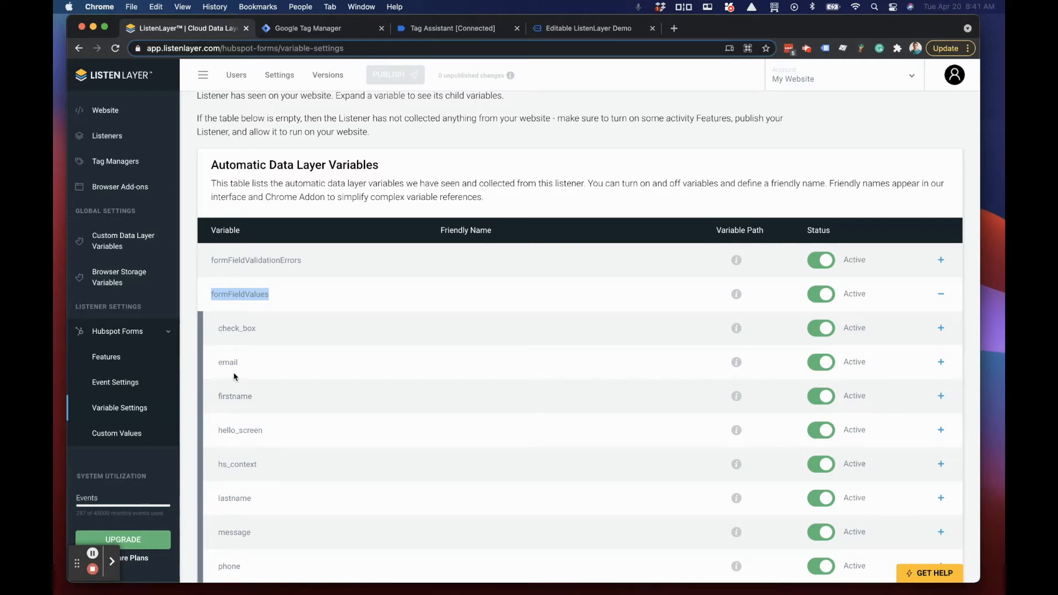
pyautogui.scroll(-1, 243, 371)
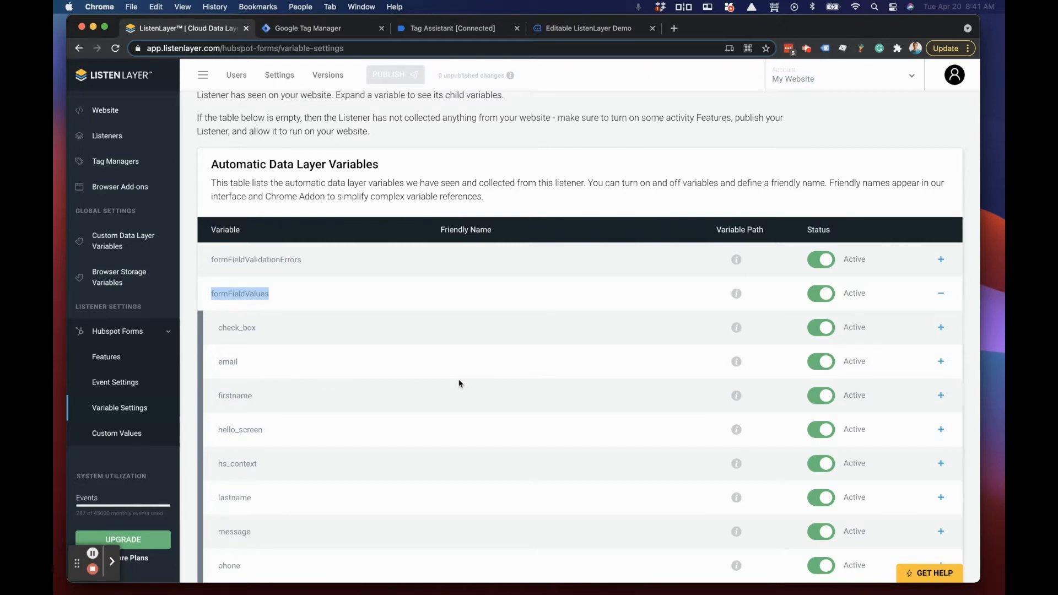
pyautogui.scroll(1, 439, 381)
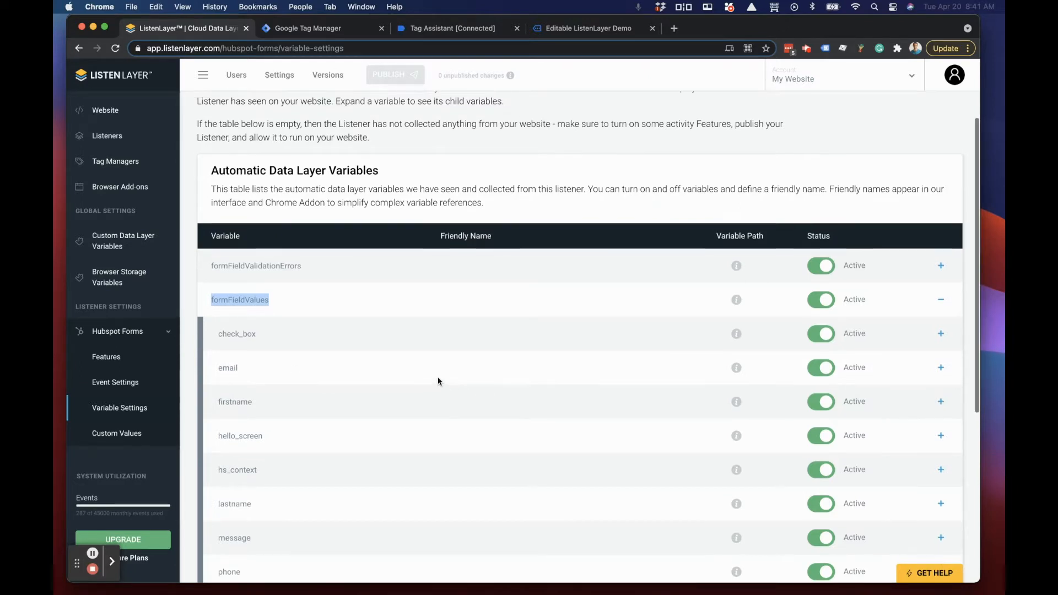
# Step: Switch to the Editable ListenLayer Demo site and open the Hubspot Form section's Regular Form page
pyautogui.click(110, 358)
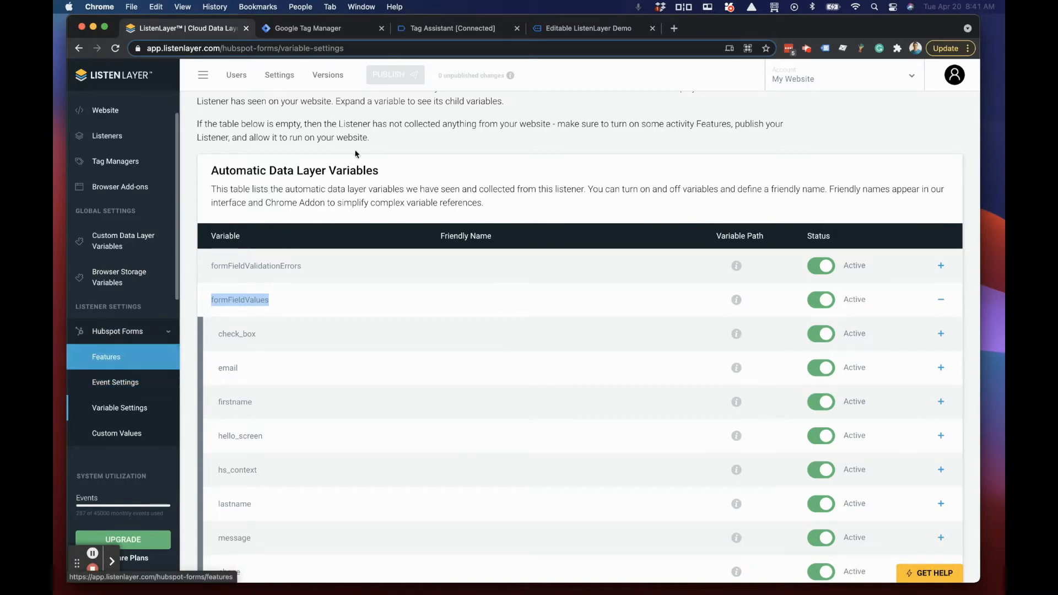
pyautogui.click(456, 30)
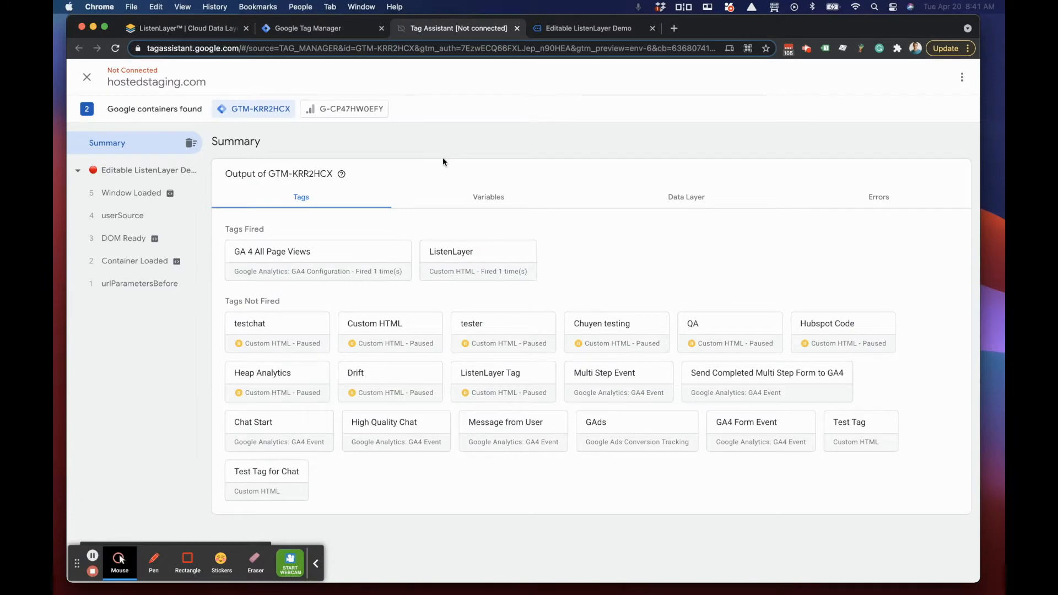
pyautogui.click(571, 28)
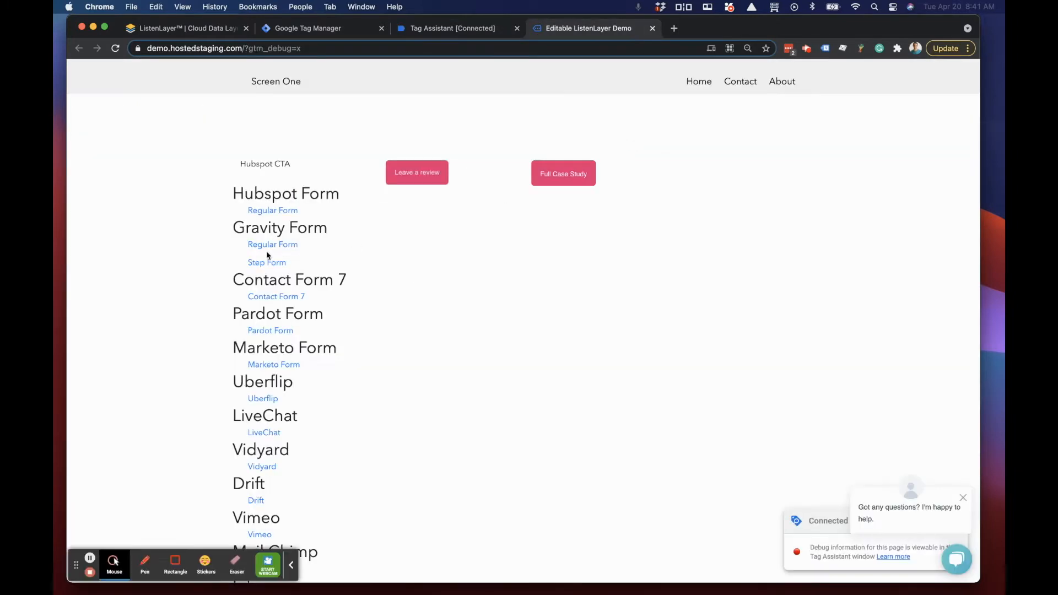
pyautogui.click(278, 210)
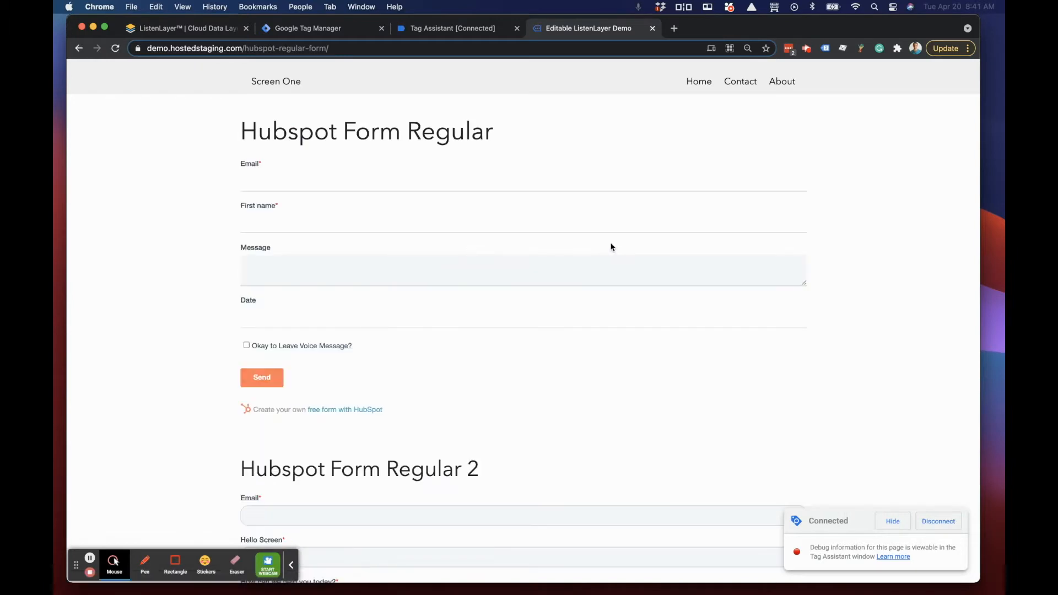
pyautogui.scroll(-10, 263, 347)
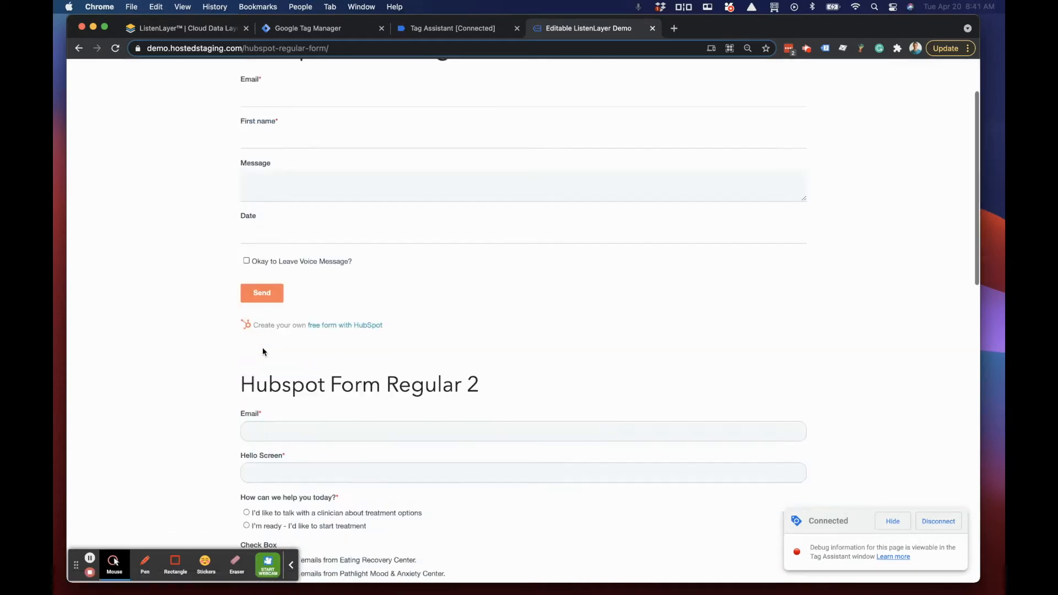
pyautogui.scroll(3, 265, 348)
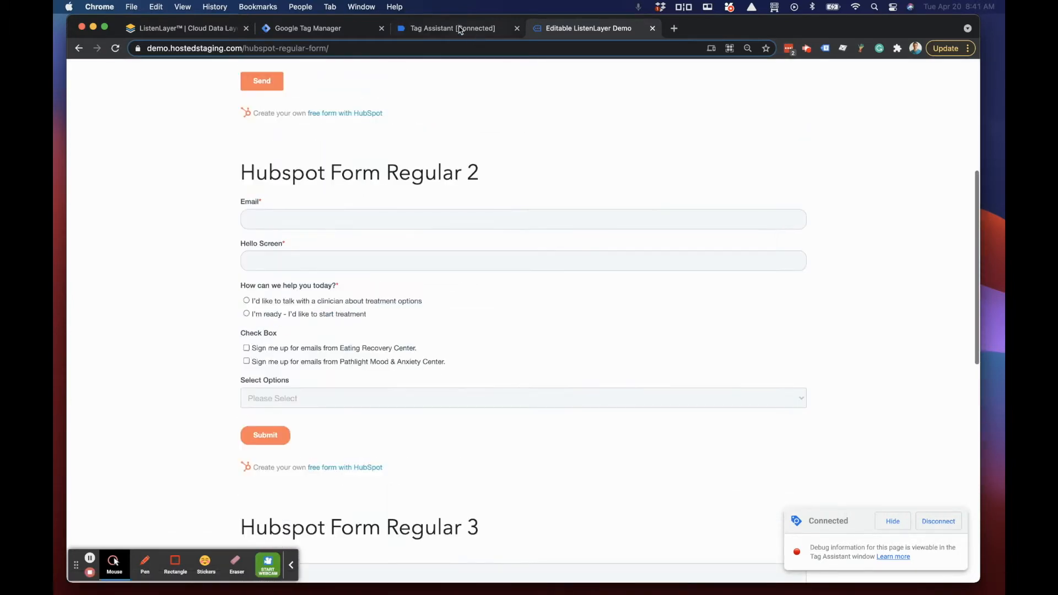
# Step: In Tag Assistant, examine the API call of the first hsFormLoaded event, including its email field values
pyautogui.click(448, 30)
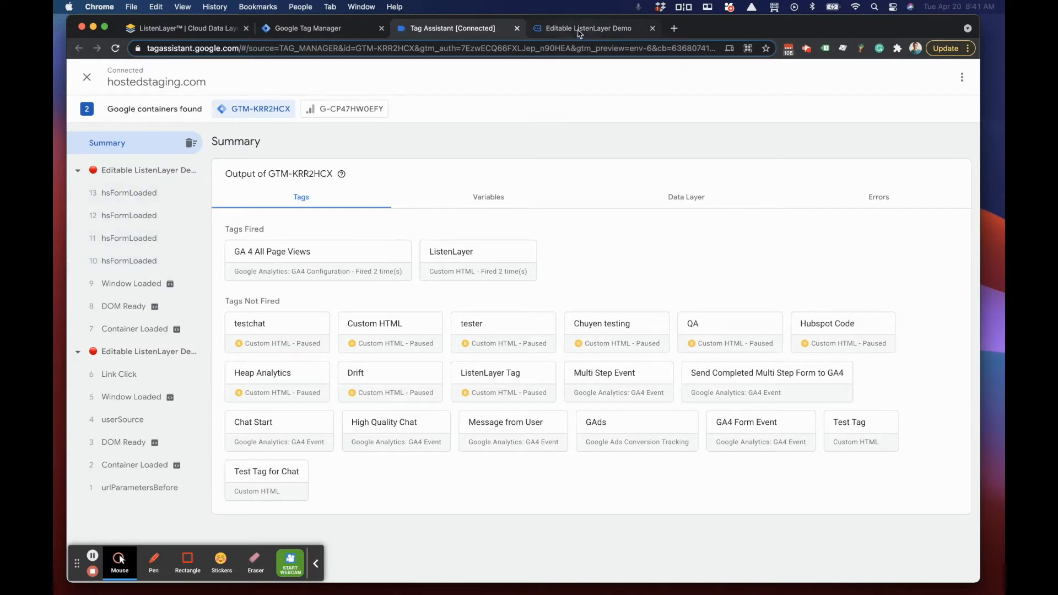
pyautogui.click(136, 261)
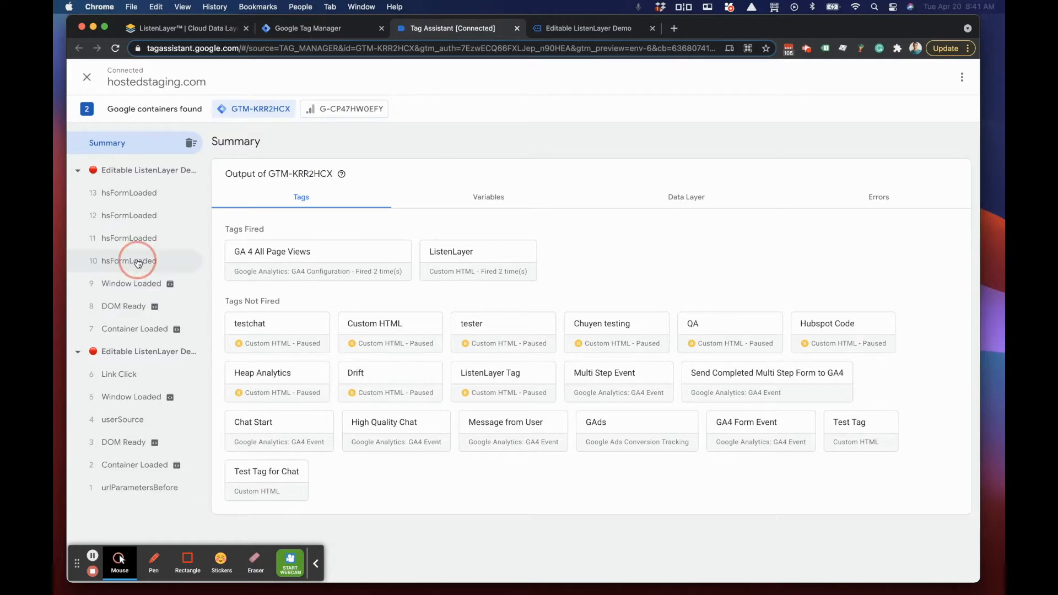
pyautogui.click(486, 202)
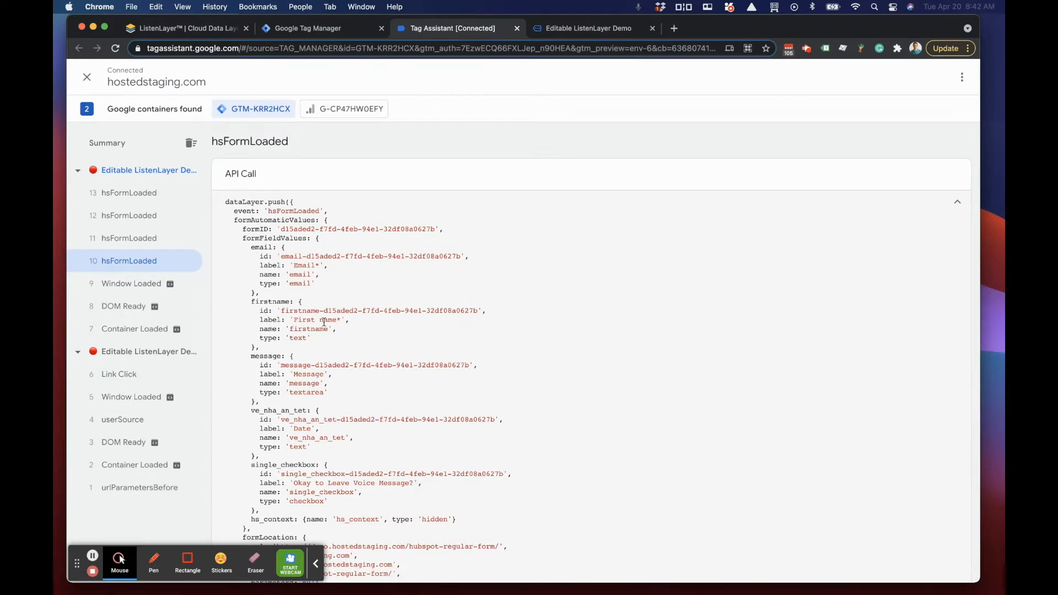
pyautogui.moveTo(252, 247); pyautogui.dragTo(318, 280)
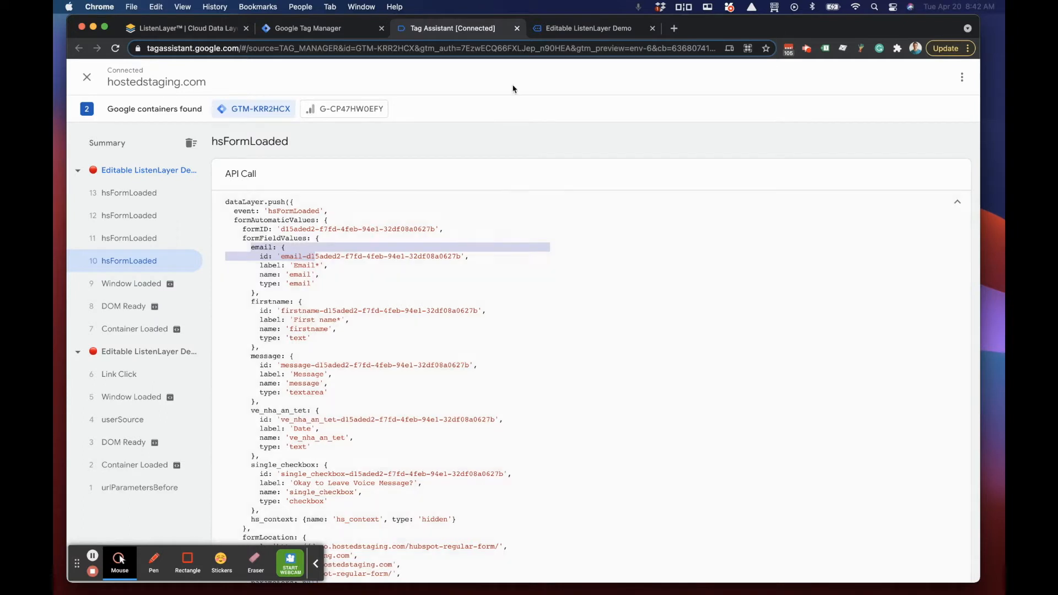
# Step: Return to the demo site and fill the Email field of Hubspot Form Regular with the saved test e-mail address
pyautogui.hotkey('ctrl', 'Tab')
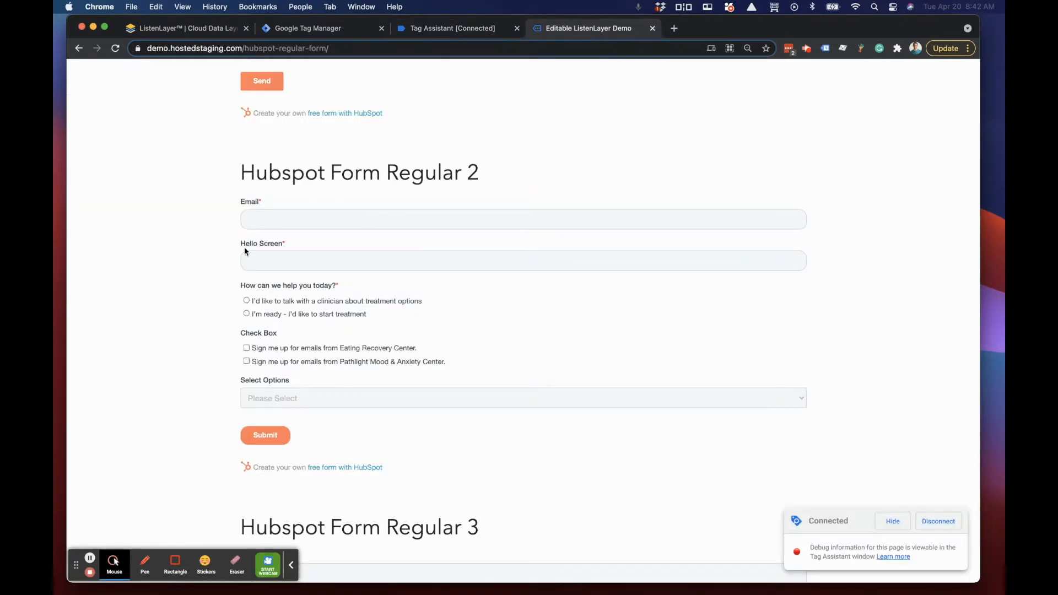
pyautogui.click(259, 218)
pyautogui.scroll(5, 331, 210)
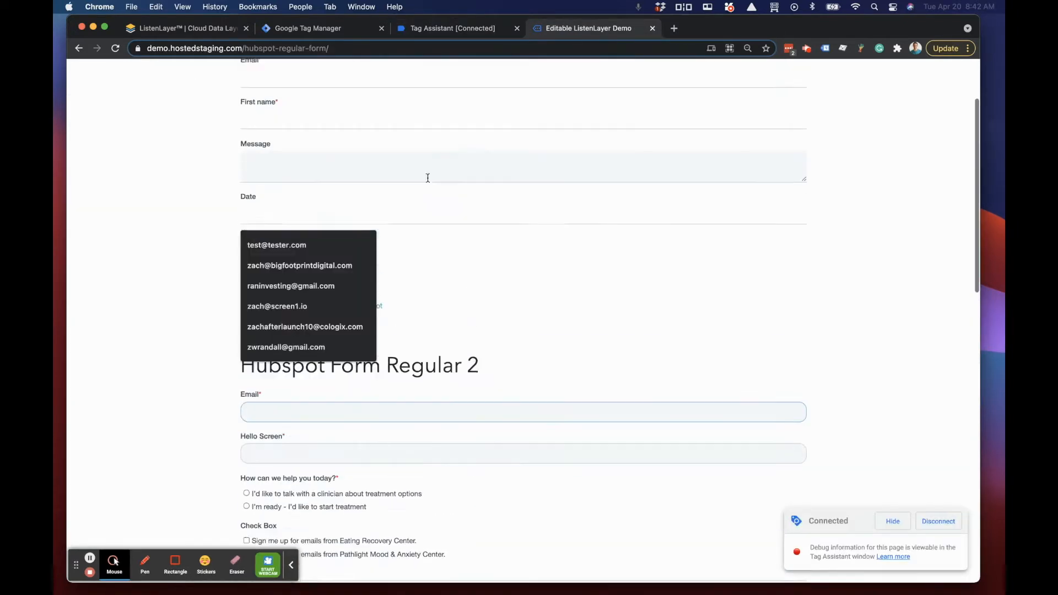
pyautogui.click(414, 184)
pyautogui.scroll(2, 399, 184)
pyautogui.click(338, 183)
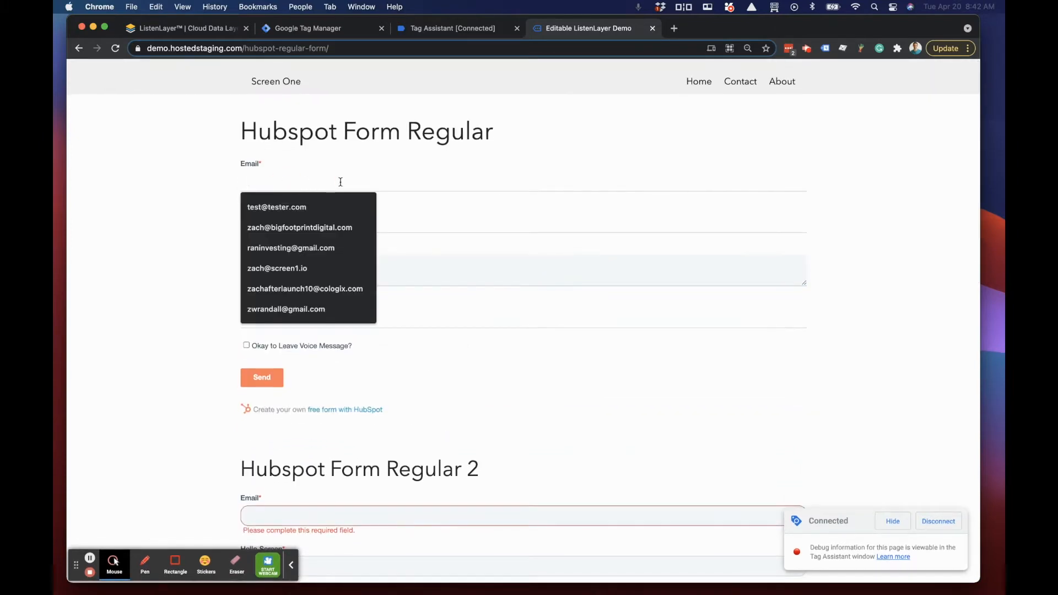
pyautogui.write('test@tester.com')
pyautogui.click(294, 207)
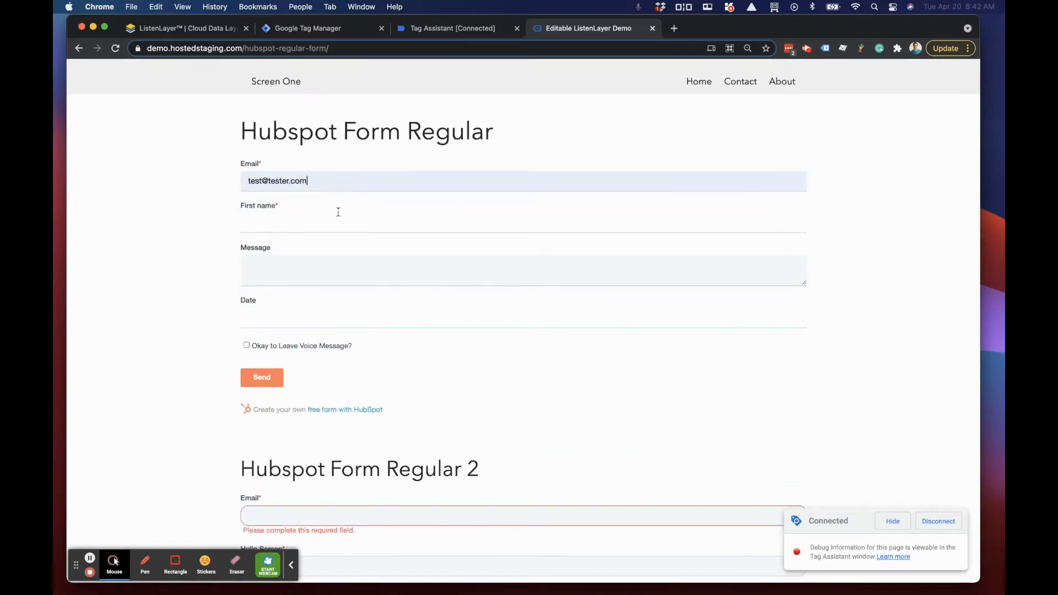
# Step: Complete Hubspot Form Regular with first name "test", message "test" and date 2021-04-23, and submit it
pyautogui.click(307, 220)
pyautogui.write('t')
pyautogui.click(378, 243)
pyautogui.click(389, 266)
pyautogui.write('test')
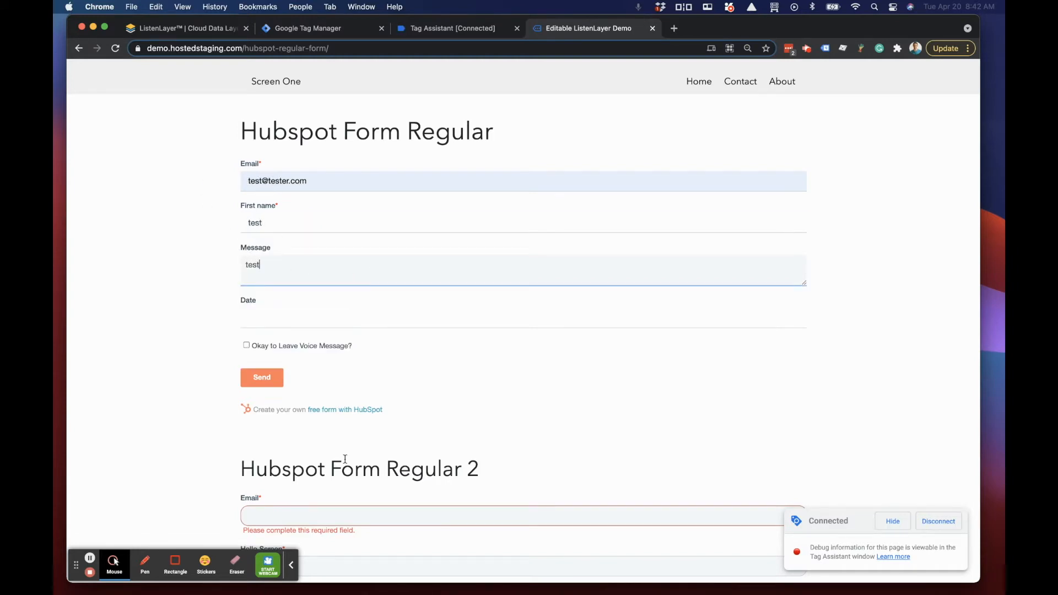
pyautogui.click(255, 322)
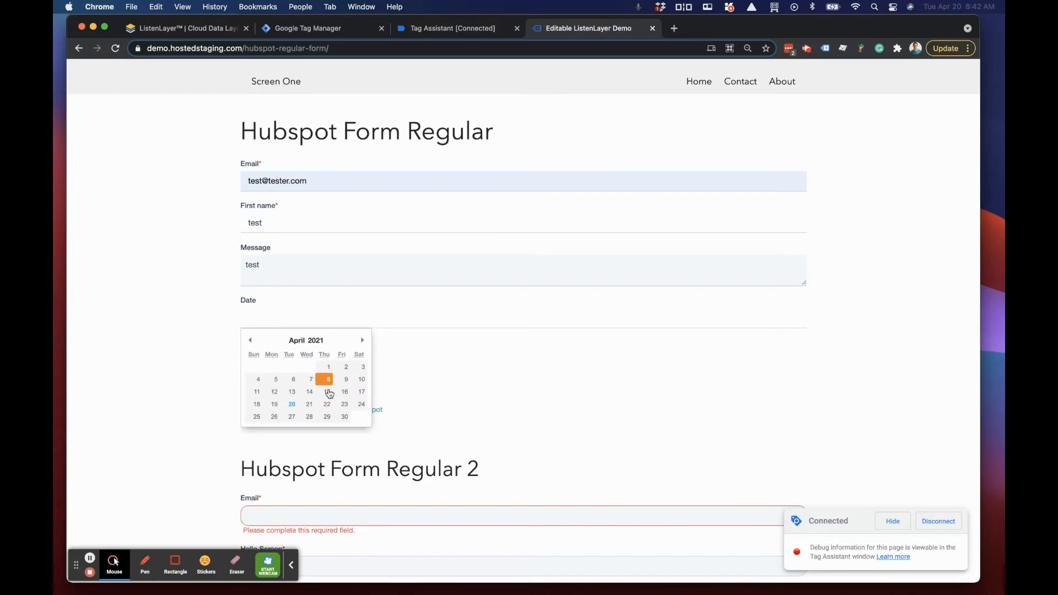
pyautogui.click(344, 404)
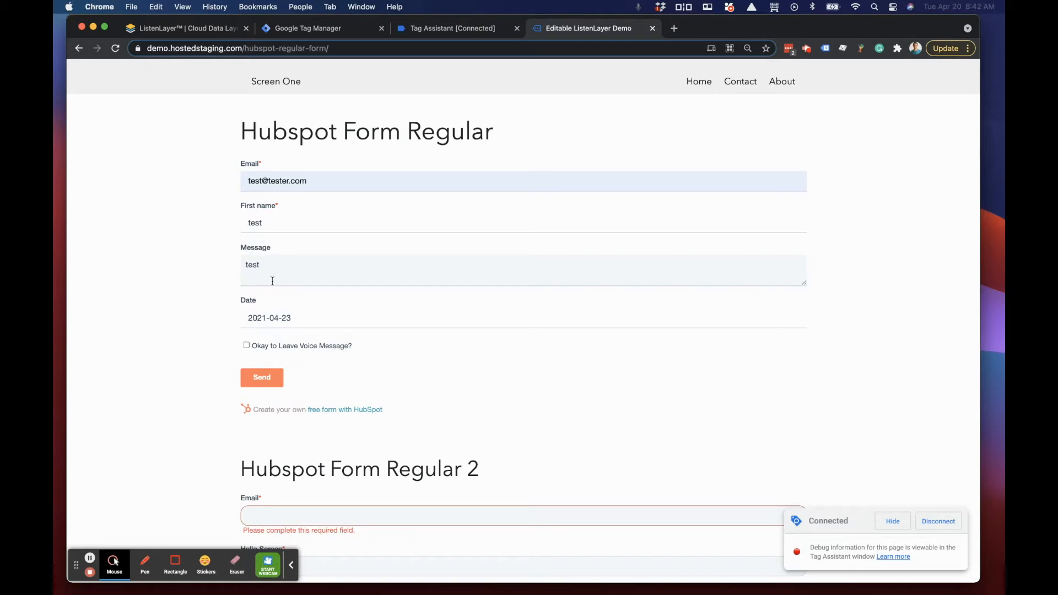
pyautogui.click(261, 383)
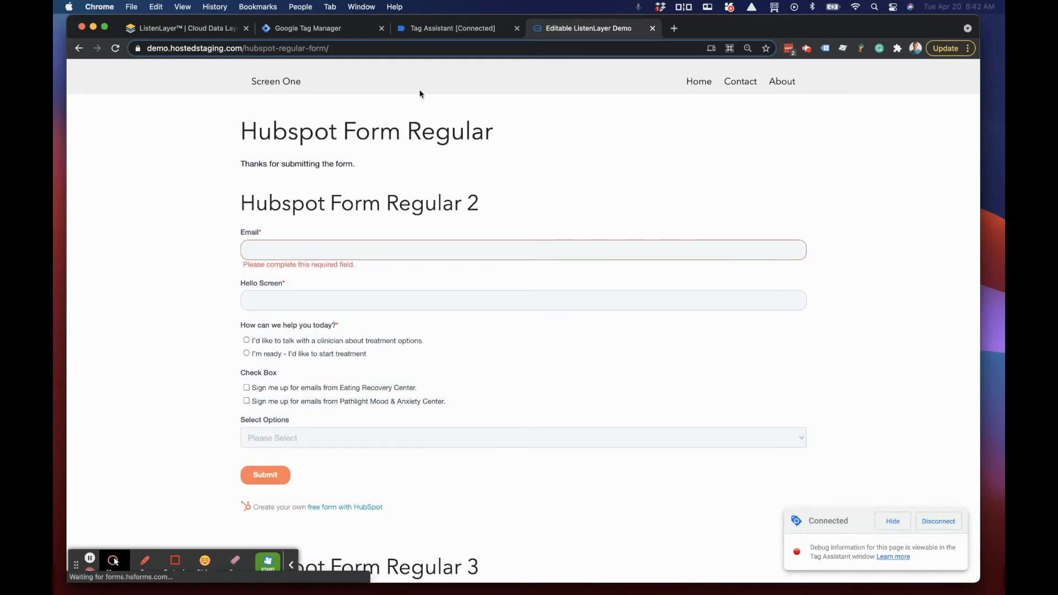
# Step: Switch to Tag Assistant and examine the hsFormSubmitted event's API call, focusing on the submitted email field value
pyautogui.click(451, 28)
pyautogui.click(134, 193)
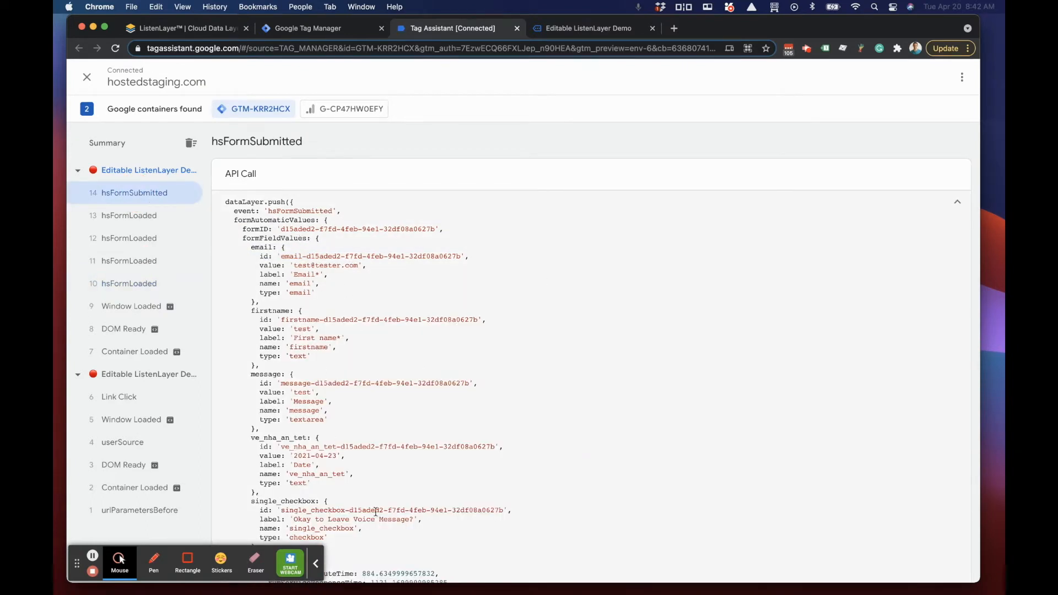
pyautogui.scroll(-5, 399, 333)
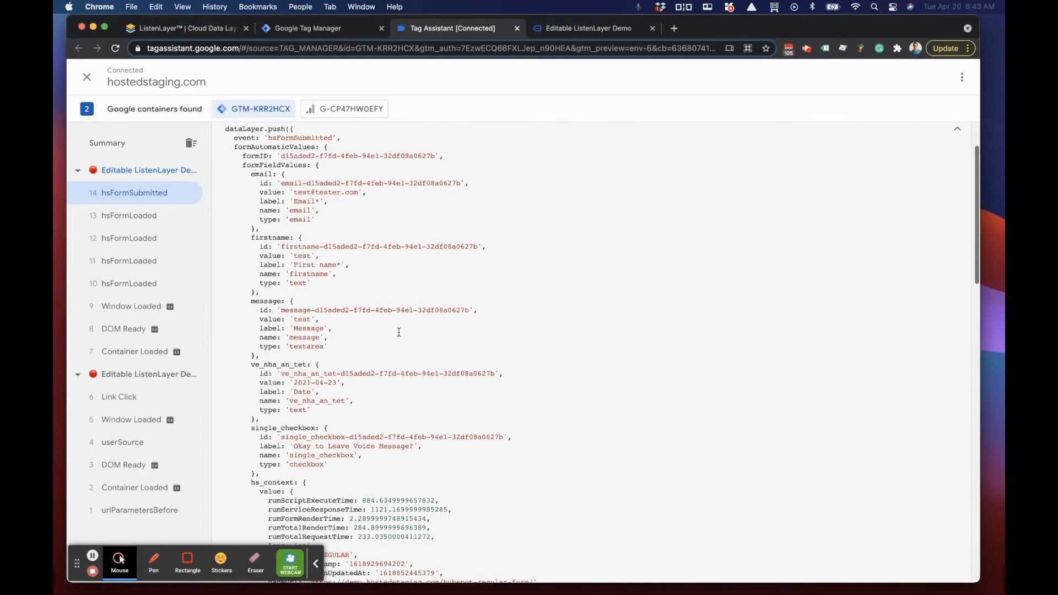
pyautogui.scroll(2, 399, 331)
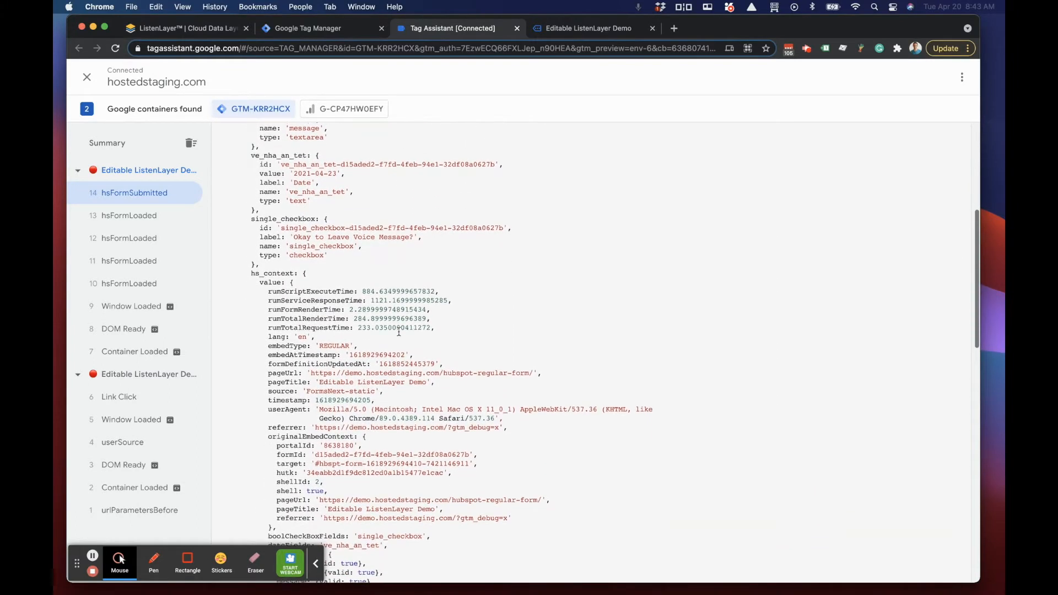
pyautogui.scroll(3, 399, 332)
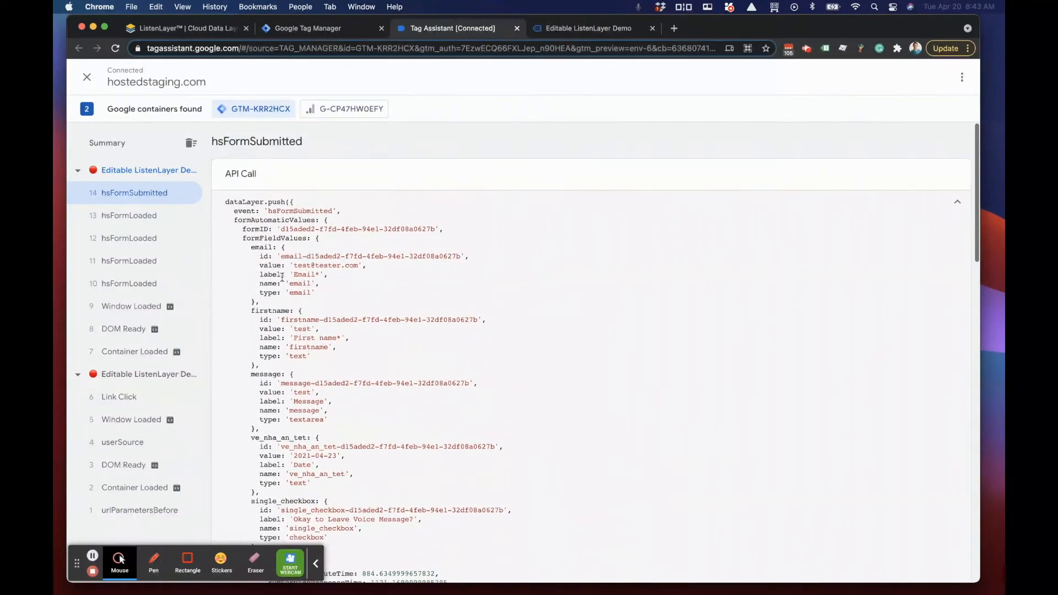
pyautogui.moveTo(260, 267); pyautogui.dragTo(367, 267)
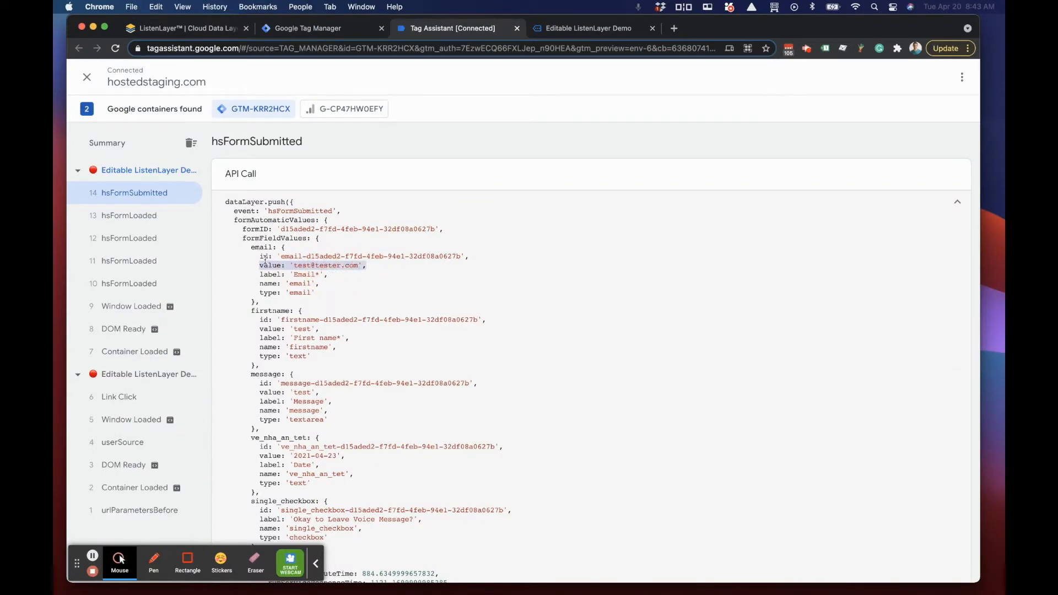
pyautogui.click(281, 266)
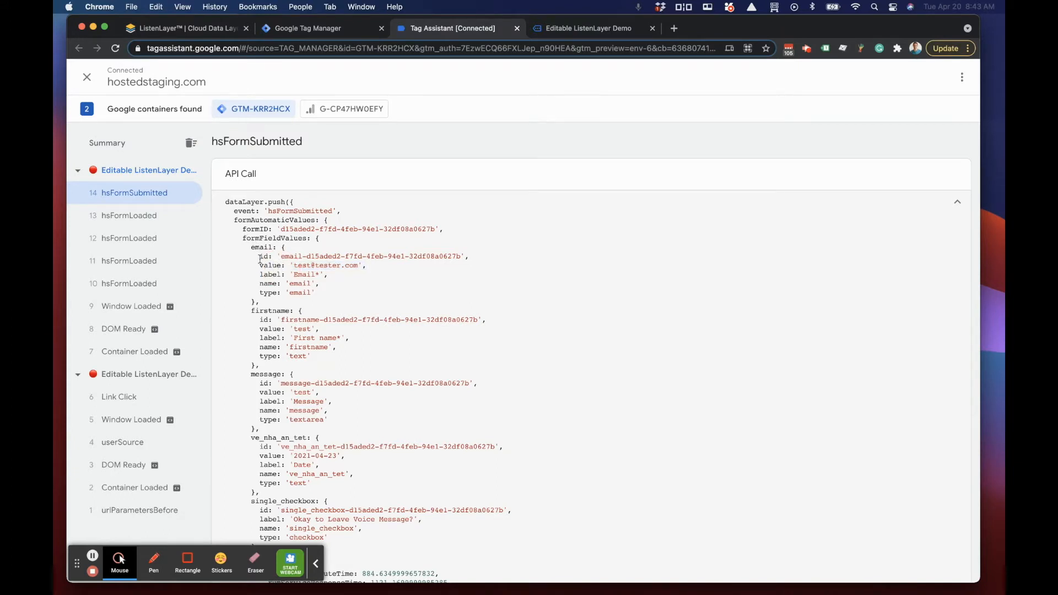
# Step: Examine the remaining field values of the hsFormSubmitted API call through to its formCustomValues line
pyautogui.scroll(-4, 384, 283)
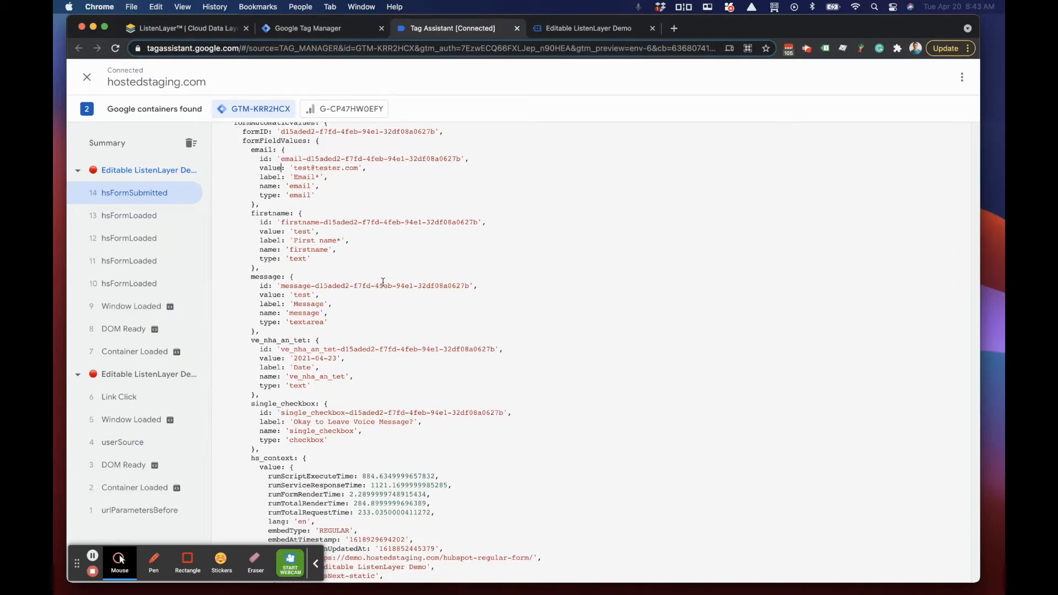
pyautogui.scroll(-10, 376, 279)
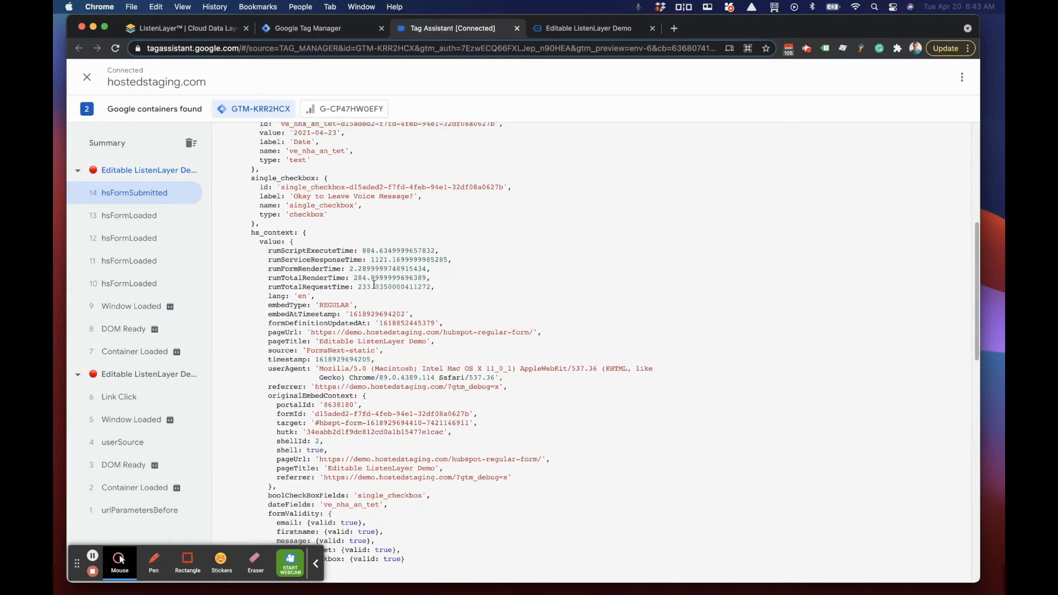
pyautogui.scroll(-5, 374, 285)
pyautogui.scroll(-3, 374, 284)
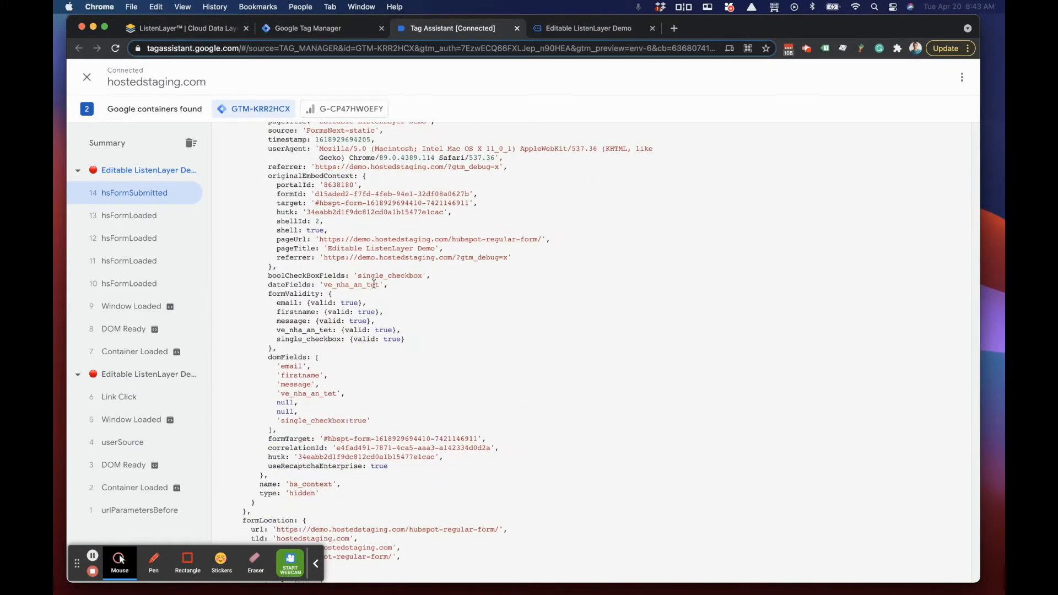
pyautogui.scroll(-10, 373, 284)
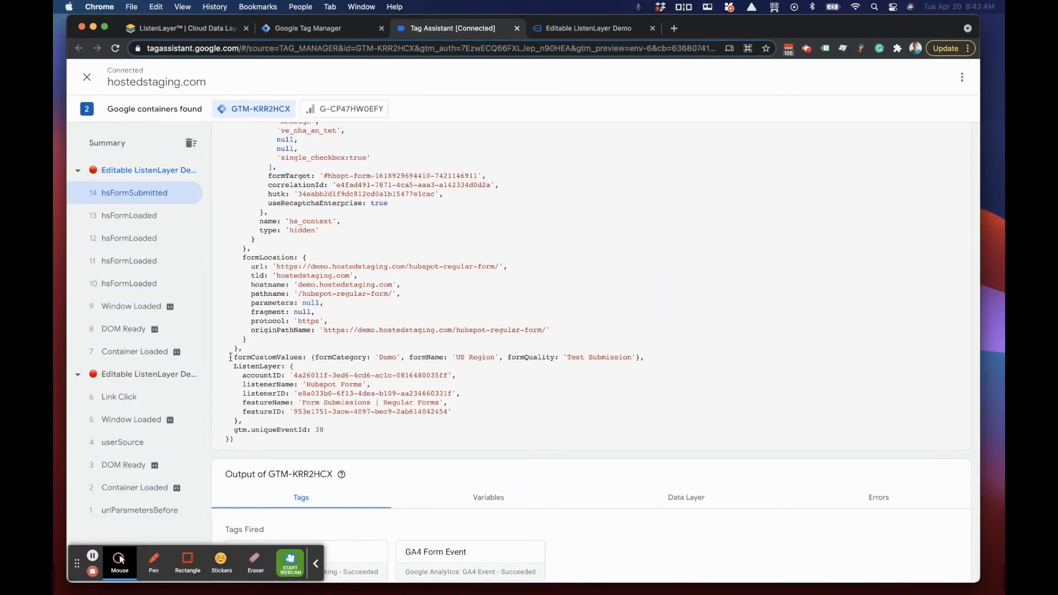
pyautogui.moveTo(224, 358); pyautogui.dragTo(654, 360)
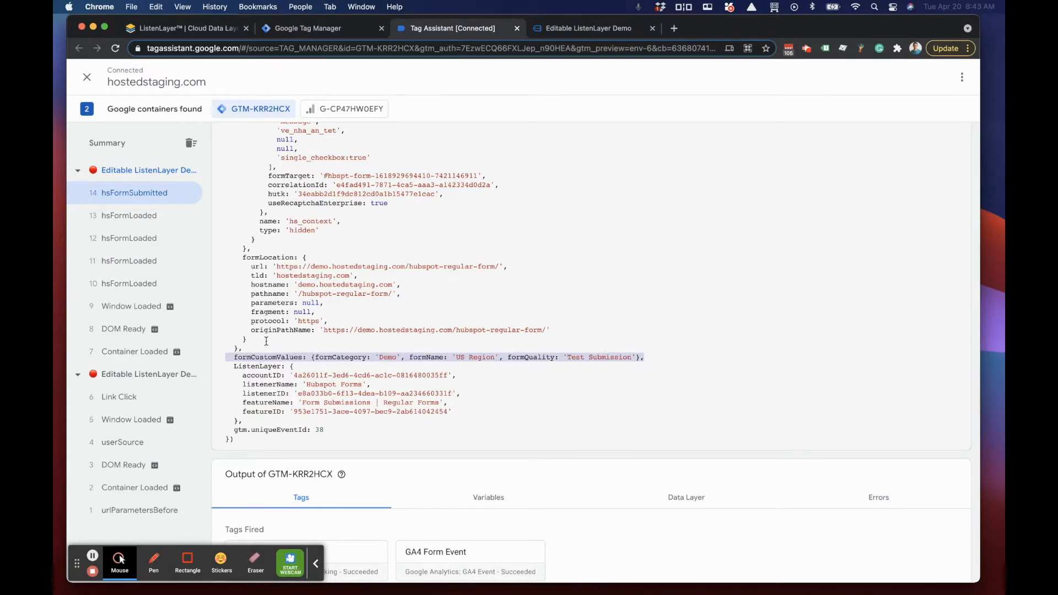
# Step: Compare formAutomaticValues with formCustomValues in the hsFormSubmitted API call, examining the formQuality variable and its value
pyautogui.scroll(10, 266, 342)
pyautogui.scroll(15, 258, 344)
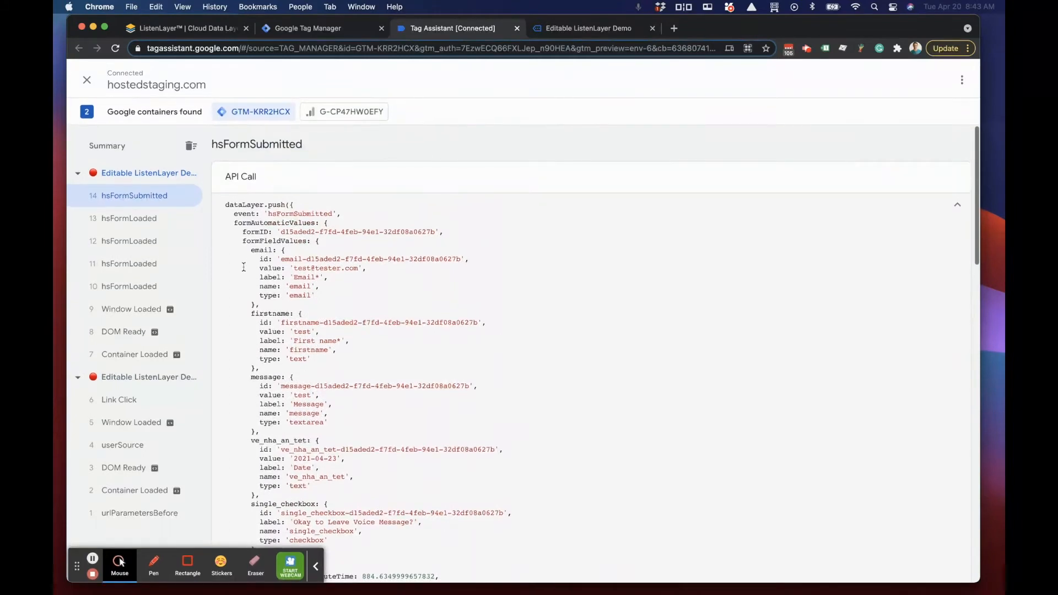
pyautogui.scroll(-1, 243, 221)
pyautogui.moveTo(234, 220); pyautogui.dragTo(327, 220)
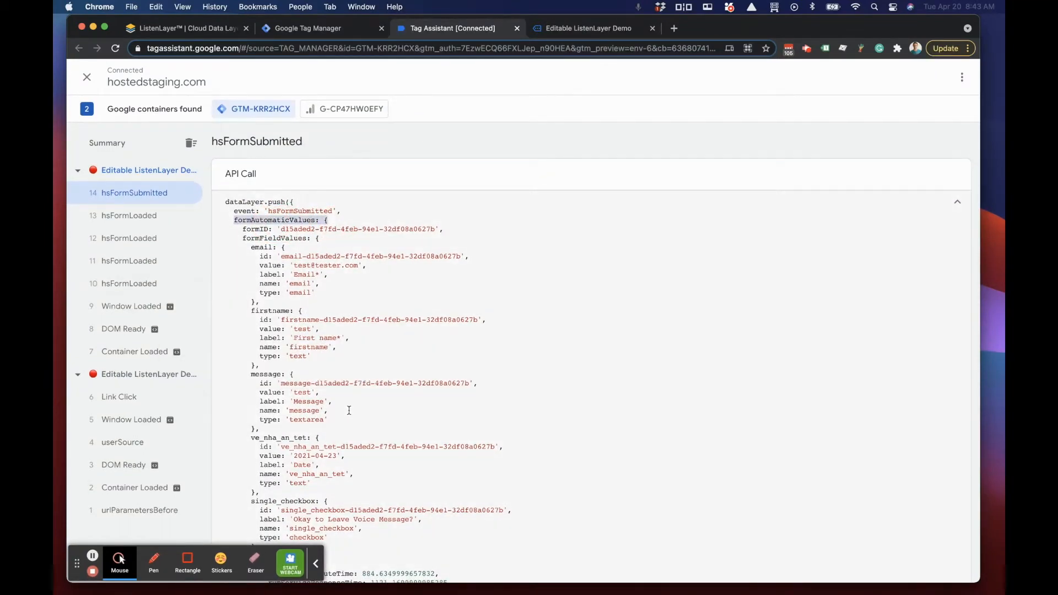
pyautogui.scroll(-20, 349, 411)
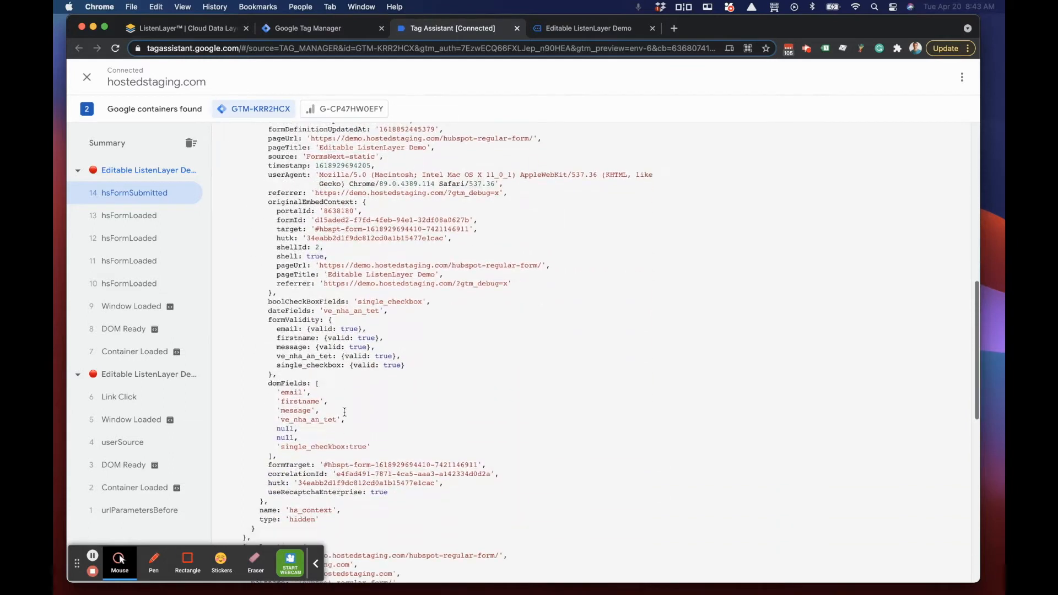
pyautogui.scroll(-6, 344, 413)
pyautogui.moveTo(234, 338); pyautogui.dragTo(306, 338)
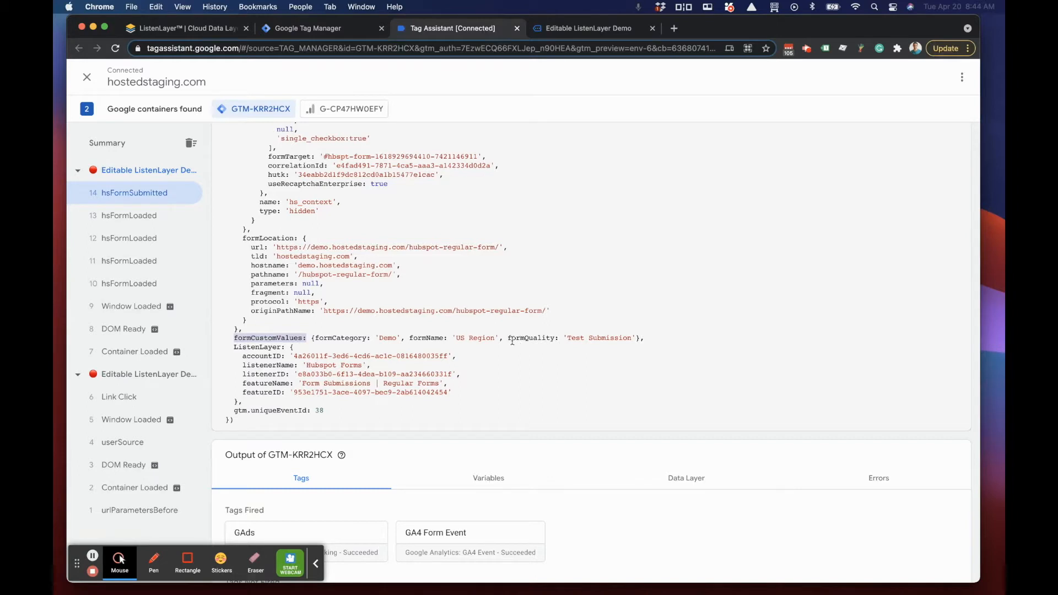
pyautogui.moveTo(508, 340); pyautogui.dragTo(555, 339)
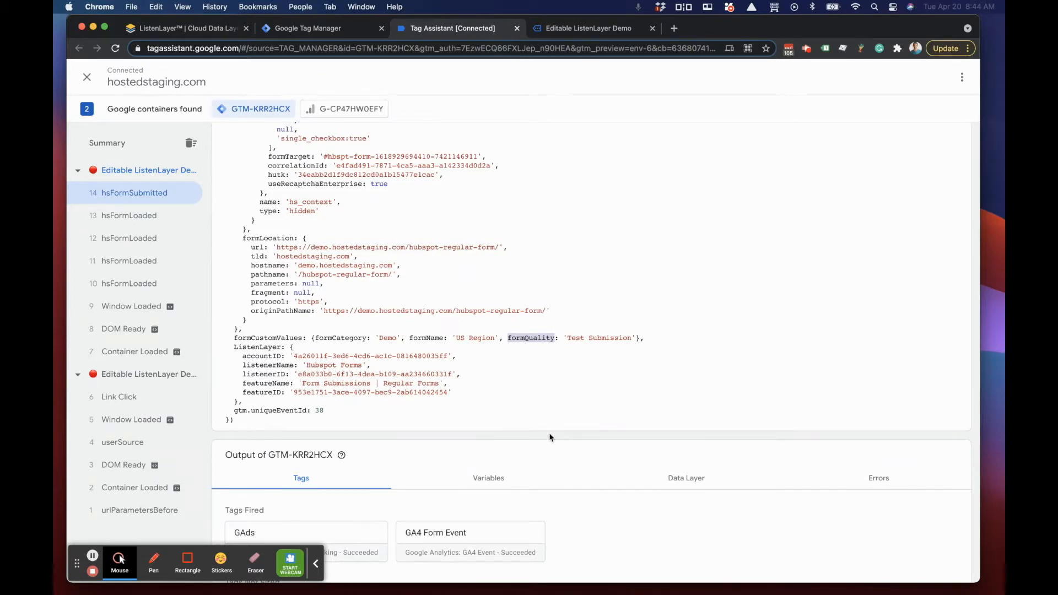
pyautogui.moveTo(568, 338); pyautogui.dragTo(634, 338)
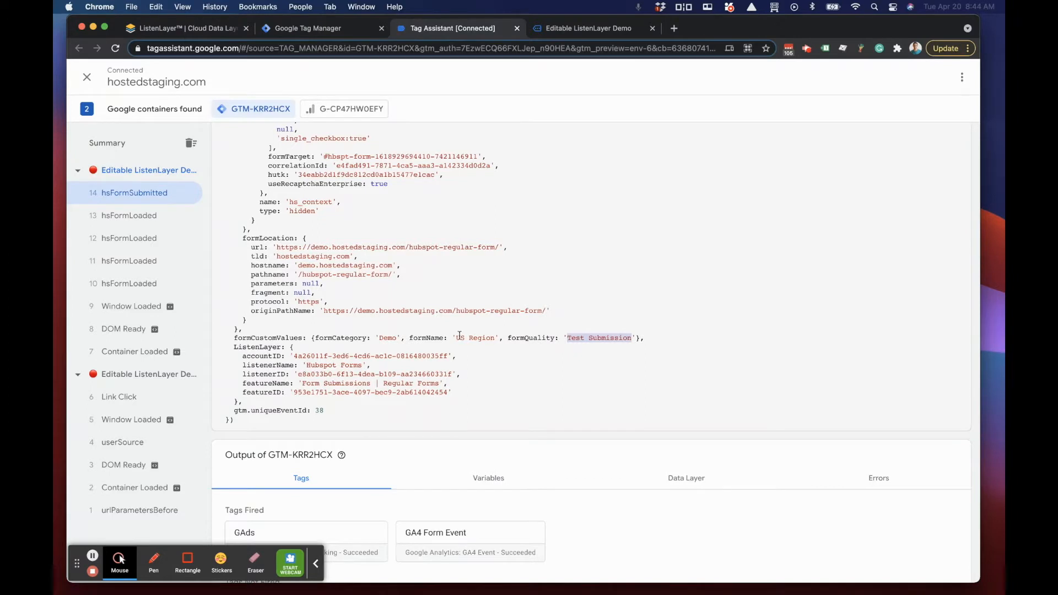
pyautogui.click(642, 339)
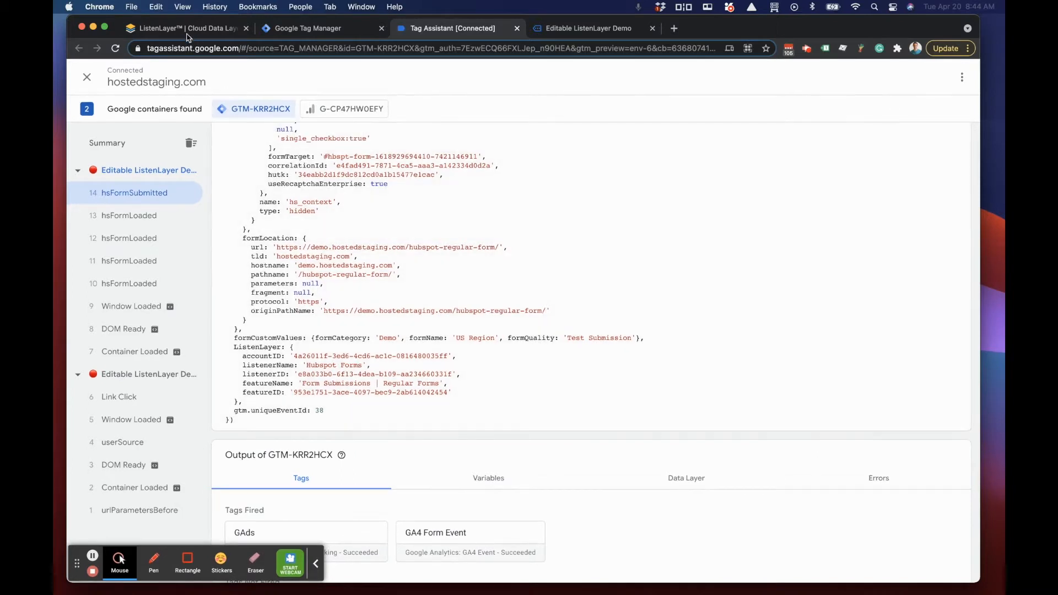
# Step: Switch to ListenLayer and show only the Customization & Storage features of the Hubspot Forms listener
pyautogui.click(205, 30)
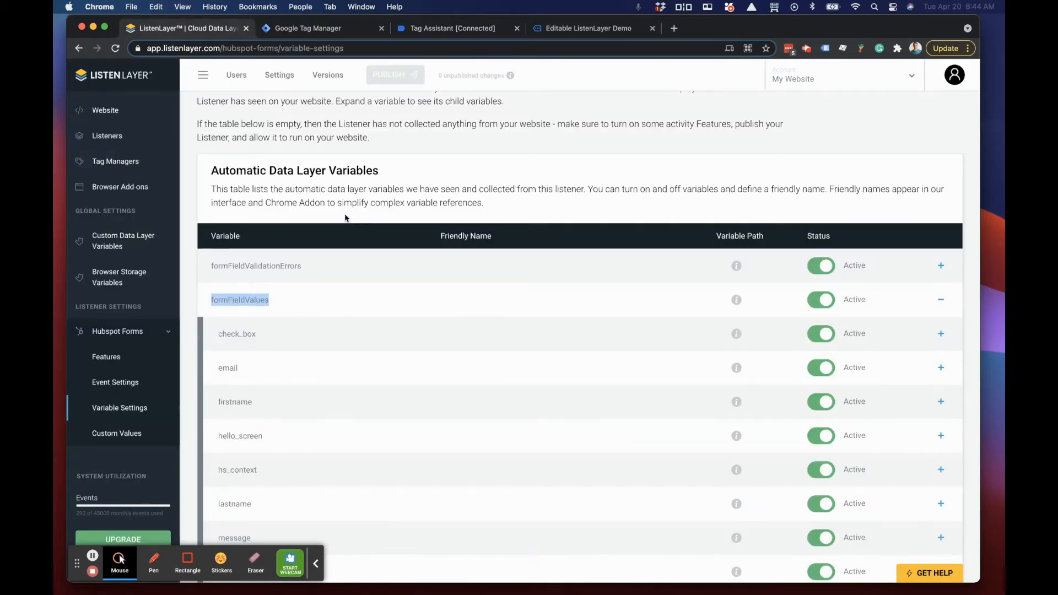
pyautogui.click(106, 359)
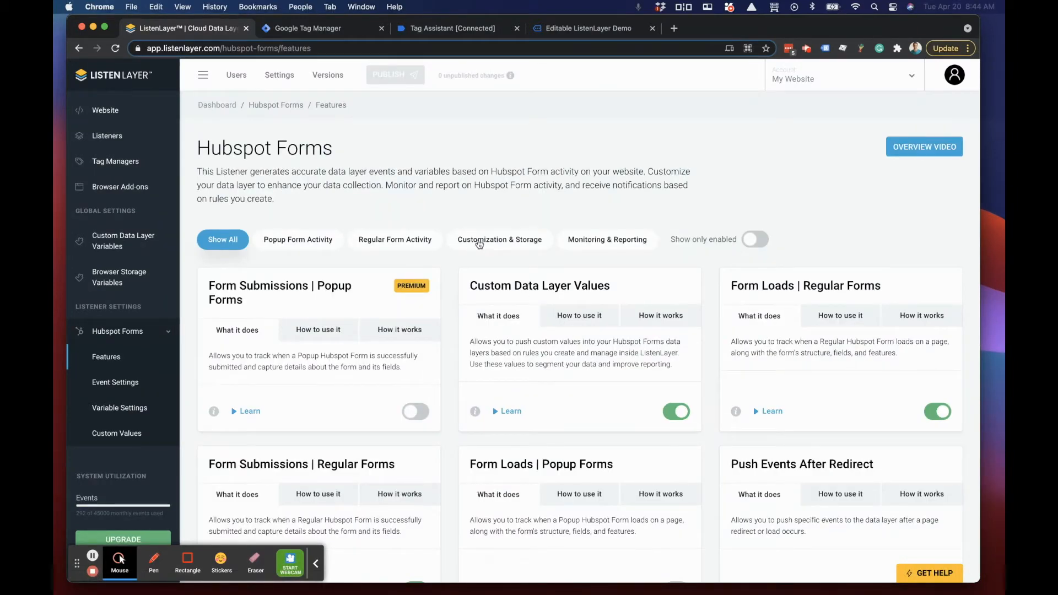
pyautogui.click(507, 243)
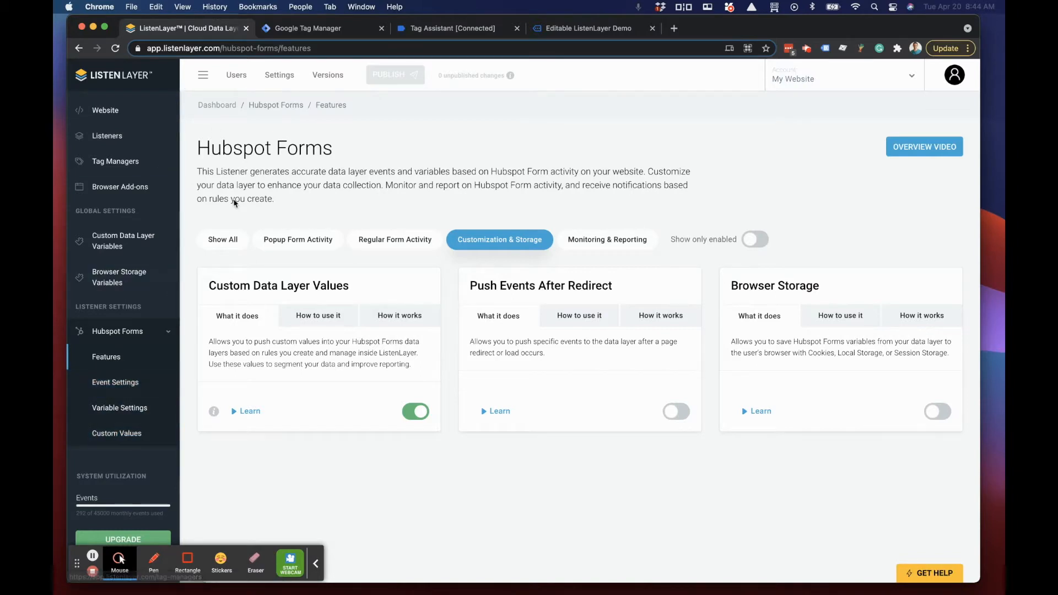
# Step: Review the global list of Custom Data Layer Variables defined for the account
pyautogui.click(132, 239)
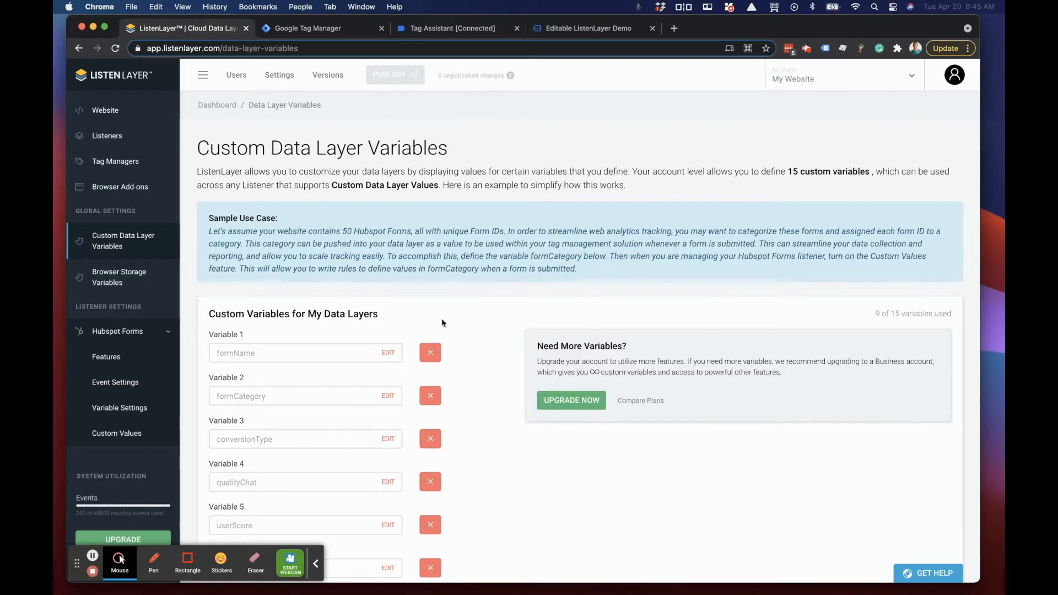
pyautogui.scroll(-1, 443, 323)
pyautogui.scroll(-4, 443, 322)
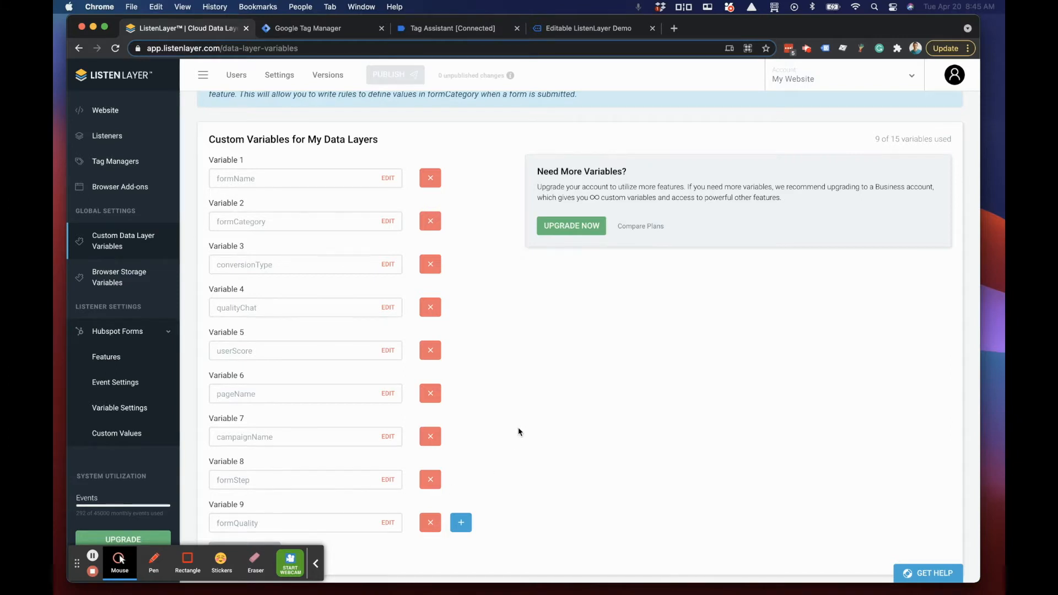
pyautogui.scroll(-1, 518, 431)
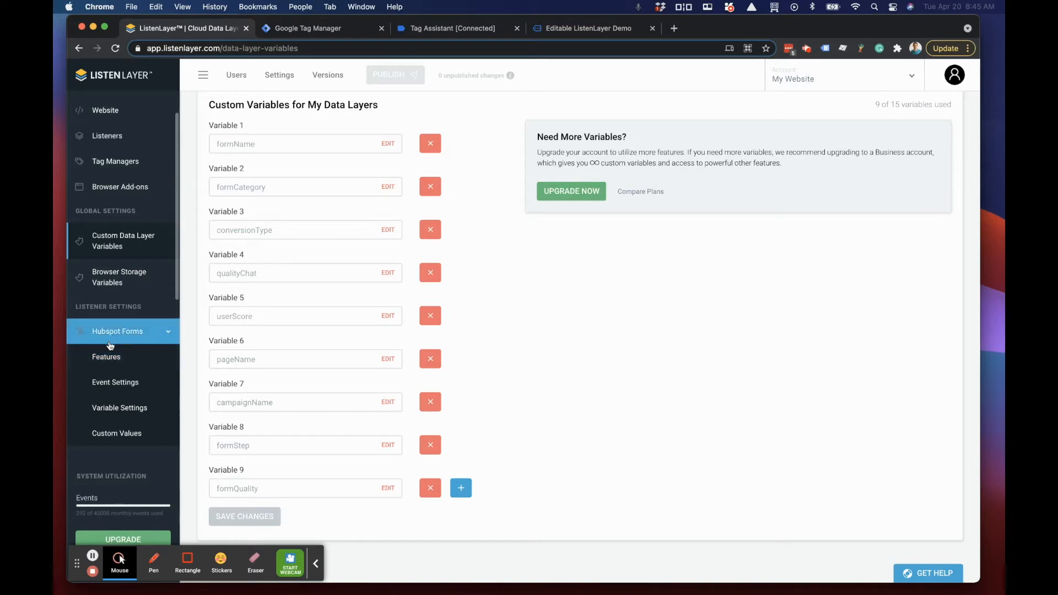
# Step: Review the Hubspot Forms custom value rules and the rule types offered for a new rule, then return to the rule list
pyautogui.scroll(-1, 110, 347)
pyautogui.click(116, 414)
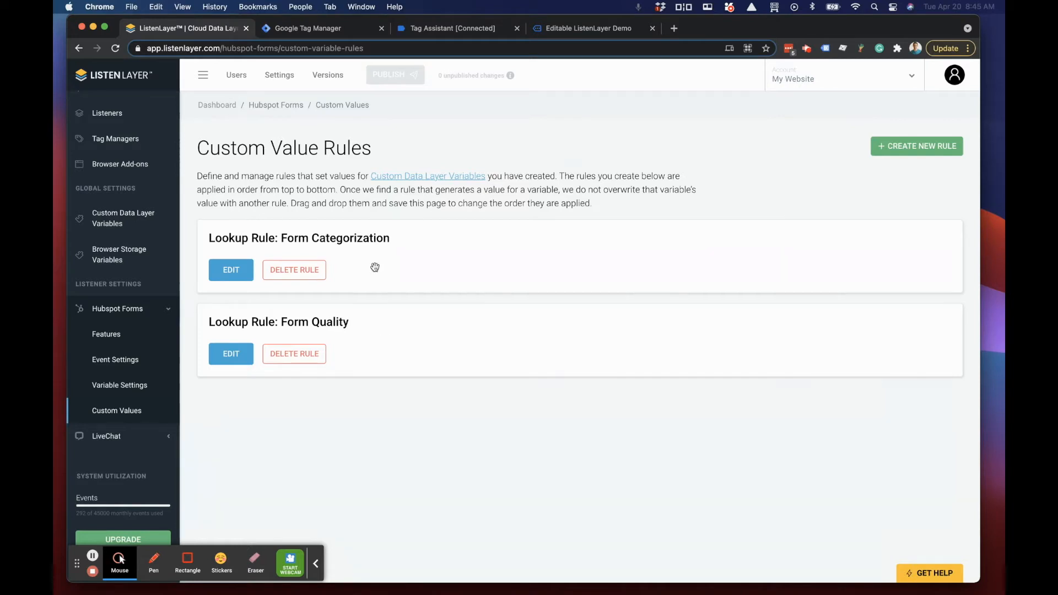
pyautogui.click(371, 331)
pyautogui.moveTo(372, 318)
pyautogui.mouseDown()
pyautogui.moveTo(354, 246)
pyautogui.moveTo(373, 336)
pyautogui.moveTo(372, 261)
pyautogui.moveTo(371, 339)
pyautogui.mouseUp()
pyautogui.click(904, 146)
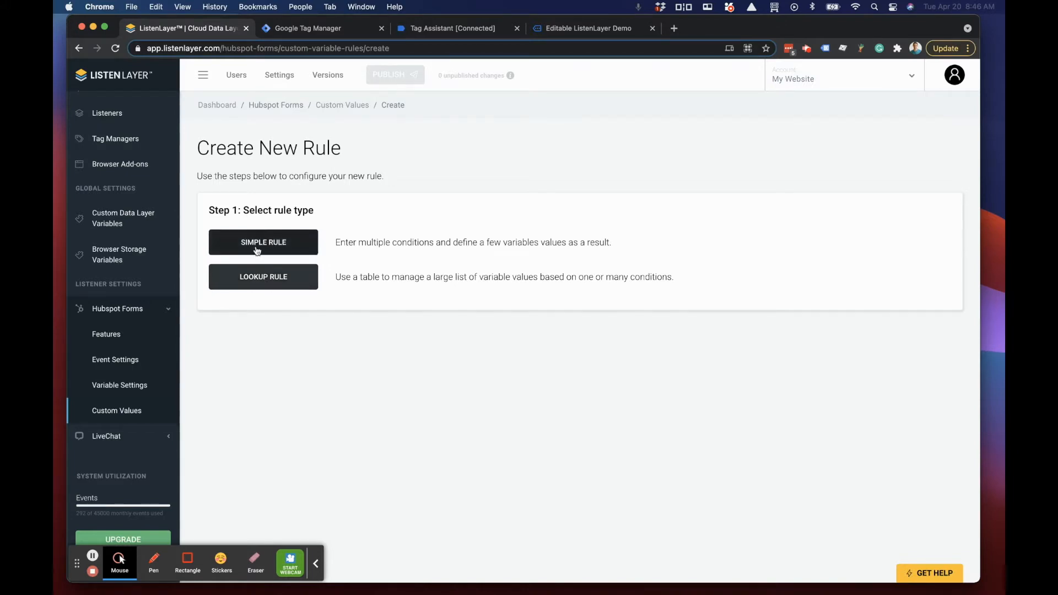
pyautogui.click(345, 105)
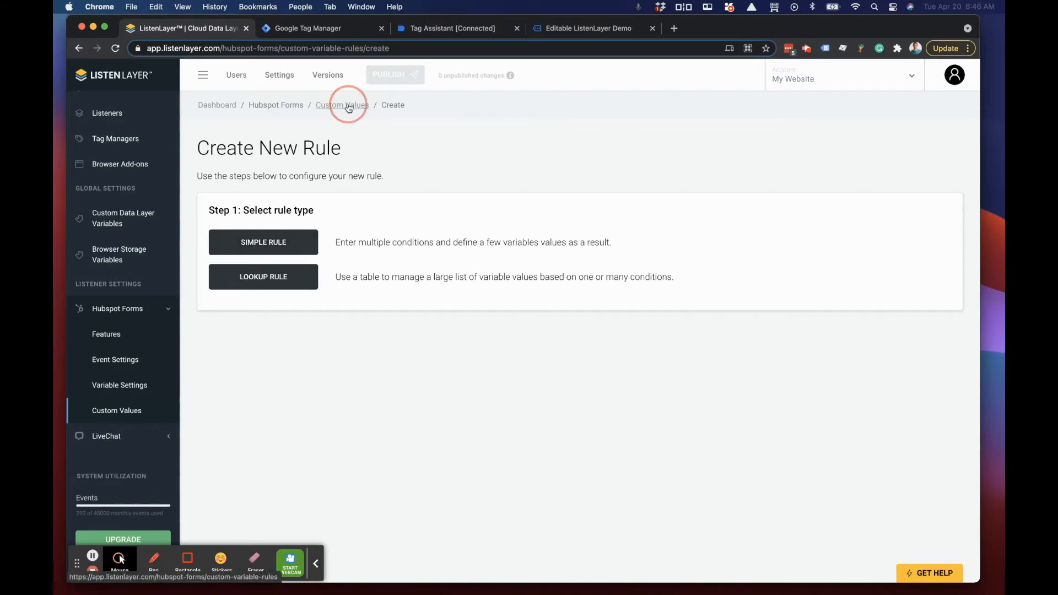
# Step: Open the Form Quality lookup rule and examine its hsFormSubmitted and User Email conditions and the resulting formQuality values
pyautogui.click(225, 359)
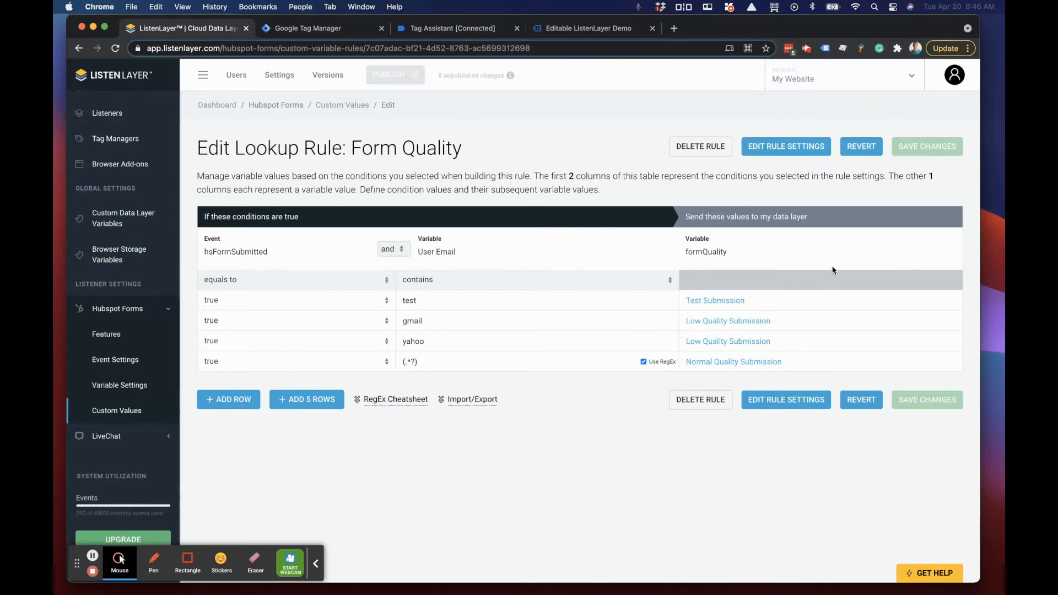
pyautogui.moveTo(295, 220); pyautogui.dragTo(196, 216)
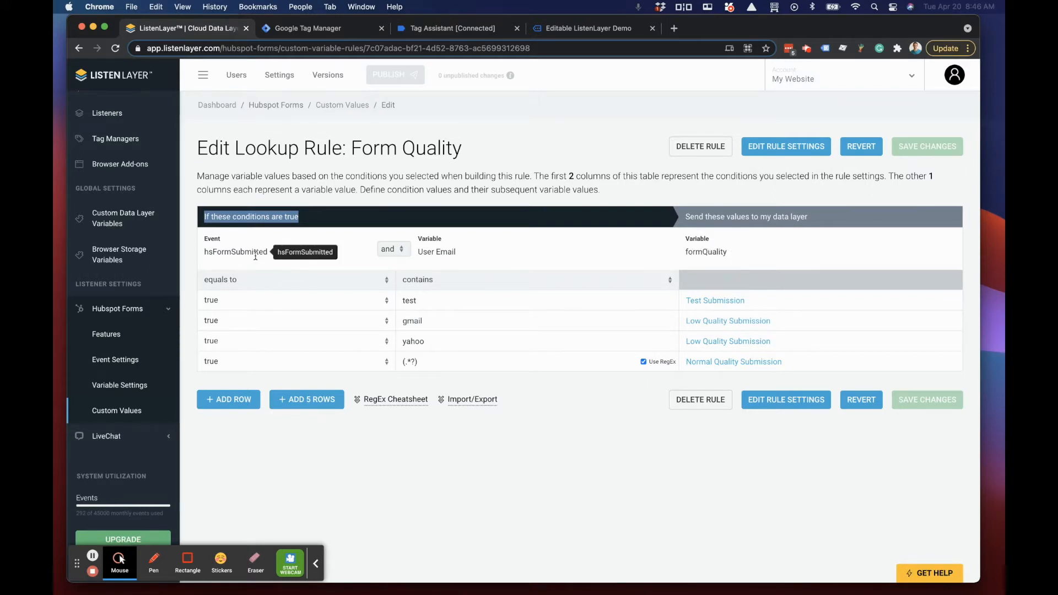
pyautogui.moveTo(210, 252); pyautogui.dragTo(272, 285)
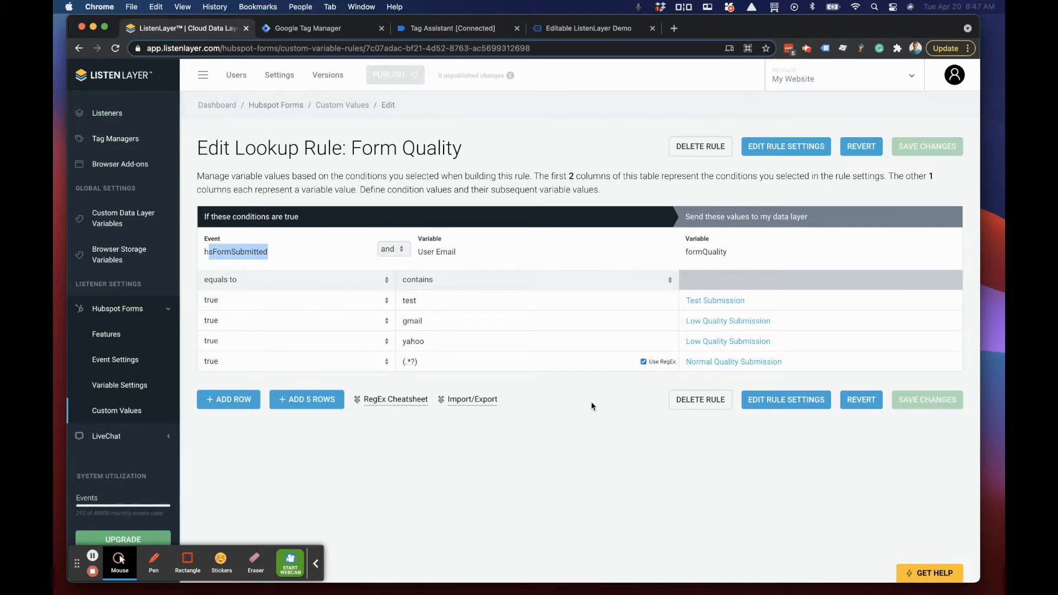
pyautogui.click(543, 516)
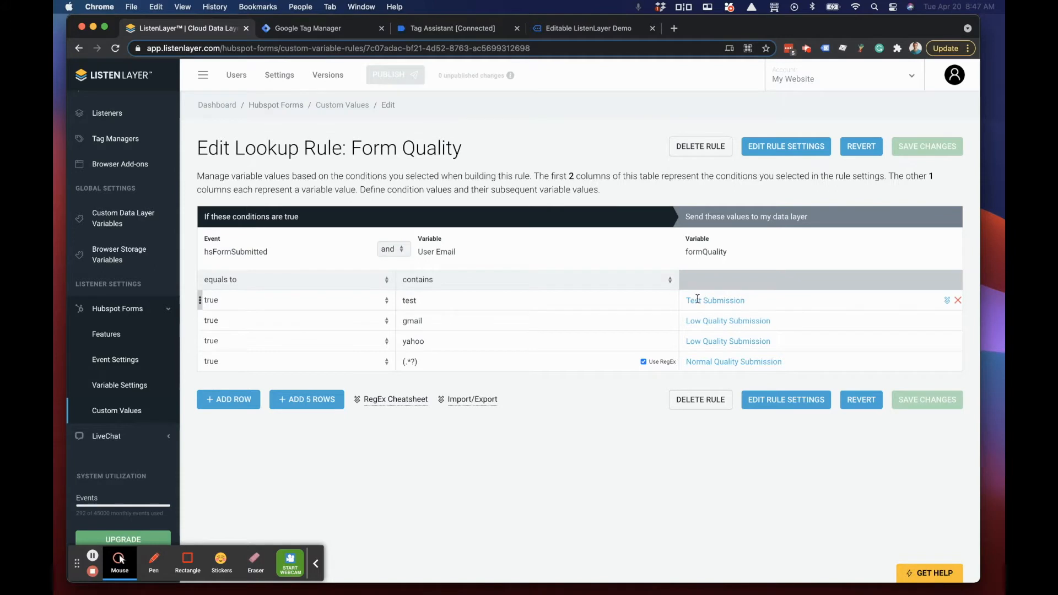
# Step: Switch to Tag Assistant and check the formQuality value in the hsFormSubmitted event's formCustomValues
pyautogui.click(687, 253)
pyautogui.click(453, 28)
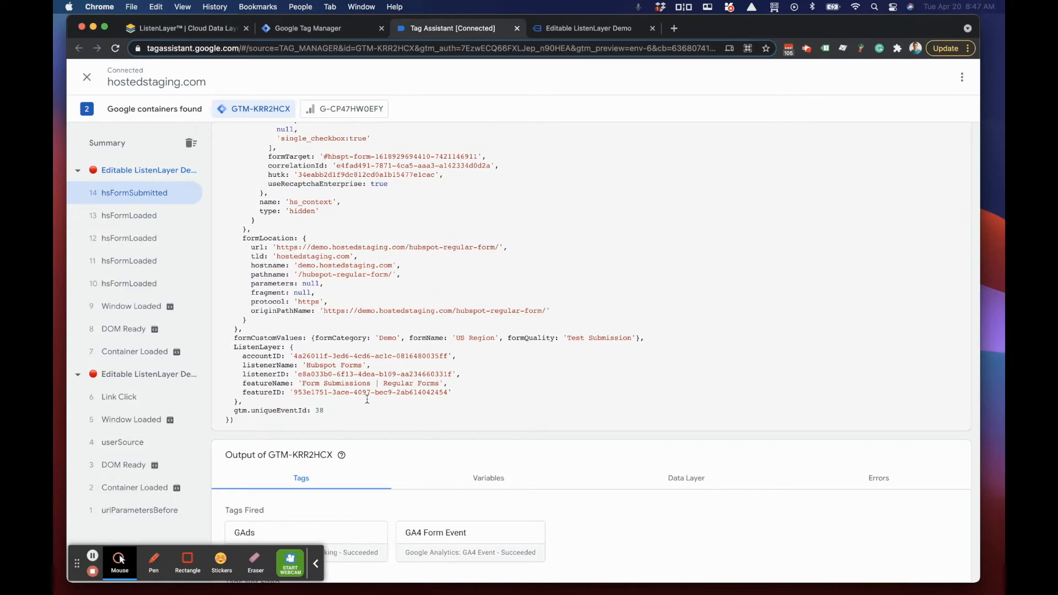
pyautogui.moveTo(567, 338); pyautogui.dragTo(633, 338)
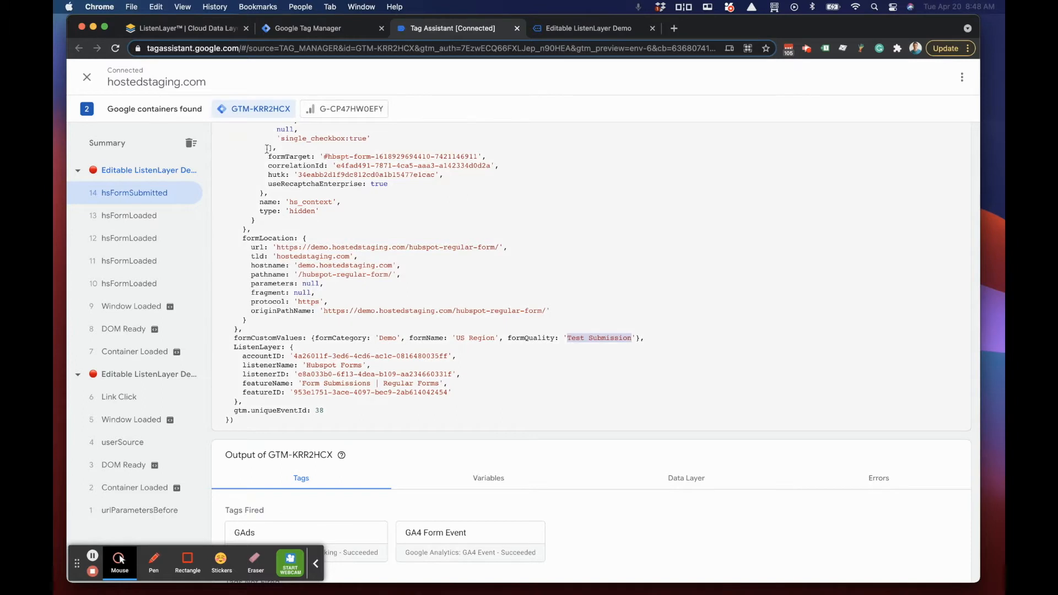
# Step: Switch to ListenLayer and add a tenth custom data layer variable named testConversion, then save the changes
pyautogui.click(158, 30)
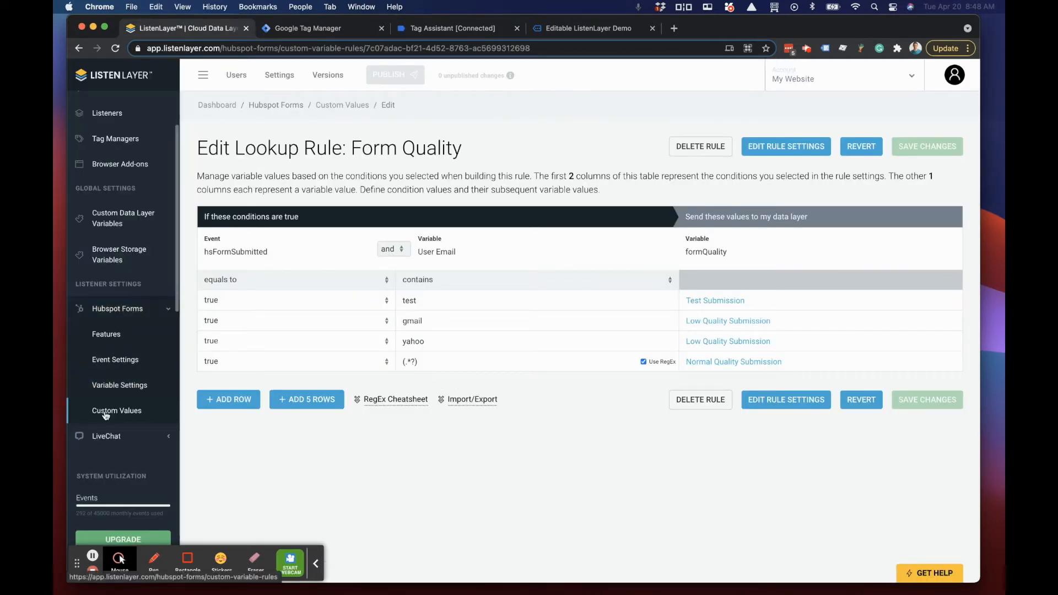
pyautogui.scroll(3, 103, 165)
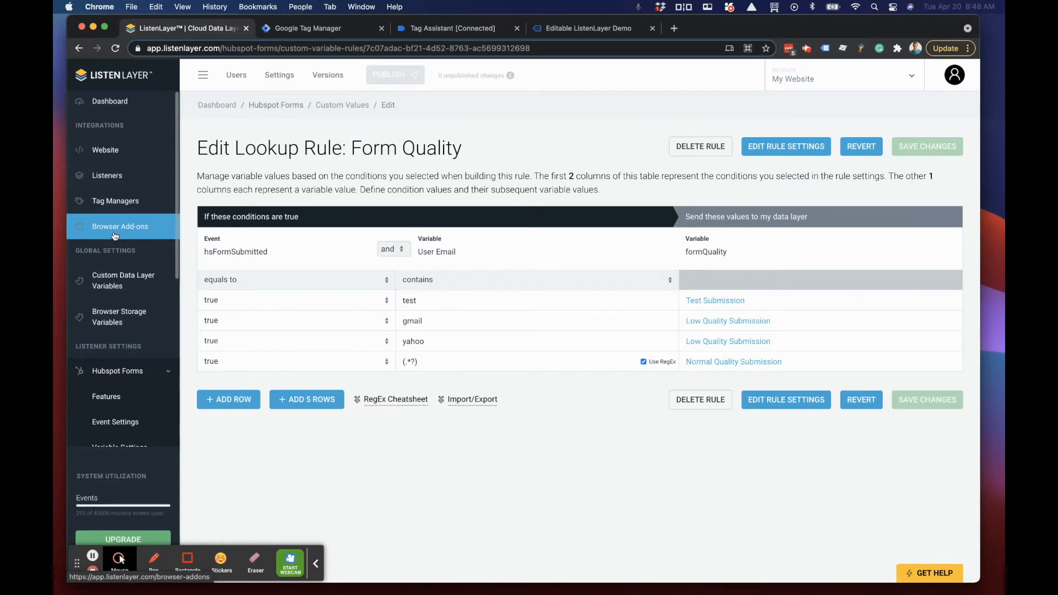
pyautogui.click(121, 280)
pyautogui.scroll(-1, 313, 328)
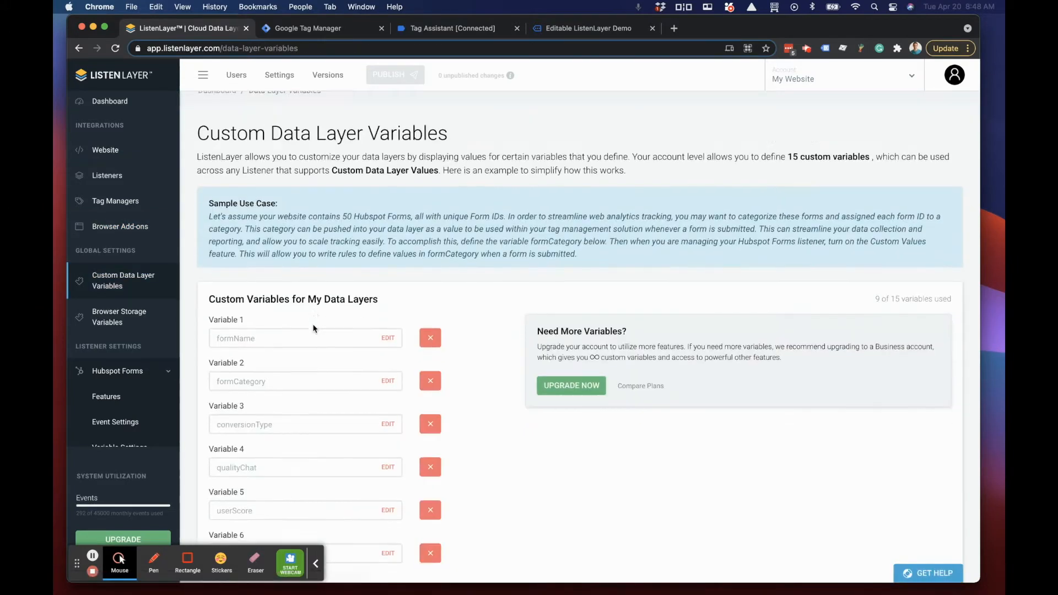
pyautogui.scroll(-5, 313, 329)
pyautogui.click(453, 492)
pyautogui.scroll(-1, 484, 337)
pyautogui.click(286, 479)
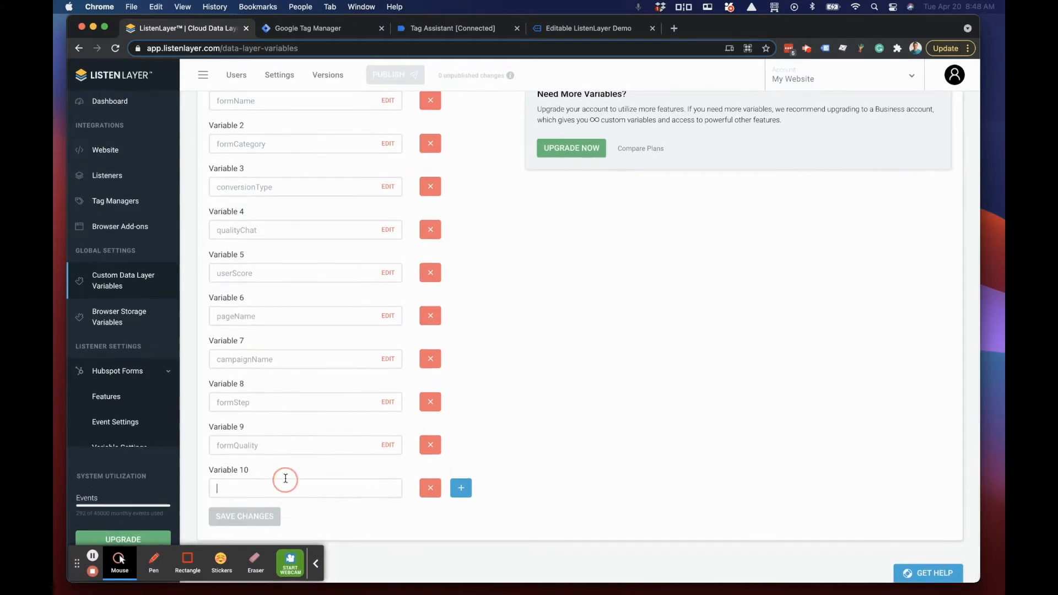
pyautogui.write('testConversion')
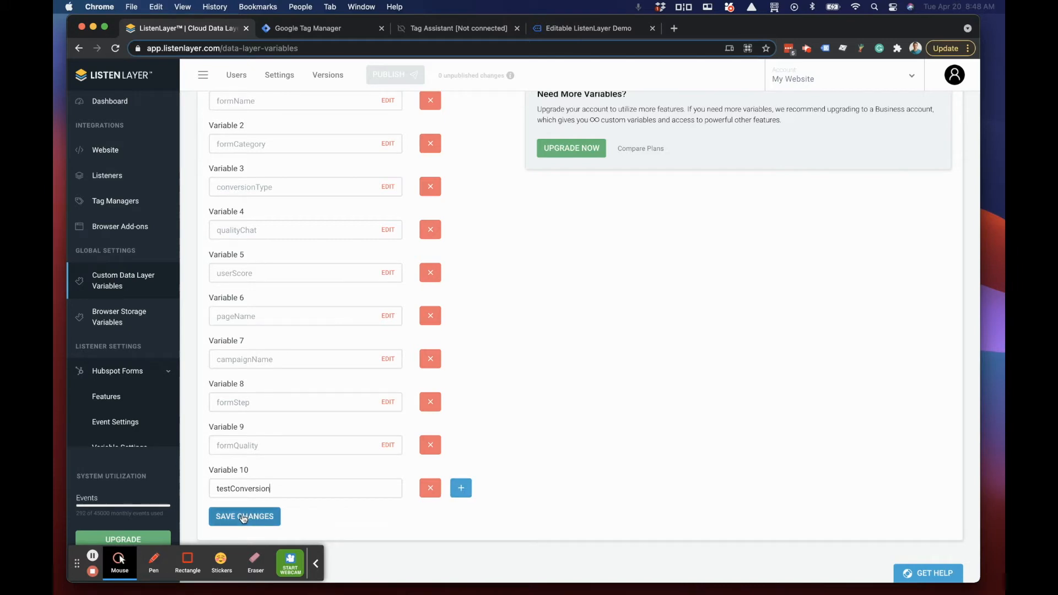
pyautogui.click(241, 518)
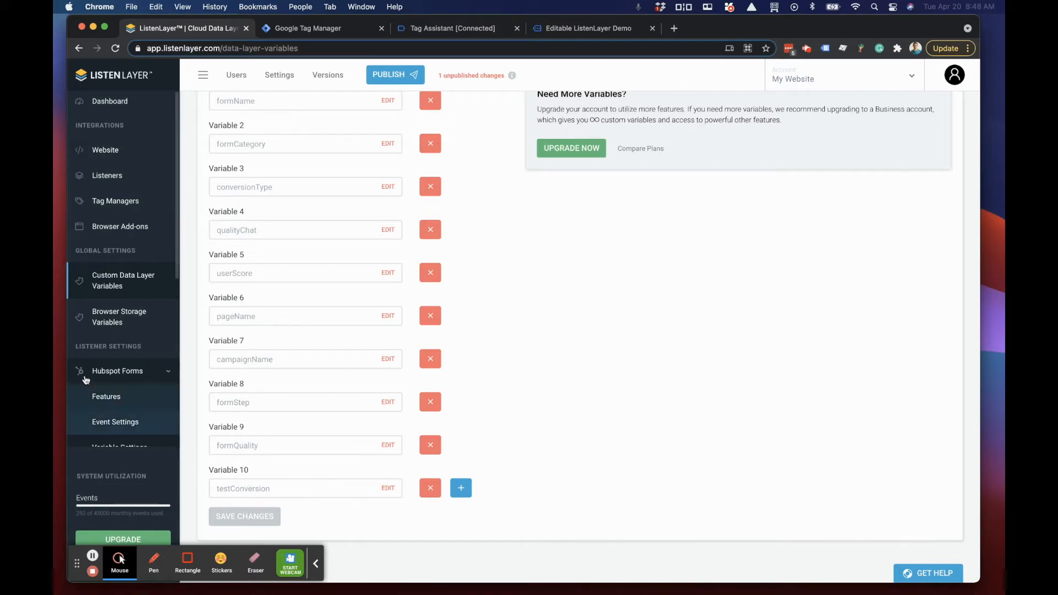
# Step: Create a new Simple Rule in the Hubspot Forms custom values and name it Label Test Conversions
pyautogui.scroll(-4, 94, 381)
pyautogui.scroll(-1, 94, 381)
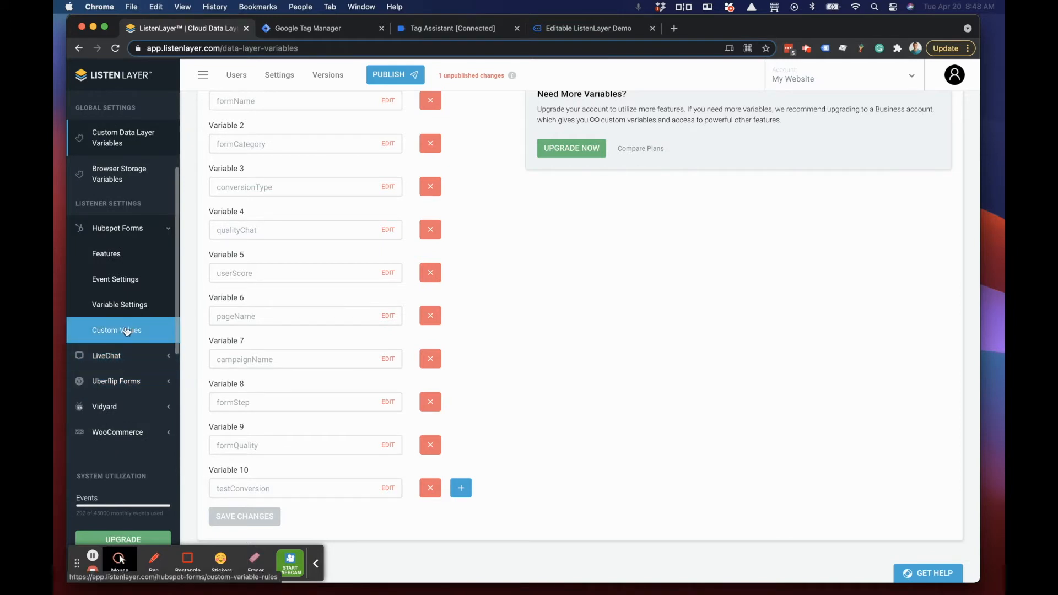
pyautogui.click(126, 331)
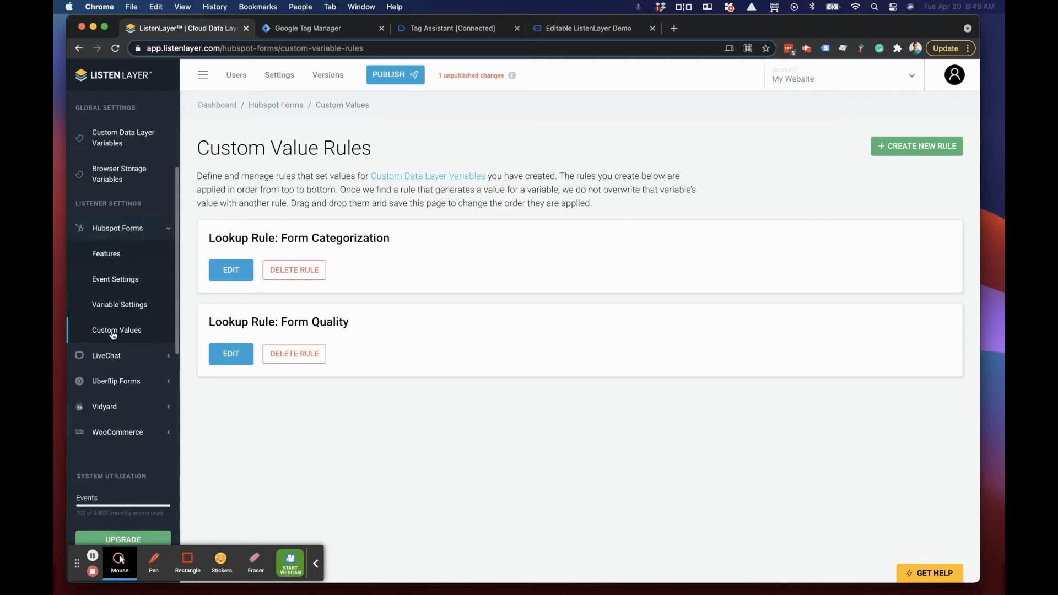
pyautogui.click(915, 146)
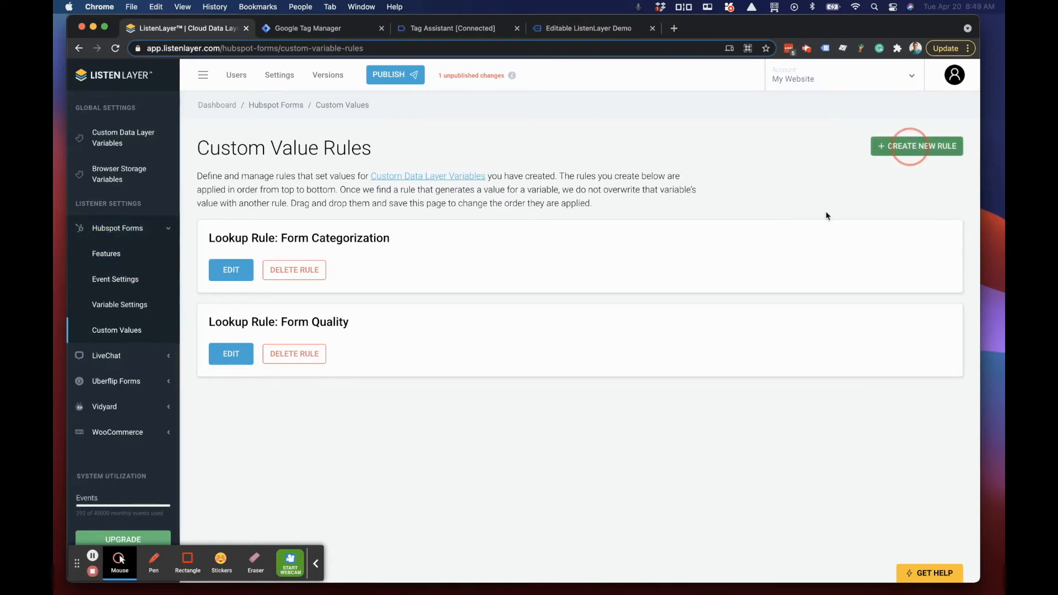
pyautogui.click(246, 241)
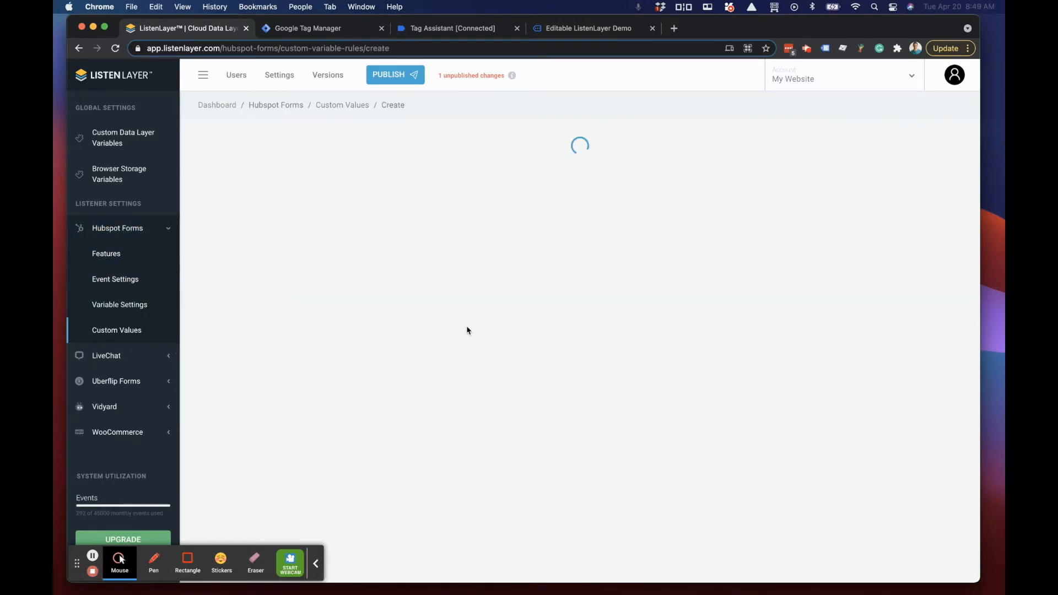
pyautogui.click(253, 307)
pyautogui.write('Label Test Conversions')
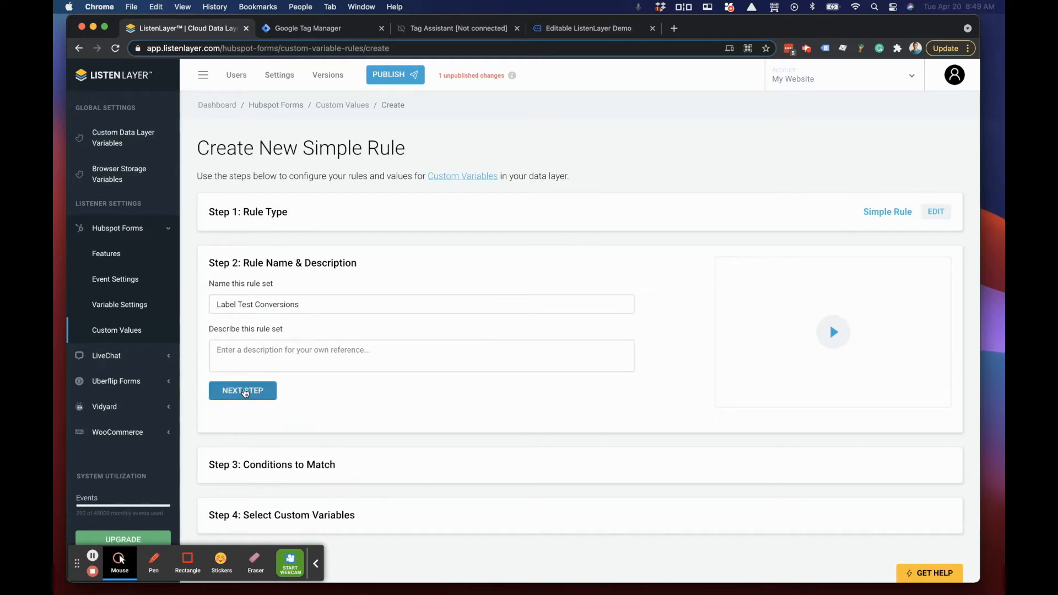
pyautogui.click(243, 391)
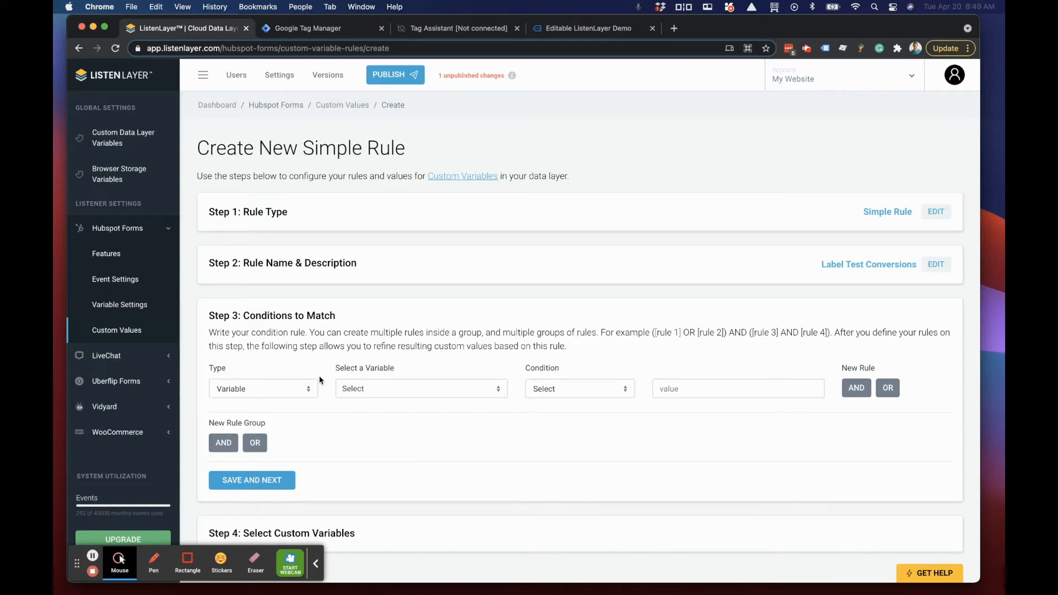
# Step: Set the first condition to event hsFormSubmitted being True and add a second AND condition of type Variable
pyautogui.click(253, 391)
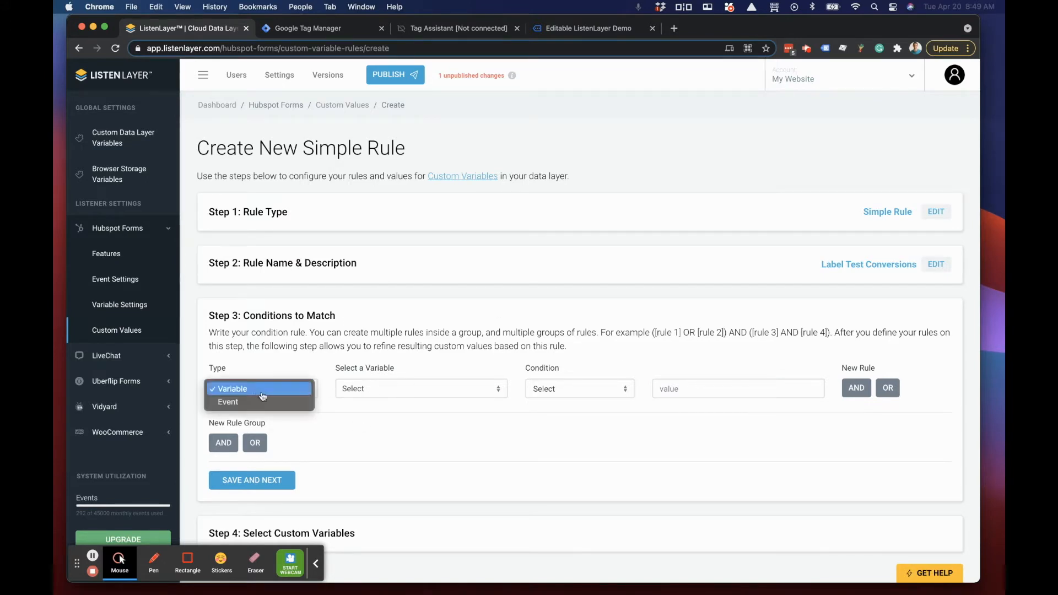
pyautogui.click(264, 402)
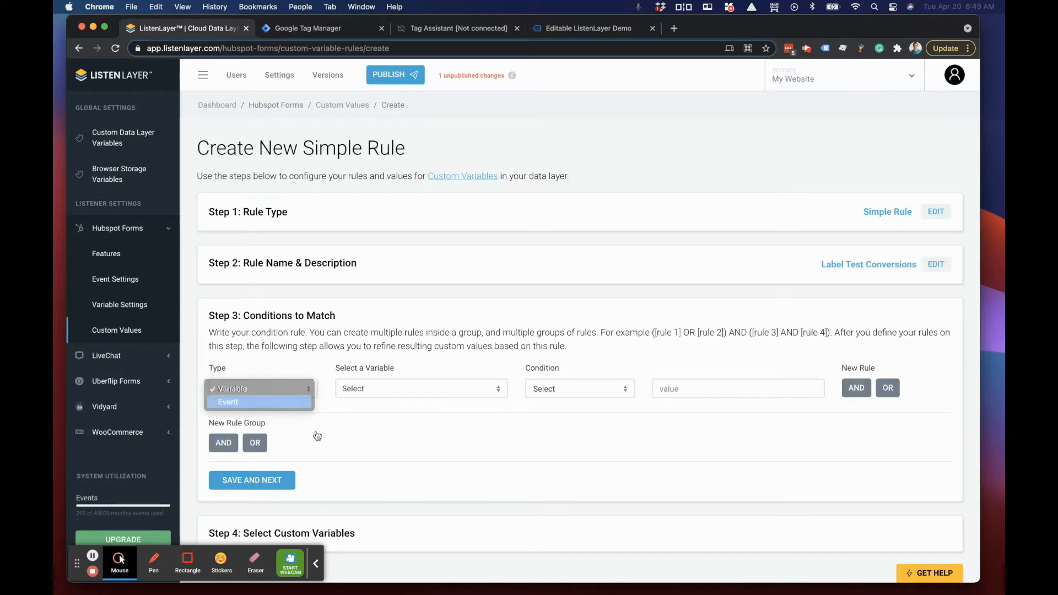
pyautogui.click(371, 393)
pyautogui.click(367, 434)
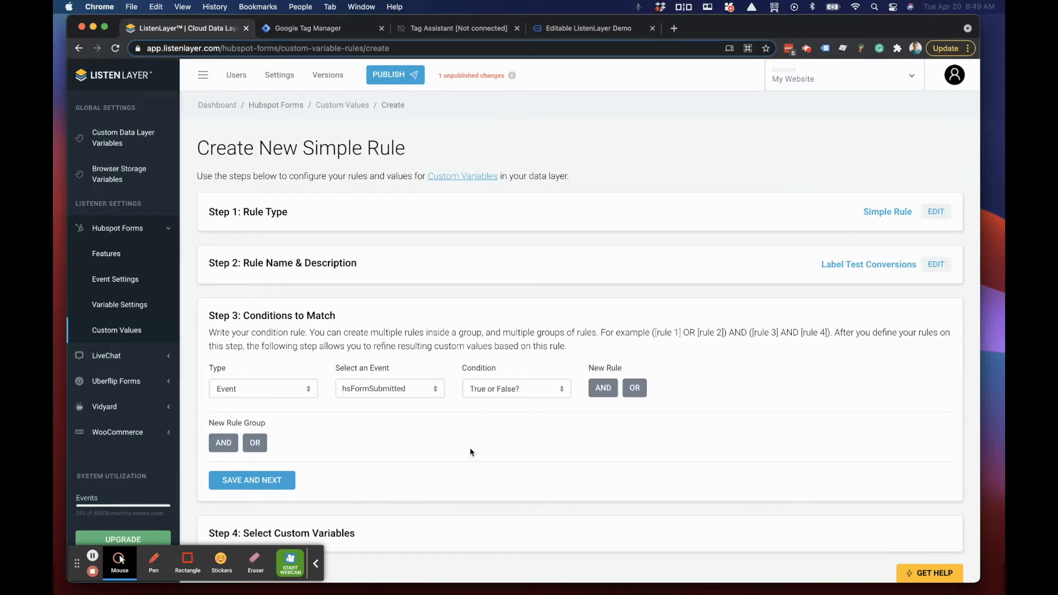
pyautogui.click(487, 391)
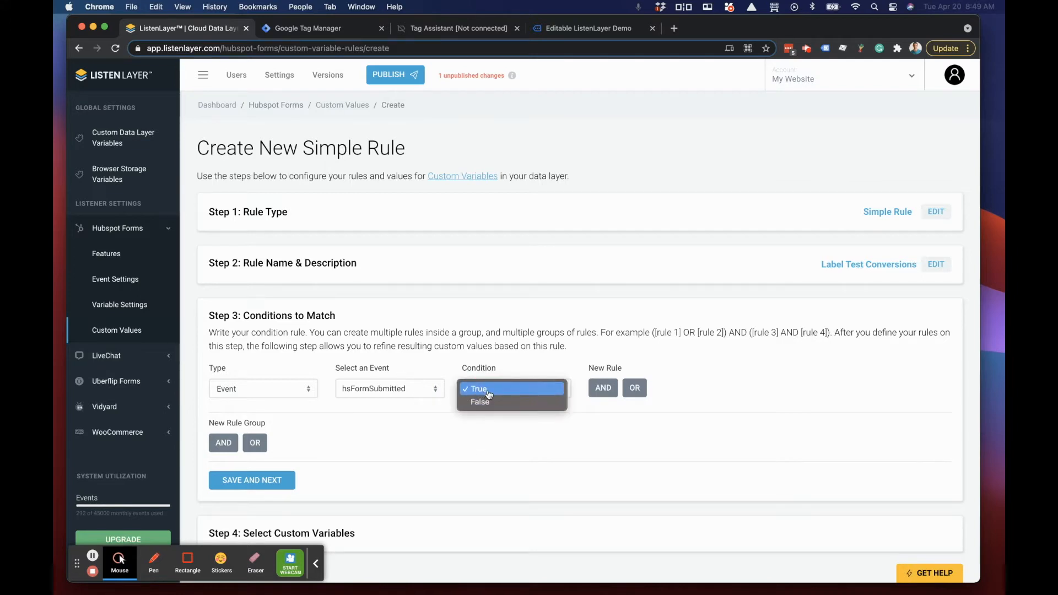
pyautogui.click(487, 394)
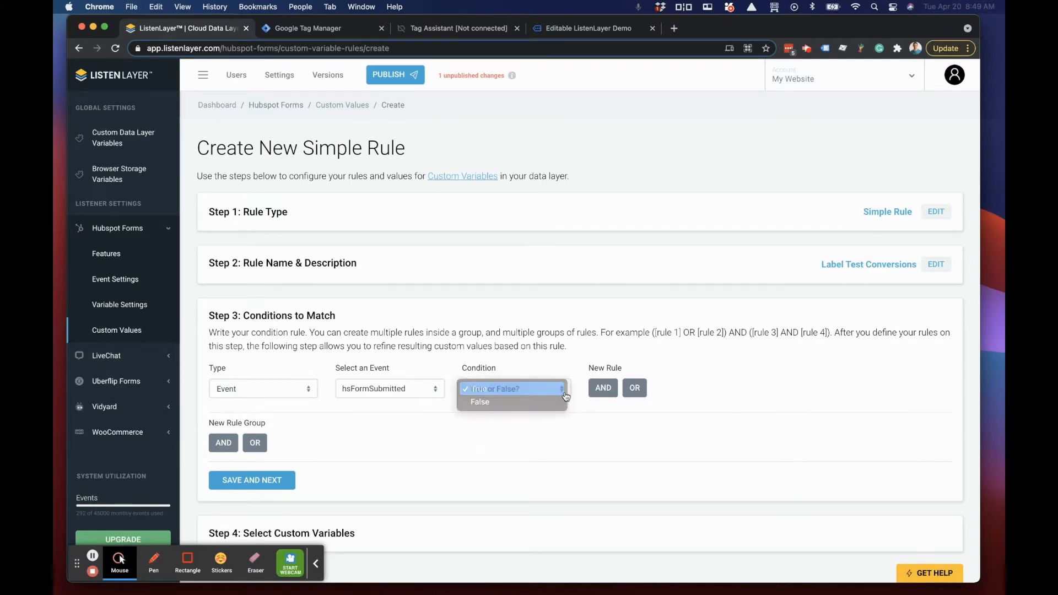
pyautogui.click(602, 389)
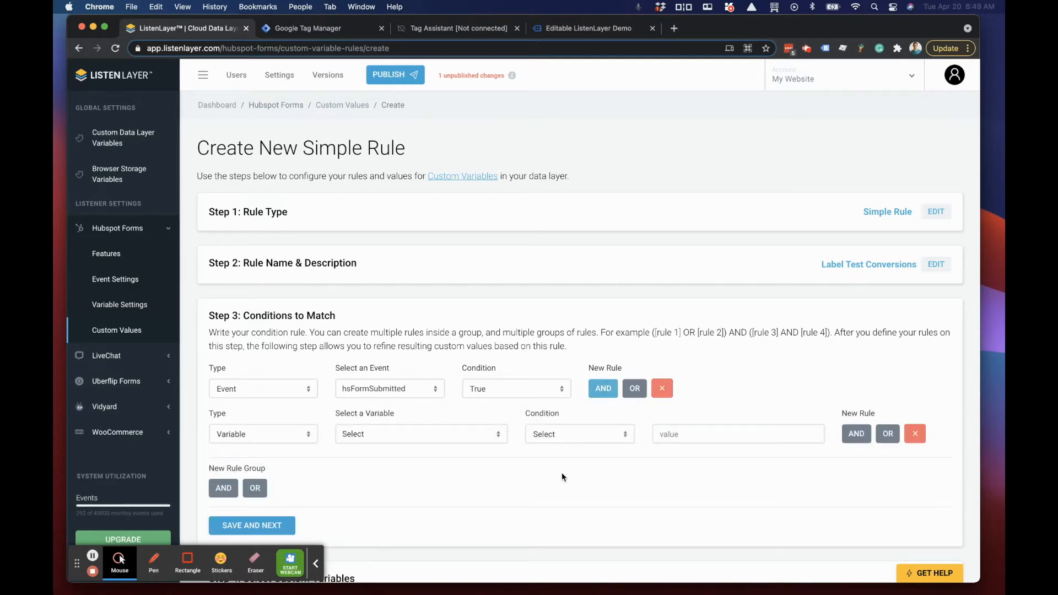
pyautogui.click(277, 434)
pyautogui.click(270, 435)
# Step: Switch to Tag Assistant and examine how the email value is nested under formAutomaticValues and formFieldValues in the hsFormSubmitted event
pyautogui.click(442, 32)
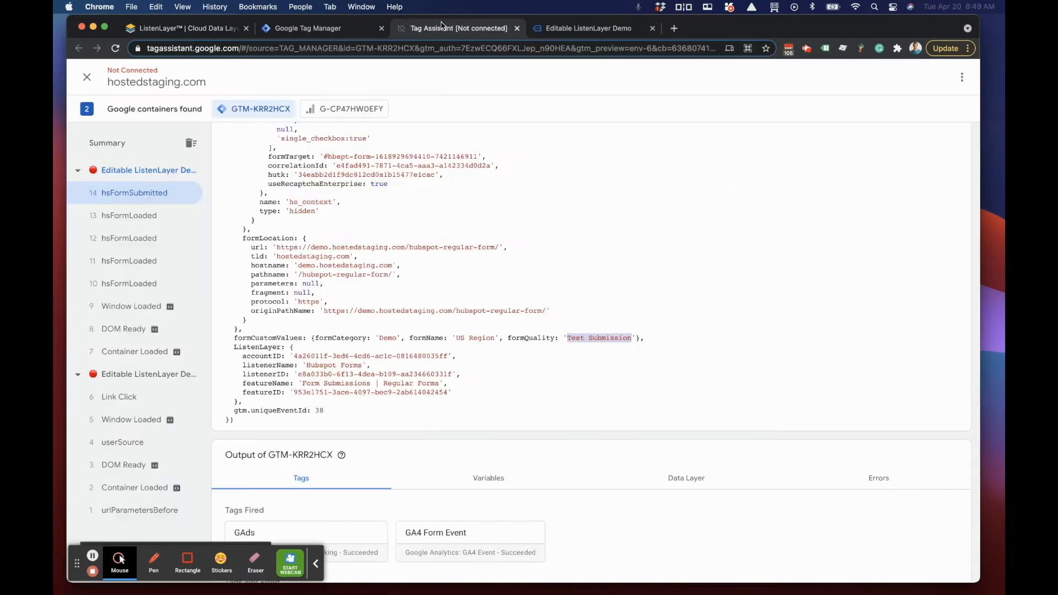
pyautogui.scroll(5, 273, 243)
pyautogui.scroll(10, 272, 242)
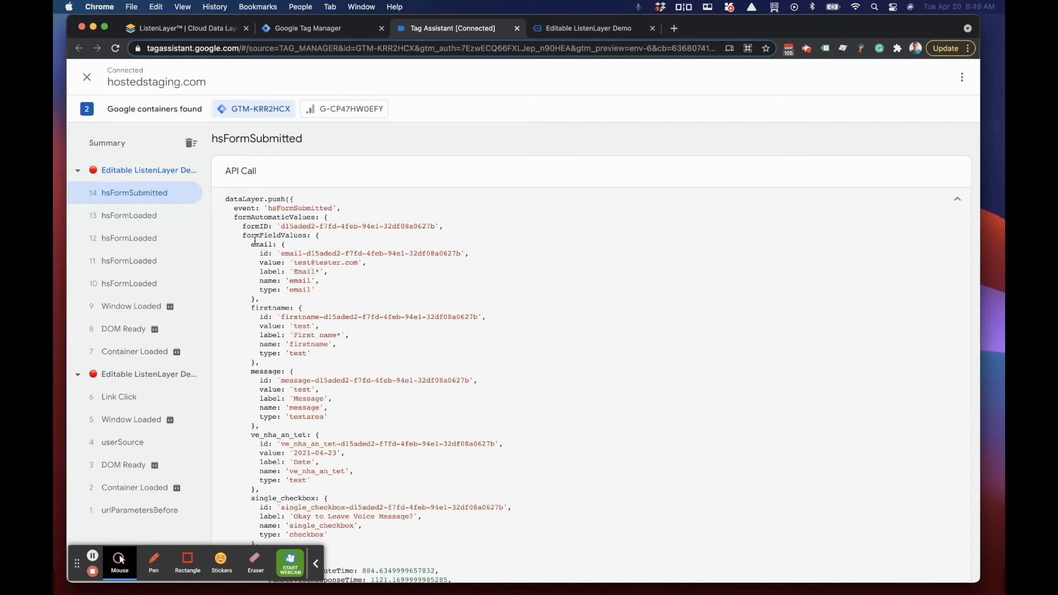
pyautogui.moveTo(235, 218); pyautogui.dragTo(323, 217)
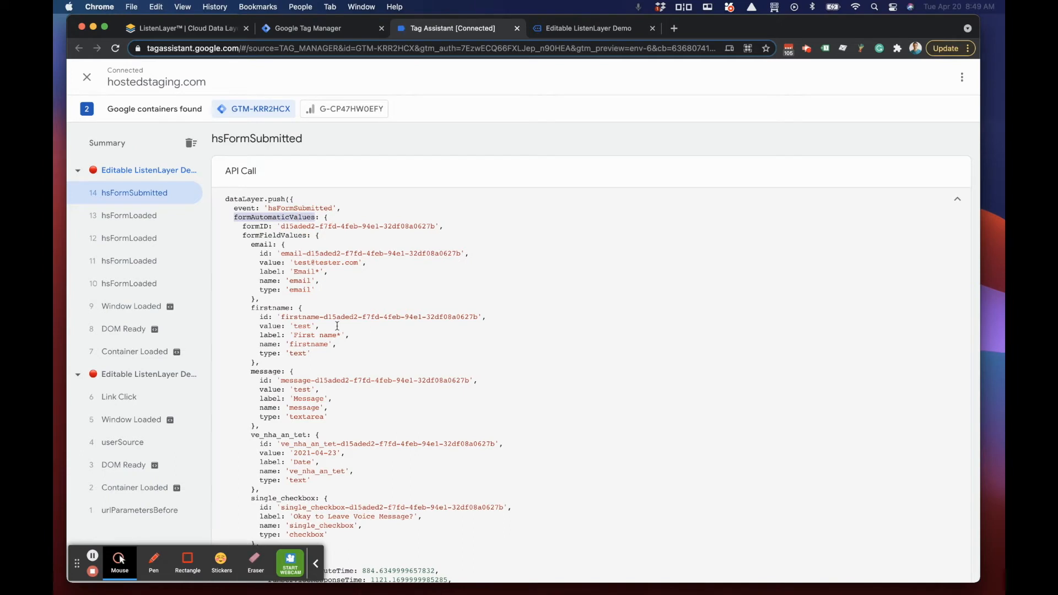
pyautogui.click(323, 217)
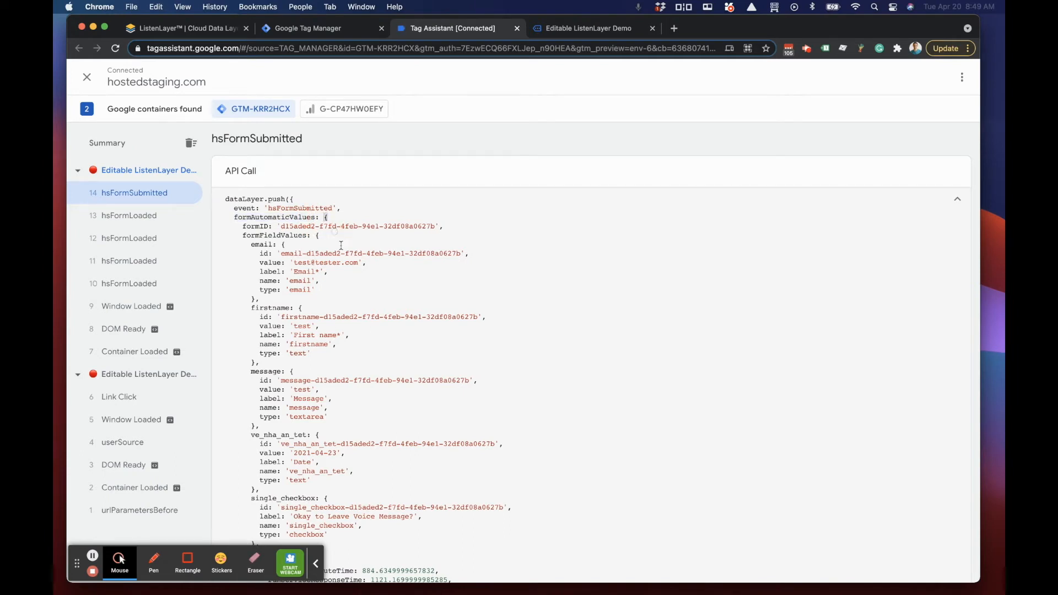
pyautogui.moveTo(243, 237); pyautogui.dragTo(317, 236)
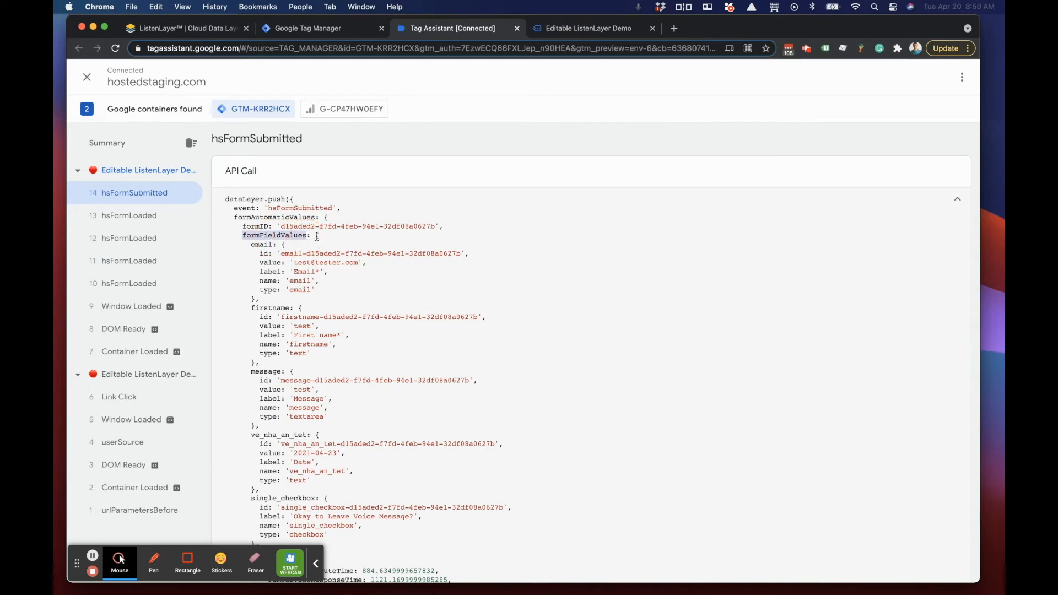
pyautogui.doubleClick(317, 237)
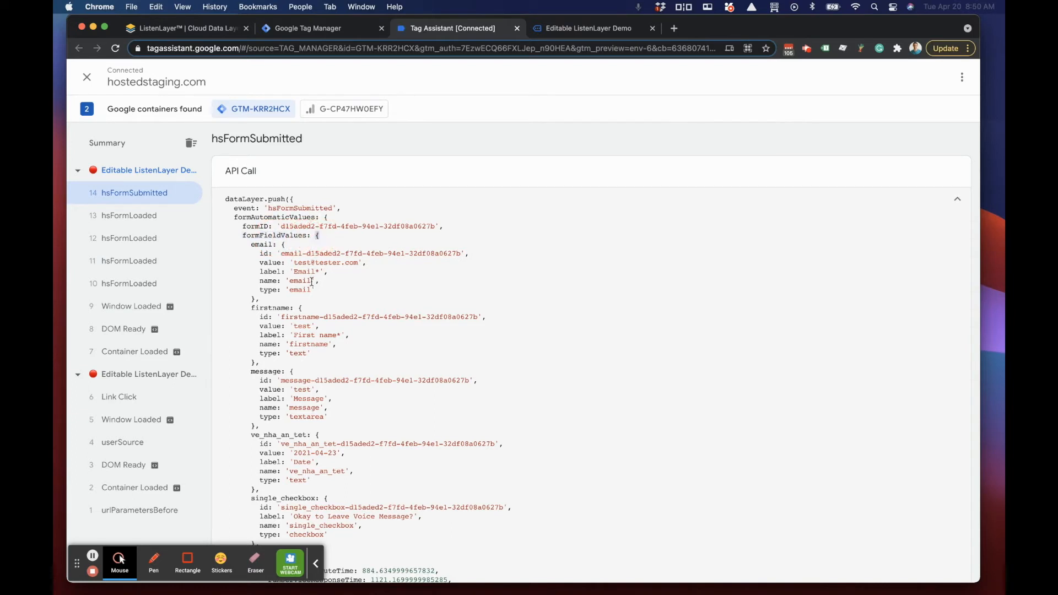
pyautogui.doubleClick(283, 244)
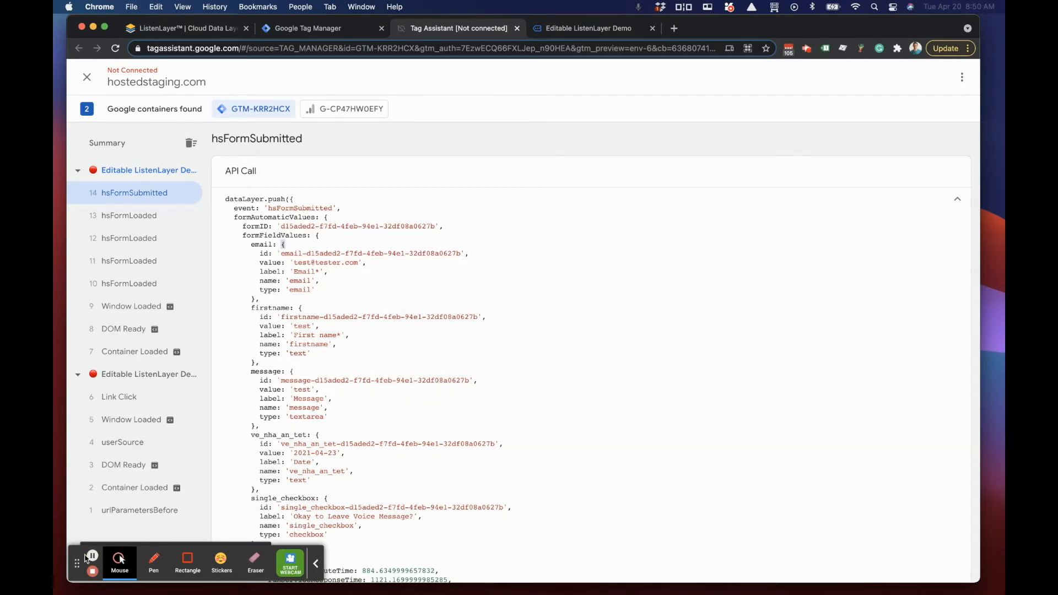
# Step: Switch to ListenLayer, find email.value for the second condition, and set it to User Email contains "test"
pyautogui.click(173, 33)
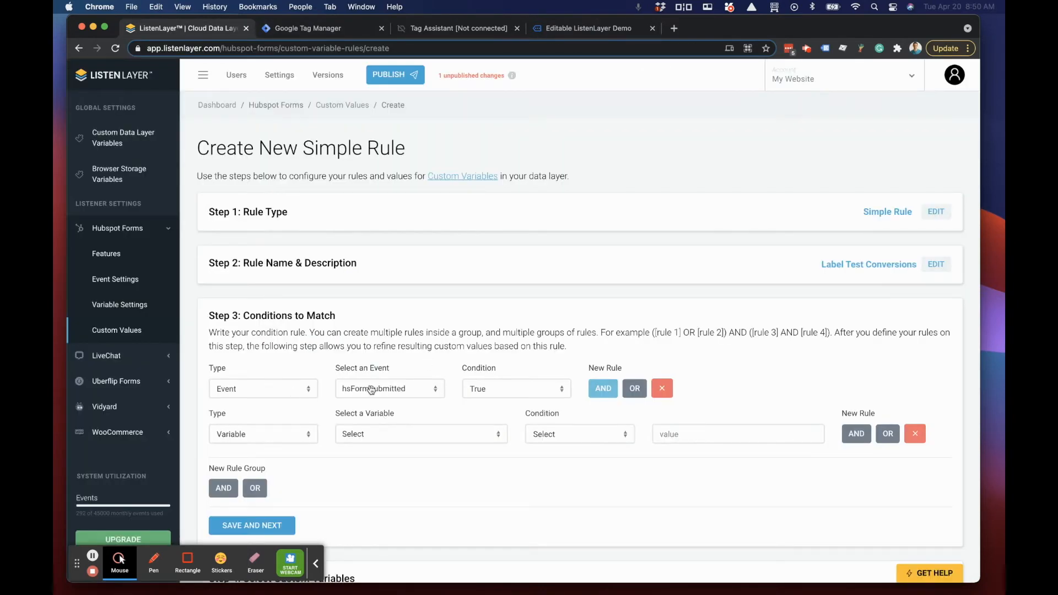
pyautogui.scroll(-1, 344, 349)
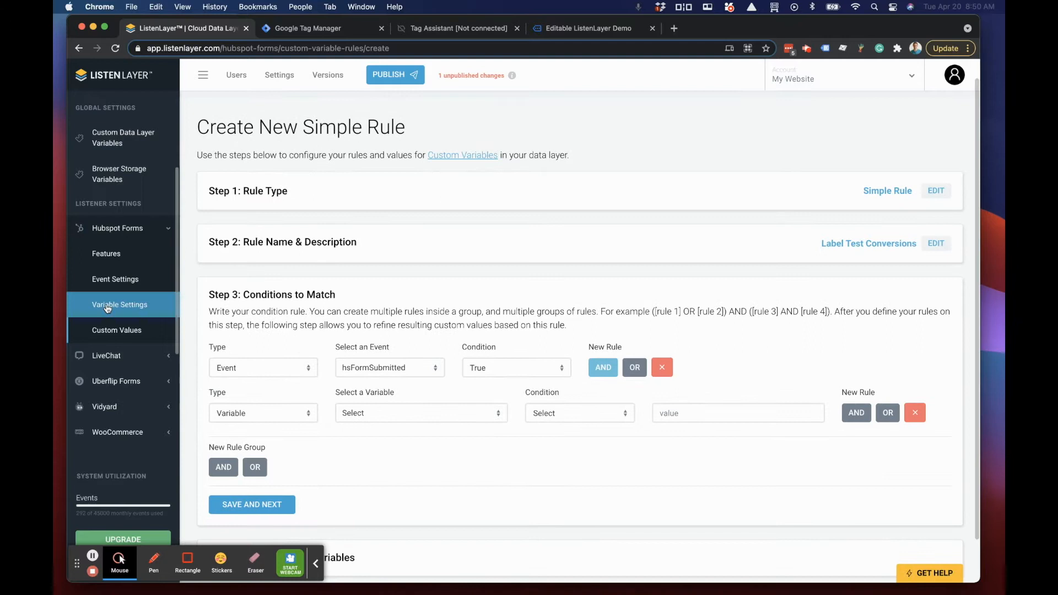
pyautogui.click(425, 413)
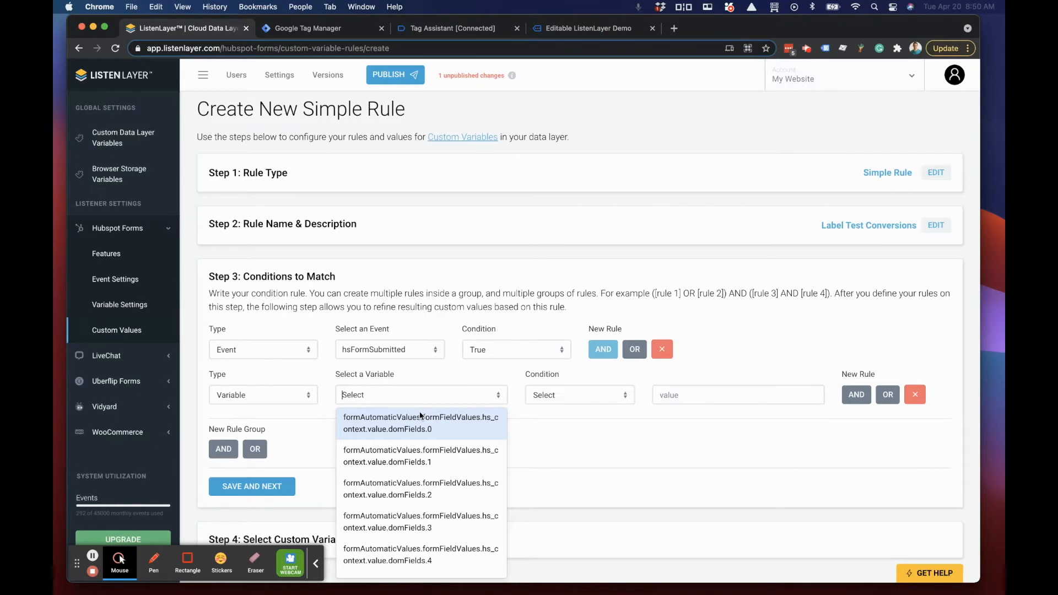
pyautogui.write('email/')
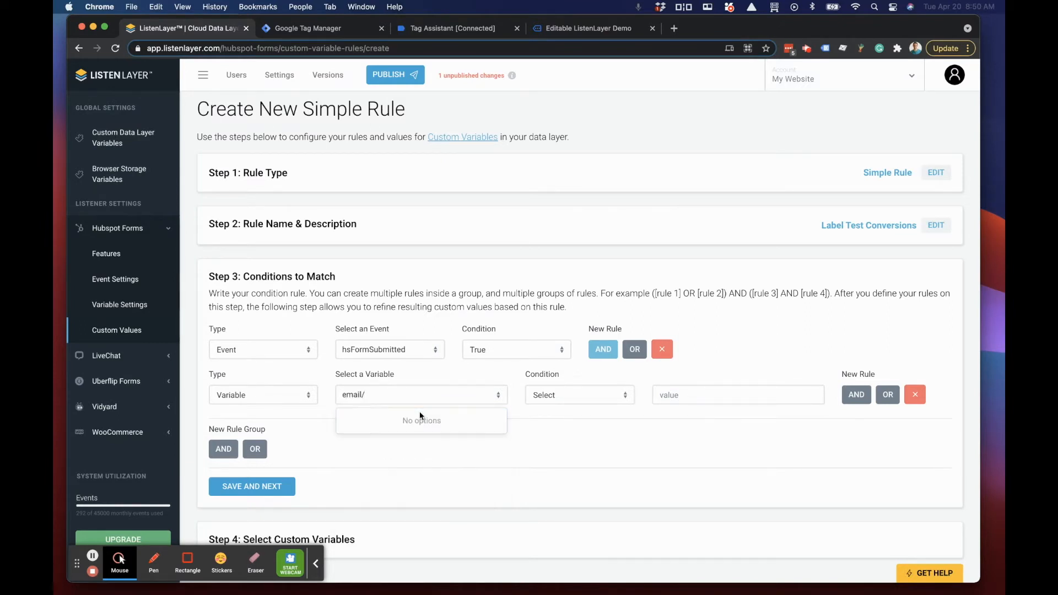
pyautogui.press('BackSpace')
pyautogui.write('.')
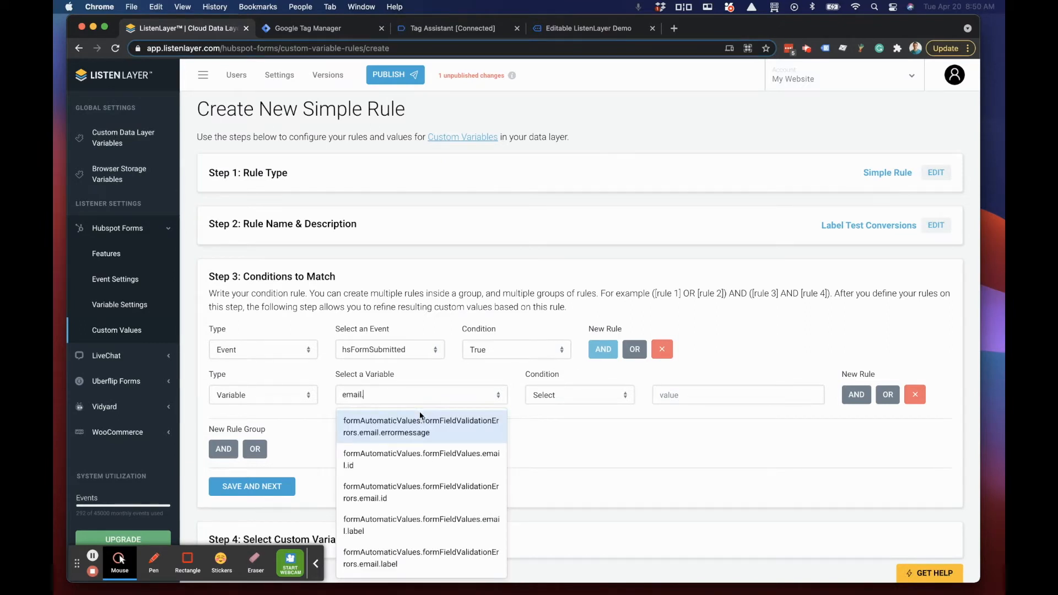
pyautogui.write('value')
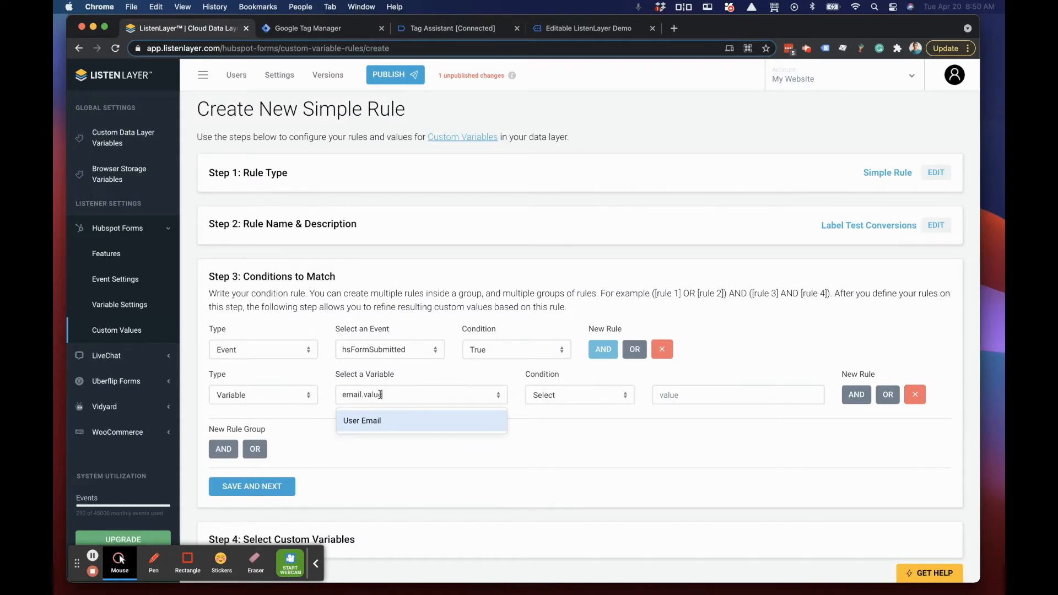
pyautogui.click(358, 422)
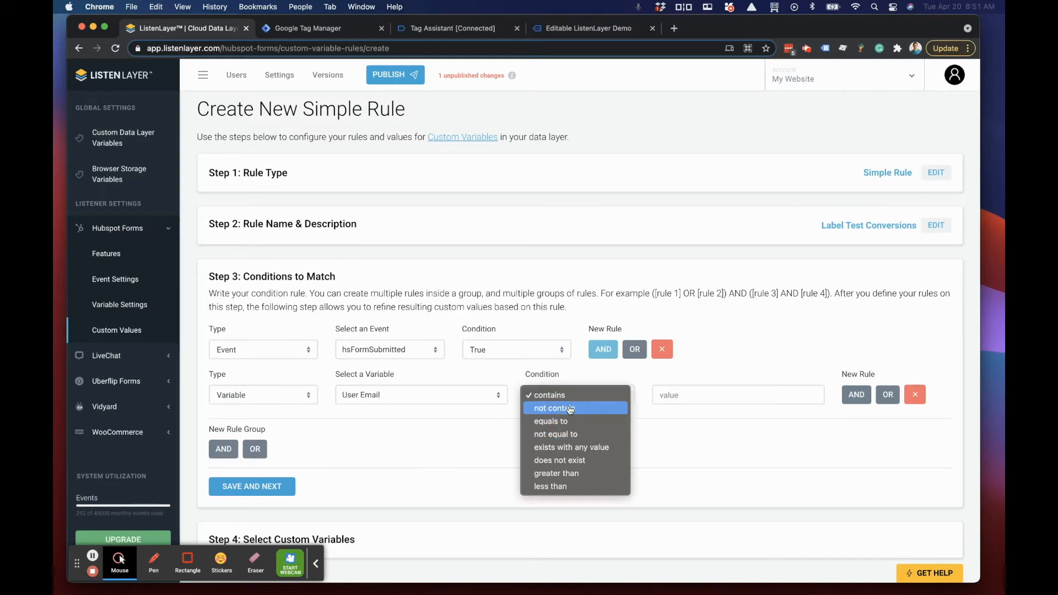
pyautogui.click(675, 395)
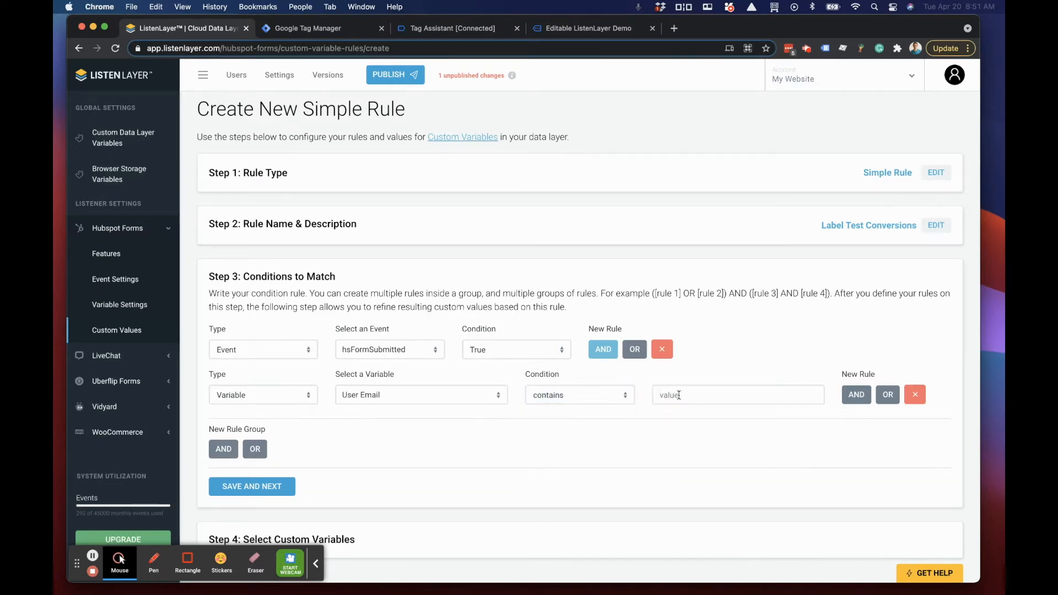
pyautogui.scroll(-1, 388, 395)
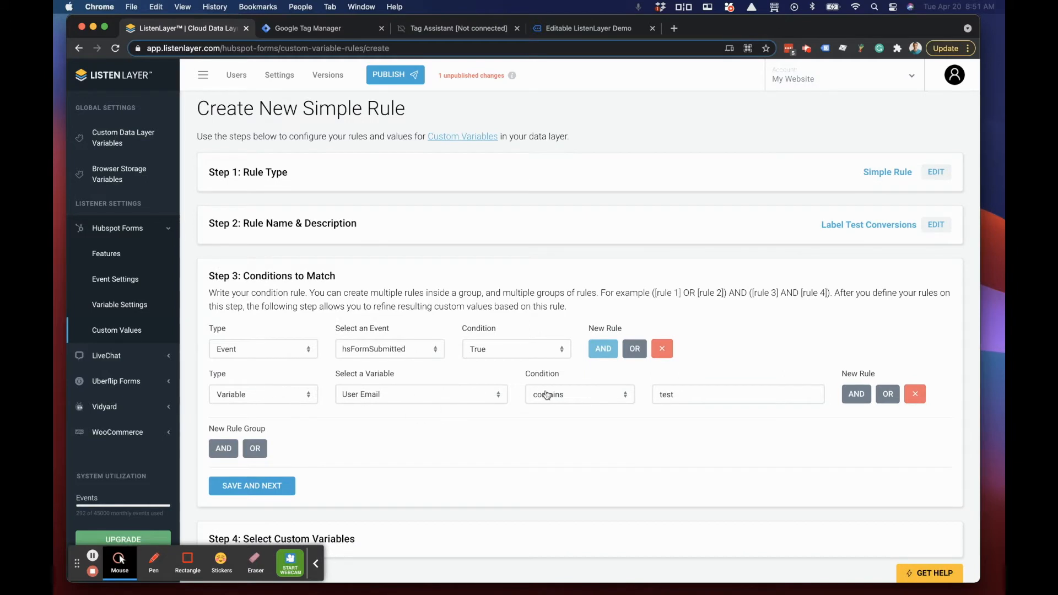
# Step: Save the matching conditions and set the testConversion custom variable's value to 1 followed by a separator bar
pyautogui.scroll(-1, 681, 388)
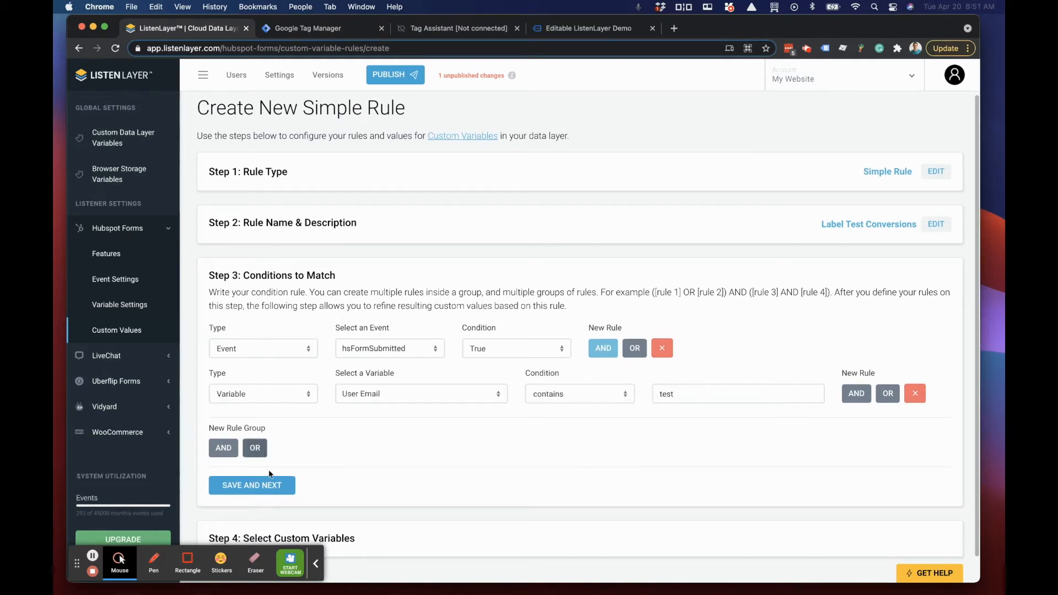
pyautogui.click(254, 486)
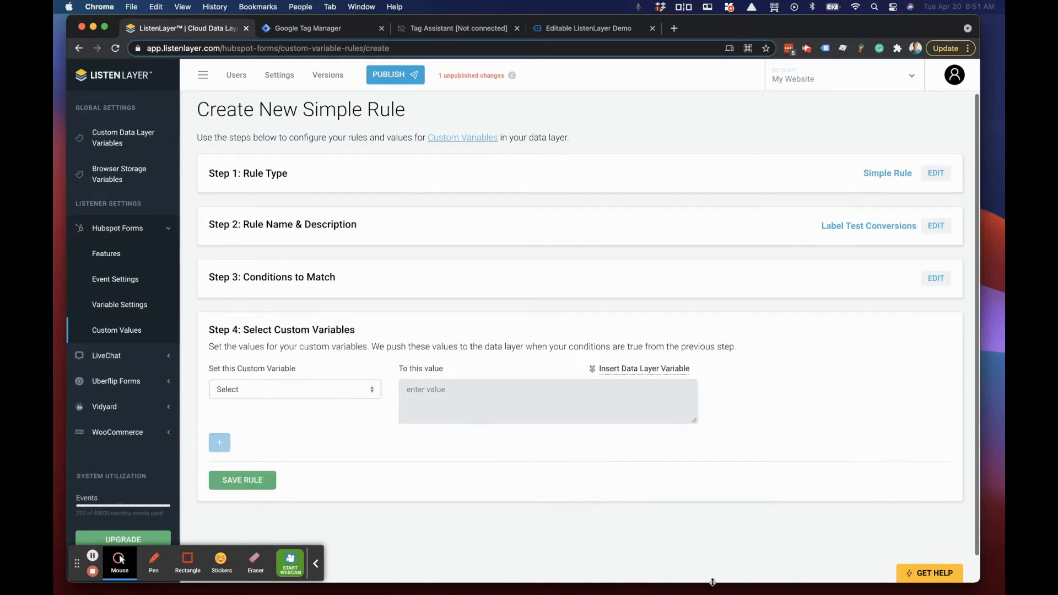
pyautogui.click(276, 392)
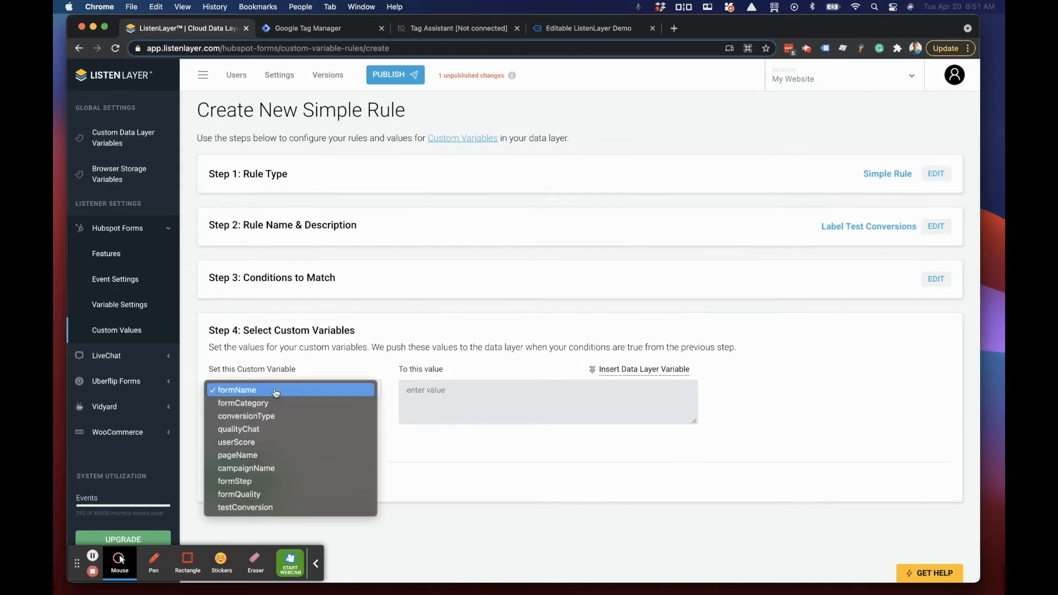
pyautogui.click(267, 507)
pyautogui.click(521, 398)
pyautogui.write('1 |')
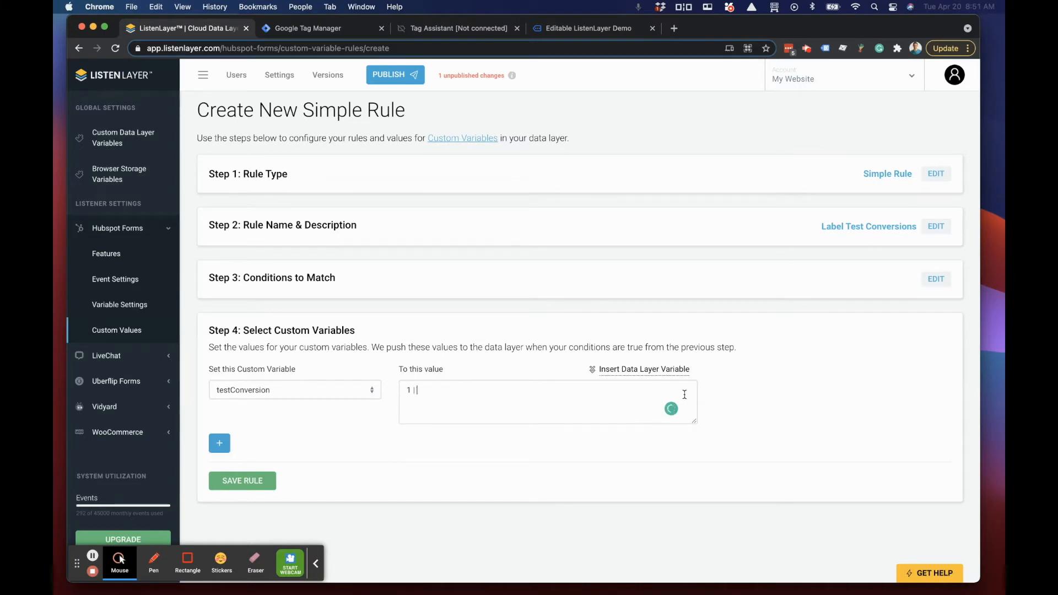
# Step: Examine the data layer variables that can be inserted into the testConversion value
pyautogui.click(644, 369)
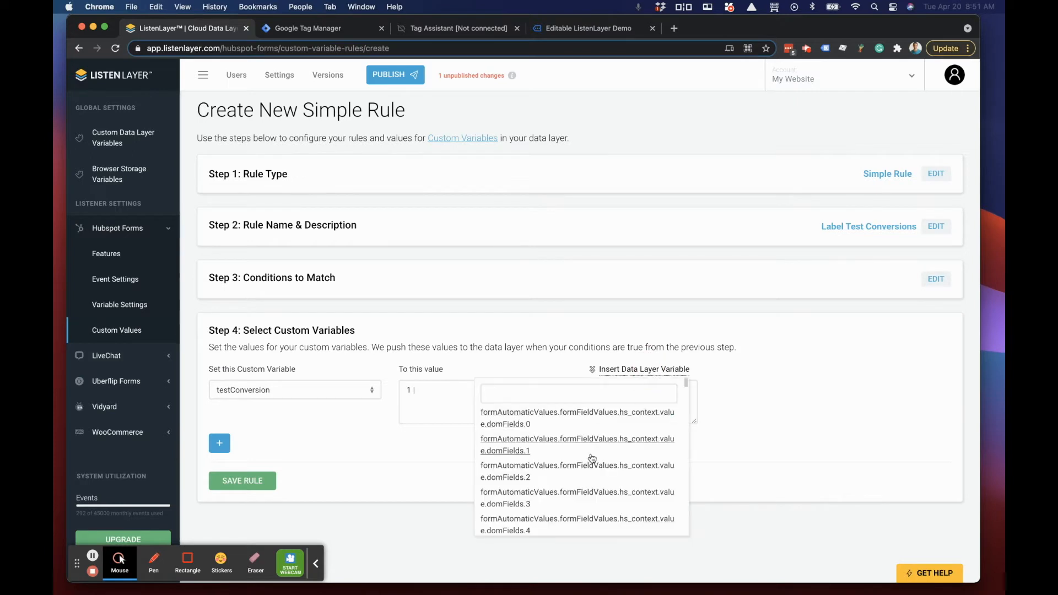
pyautogui.scroll(-1, 541, 475)
pyautogui.scroll(-10, 541, 475)
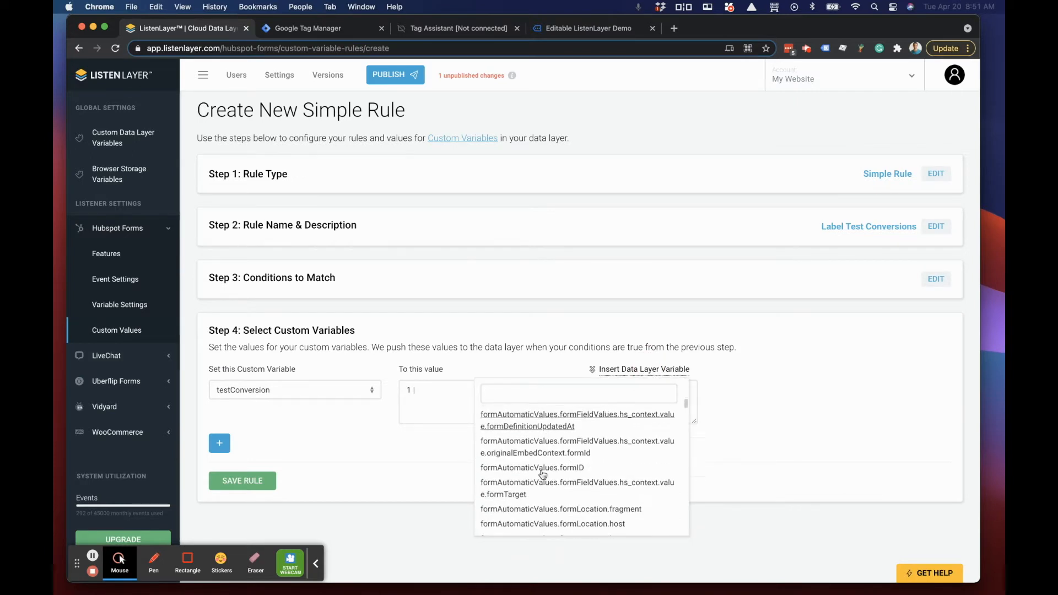
# Step: Remove the trailing separator from the testConversion value and save the Label Test Conversions rule
pyautogui.moveTo(431, 390); pyautogui.dragTo(380, 383)
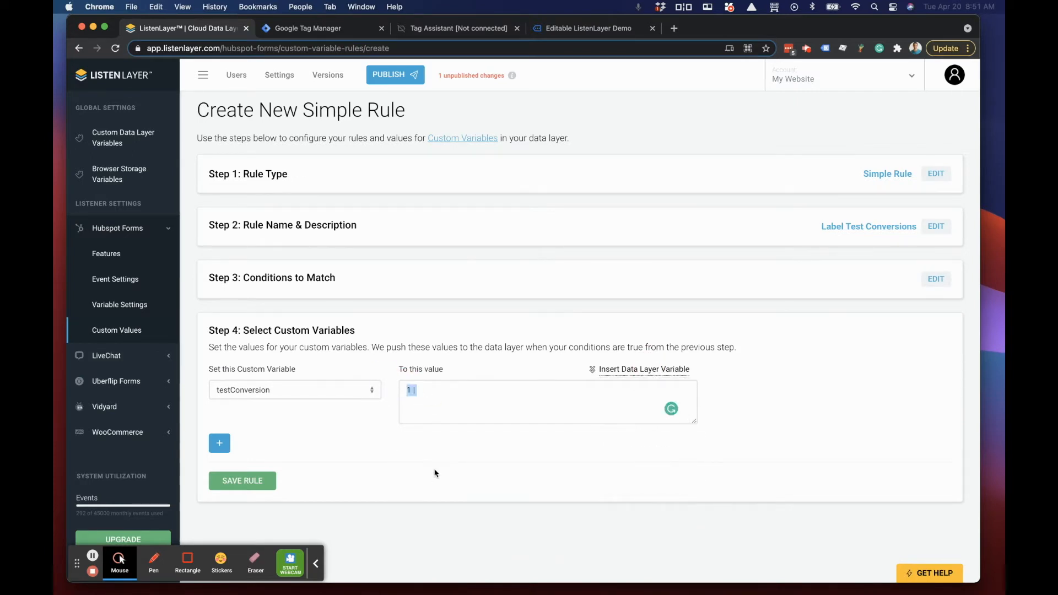
pyautogui.click(444, 392)
pyautogui.press('BackSpace')
pyautogui.click(226, 482)
pyautogui.click(464, 387)
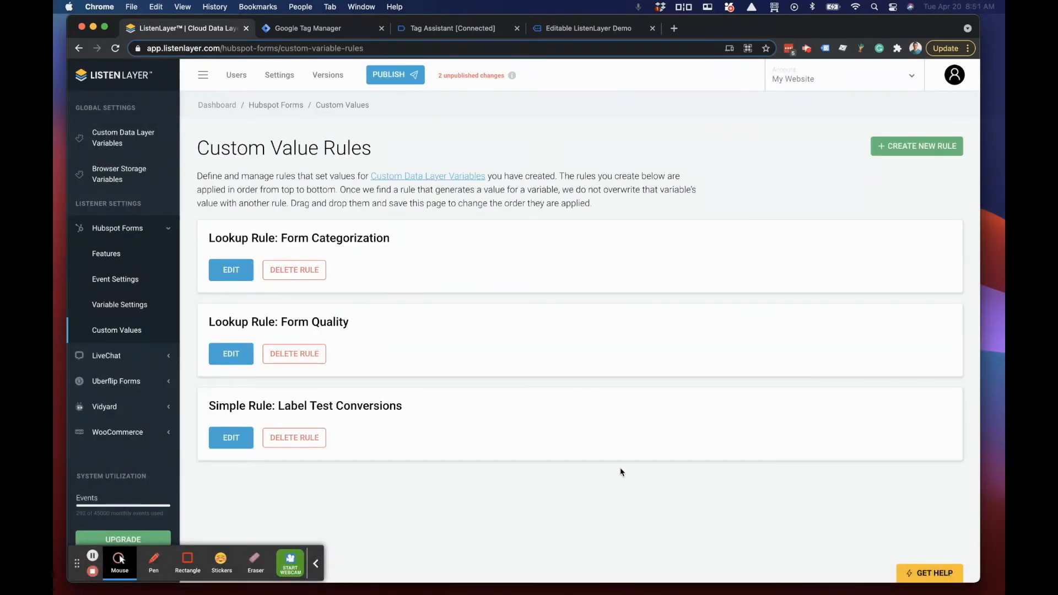
# Step: Open the Hubspot Forms variable settings and expand the email variable under formFieldValues
pyautogui.click(112, 306)
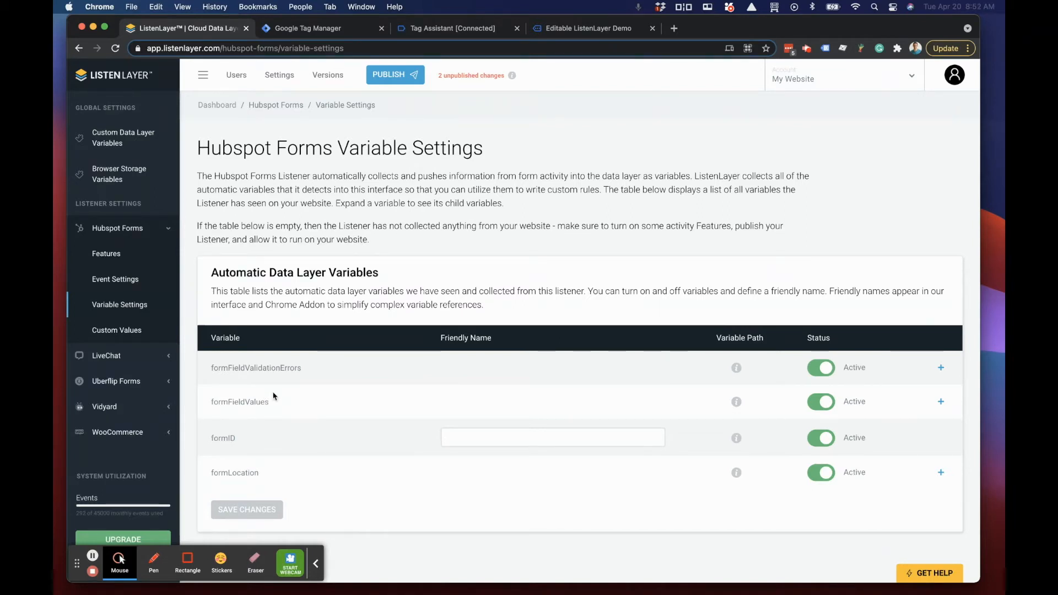
pyautogui.click(940, 403)
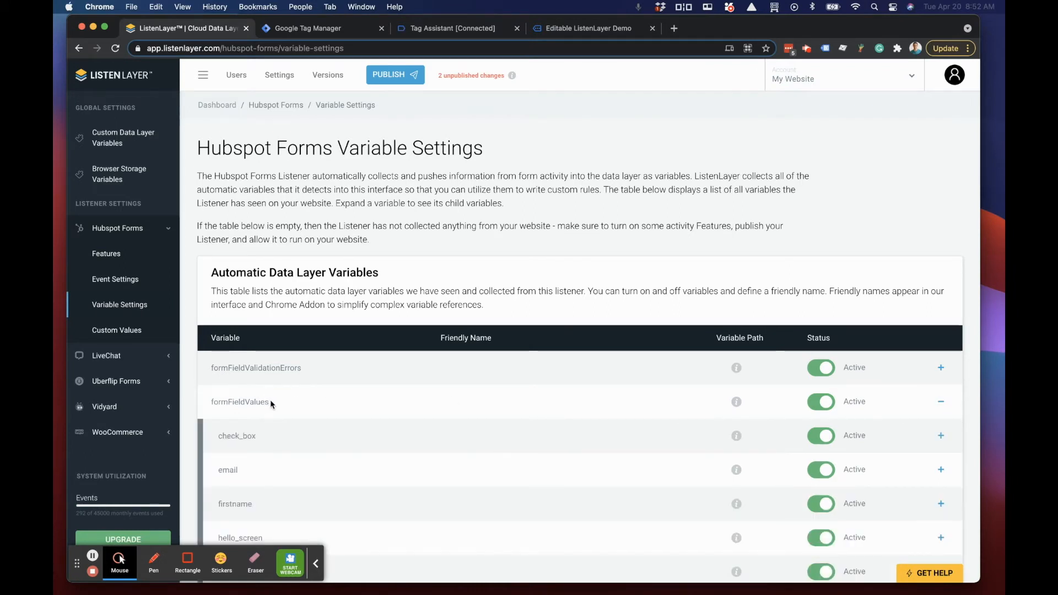
pyautogui.scroll(-3, 270, 404)
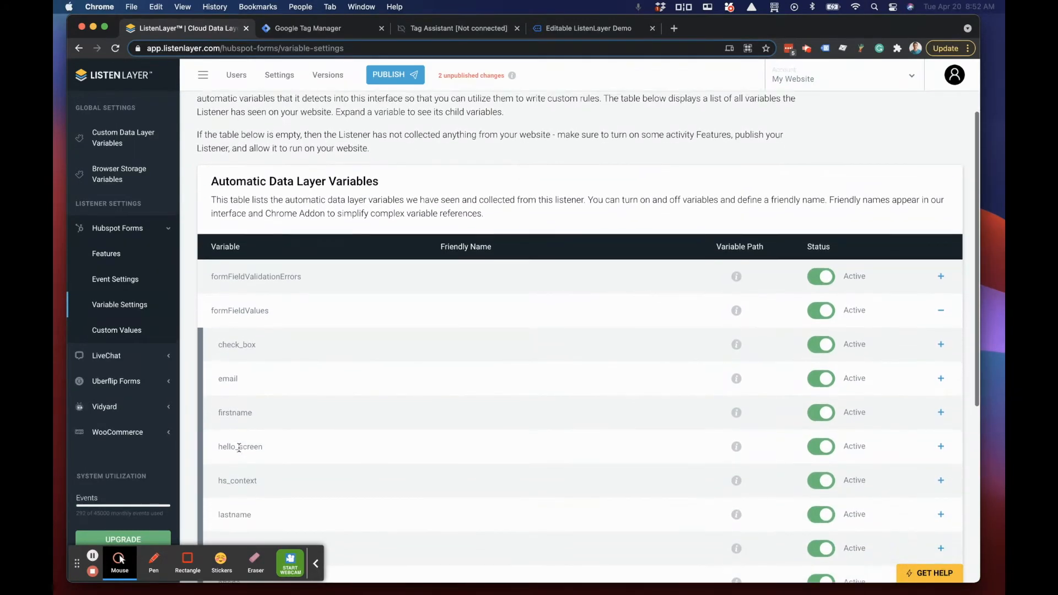
pyautogui.click(941, 379)
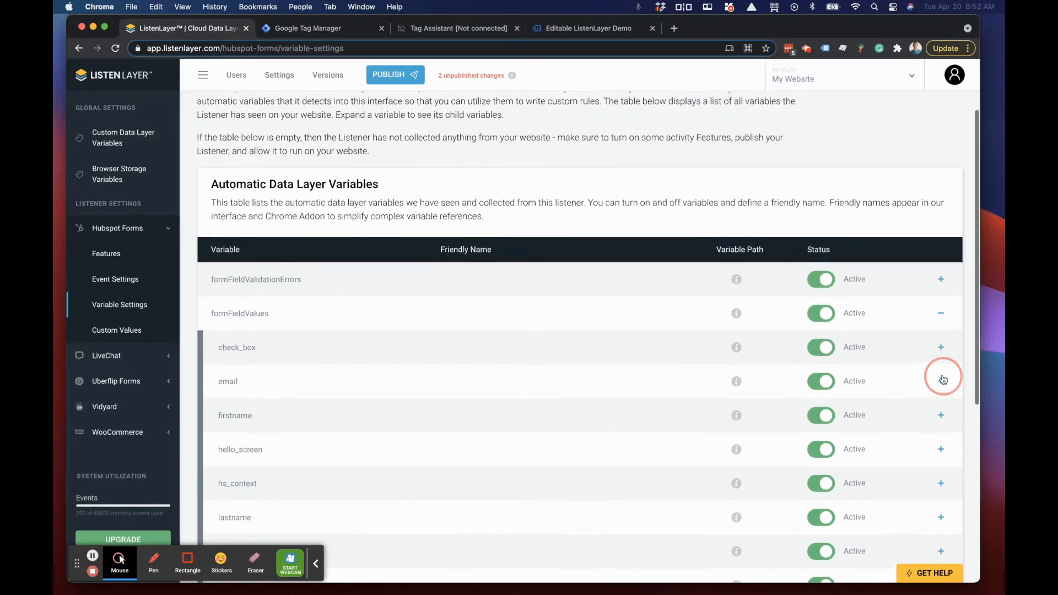
pyautogui.scroll(-3, 298, 391)
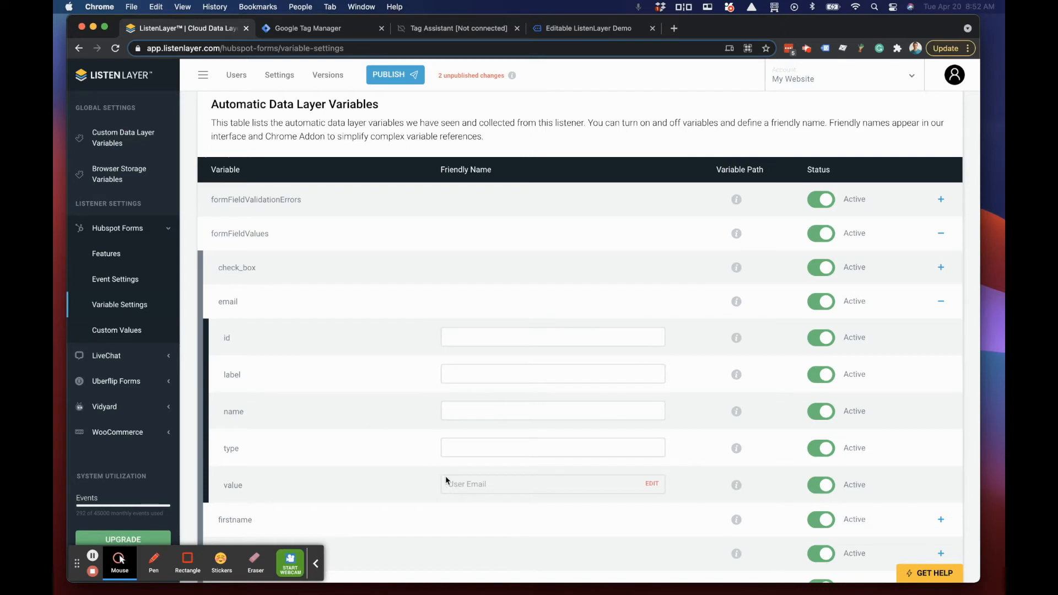
# Step: Open the User Email friendly name of email's value for editing, cancel the edit, and look over the remaining form variables
pyautogui.click(652, 483)
pyautogui.scroll(-3, 515, 461)
pyautogui.moveTo(496, 393); pyautogui.dragTo(416, 389)
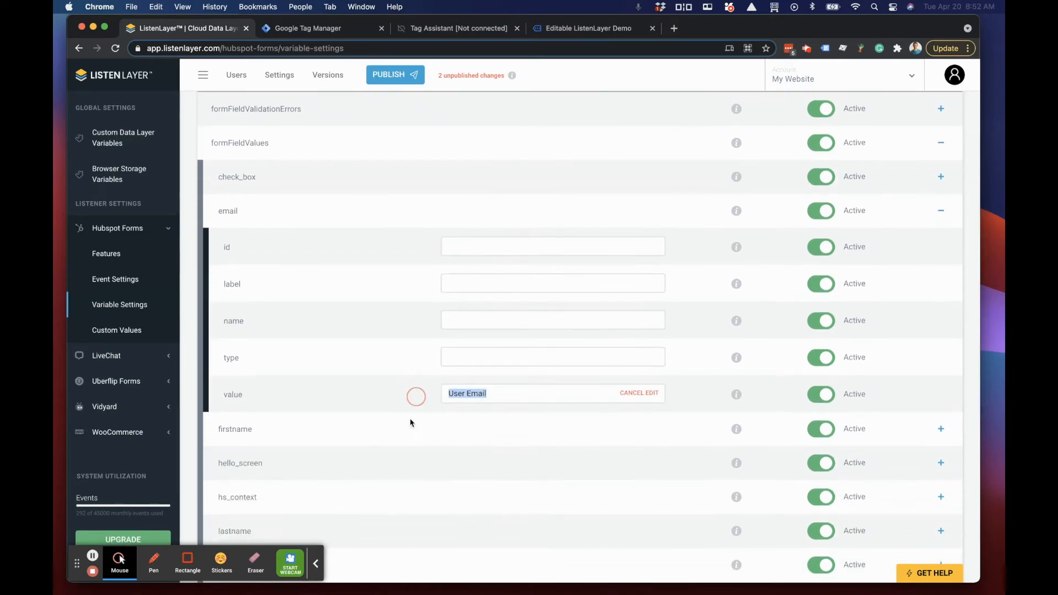
pyautogui.scroll(3, 373, 434)
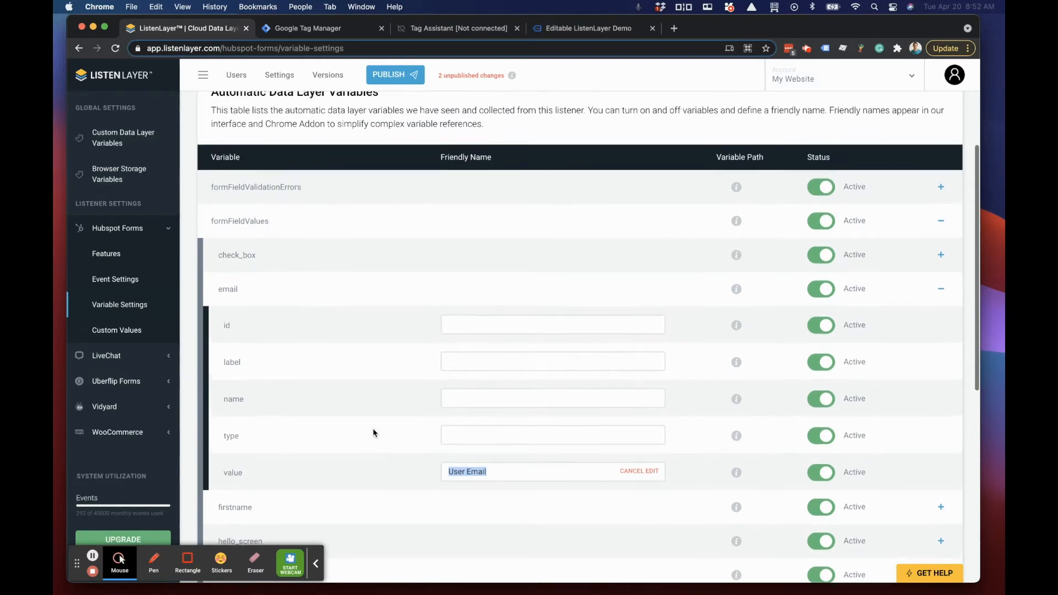
pyautogui.scroll(-2, 374, 433)
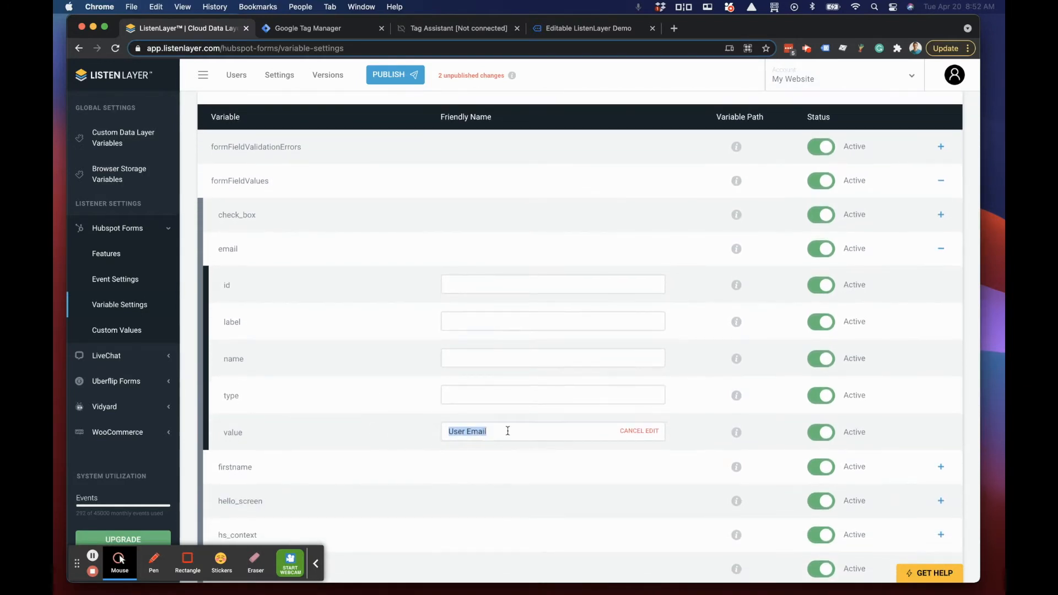
pyautogui.click(633, 433)
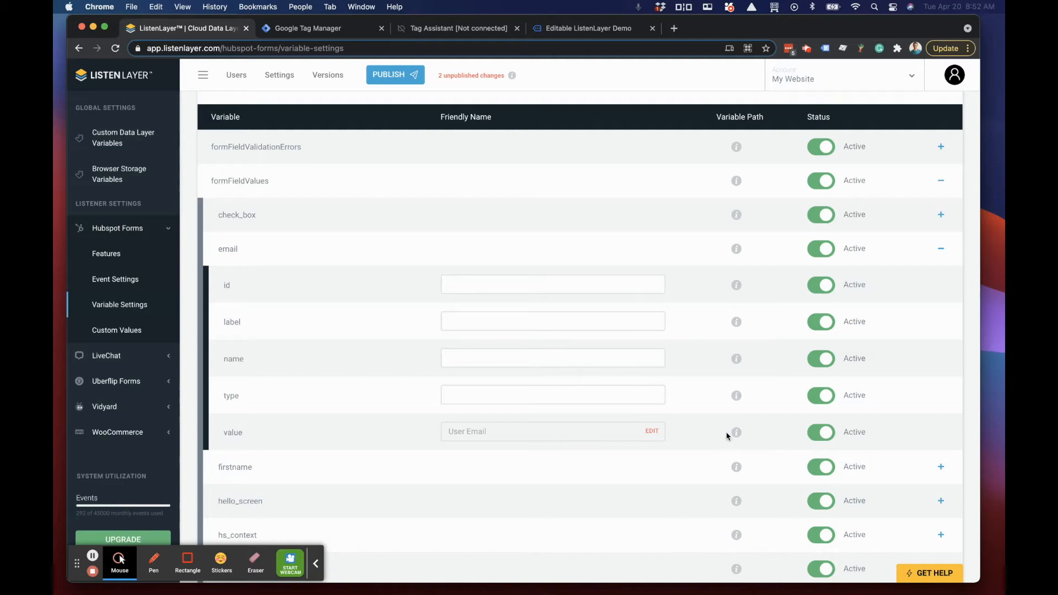
pyautogui.scroll(-1, 425, 439)
pyautogui.scroll(-10, 425, 439)
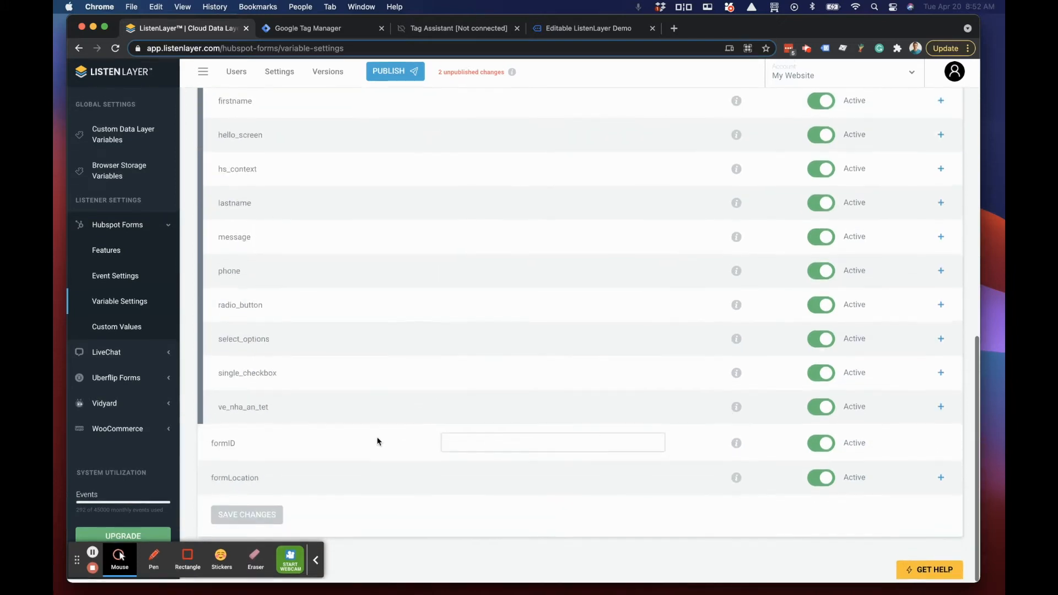
pyautogui.scroll(10, 378, 438)
pyautogui.scroll(-1, 378, 438)
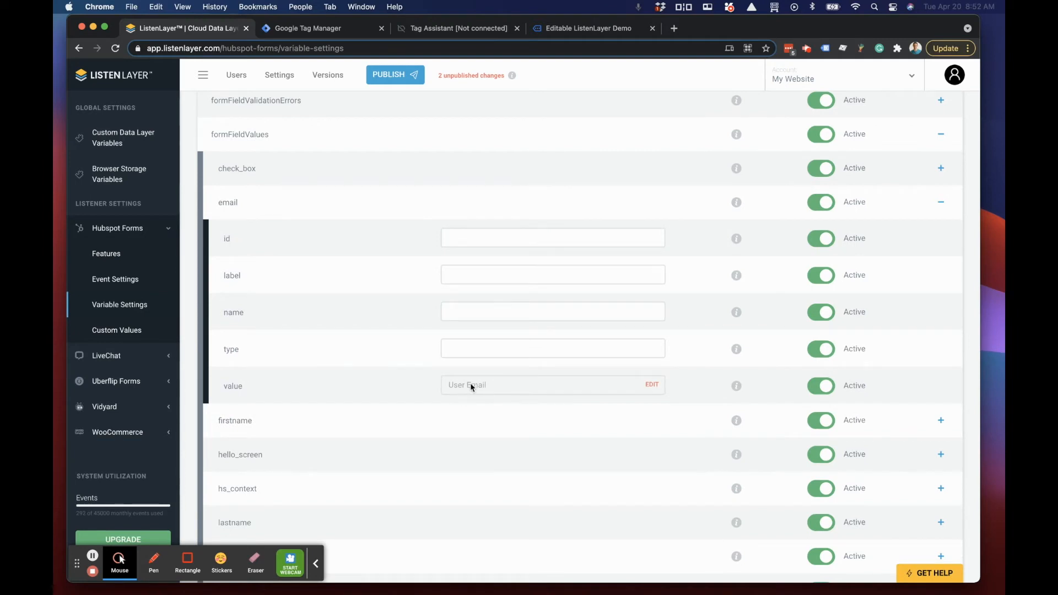
# Step: Go back to the Hubspot Forms custom values and open the Label Test Conversions rule's matching conditions for editing
pyautogui.click(97, 330)
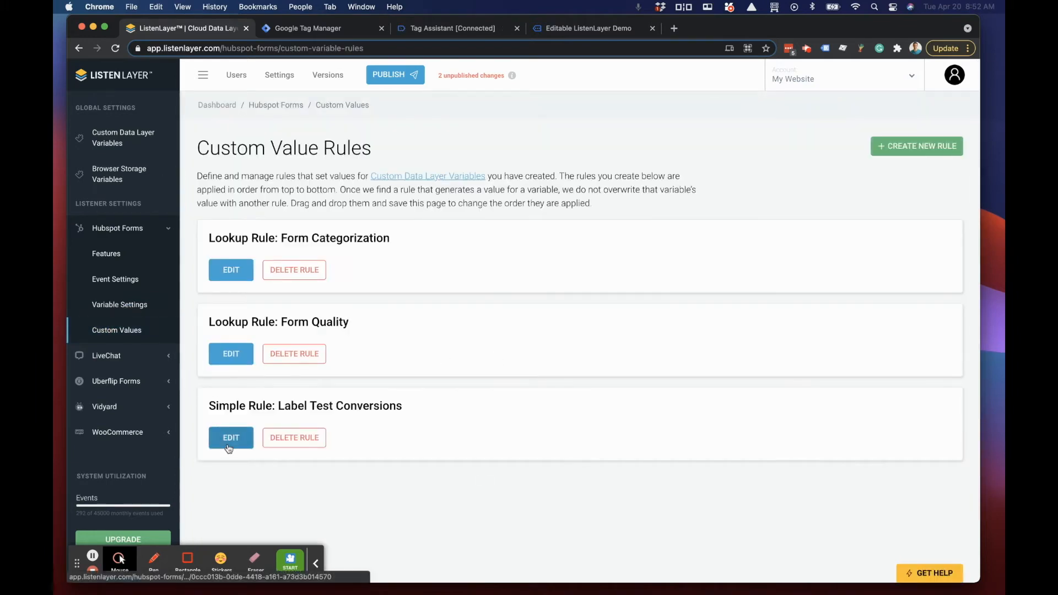
pyautogui.click(231, 438)
pyautogui.scroll(-2, 472, 413)
pyautogui.click(930, 398)
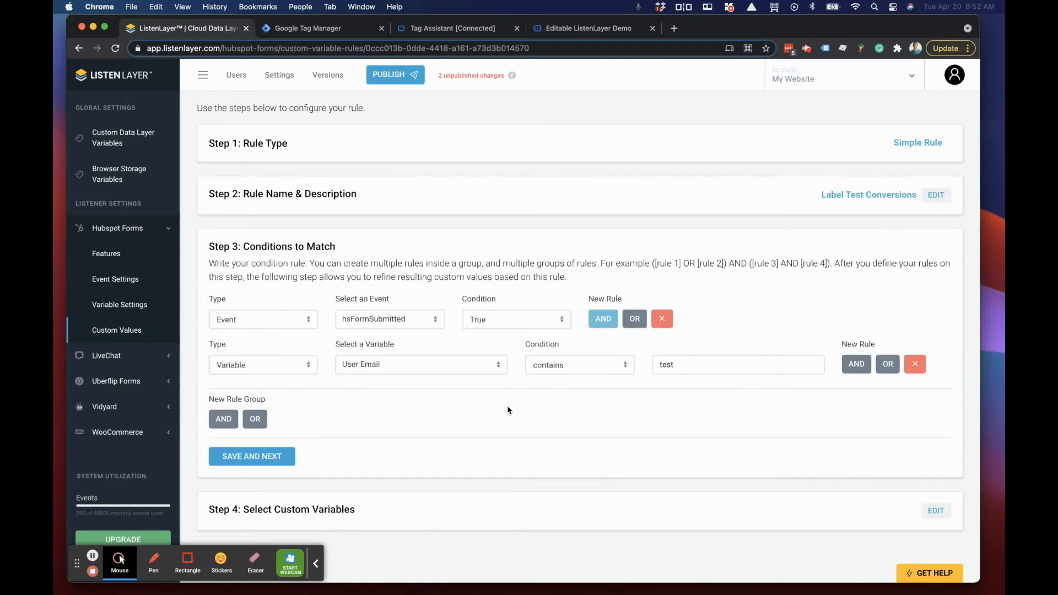
# Step: Search the second condition's variables for email.label, then dismiss the search without choosing a variable
pyautogui.click(409, 367)
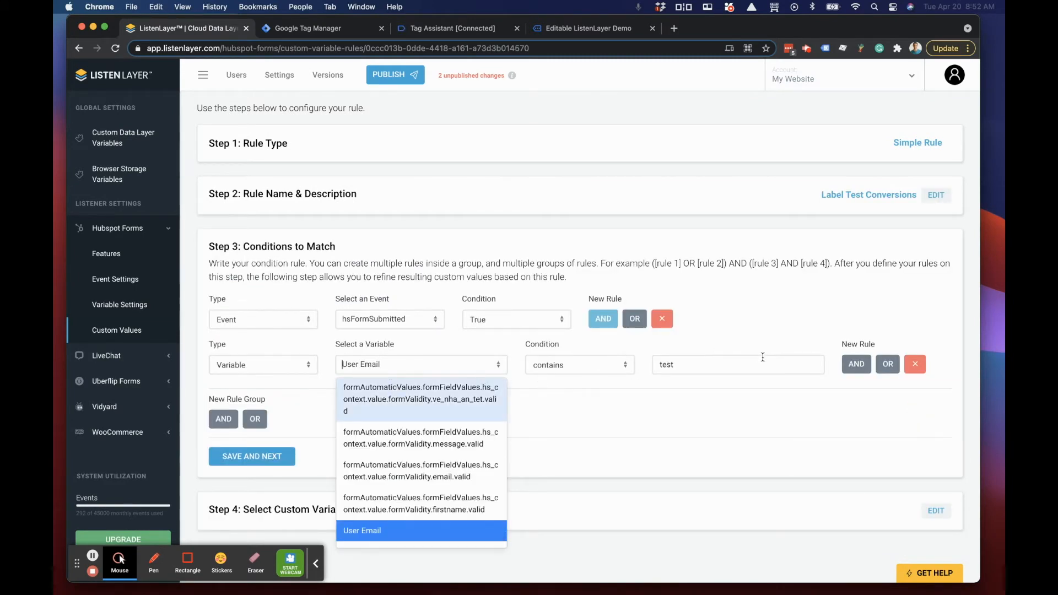
pyautogui.write('email.label')
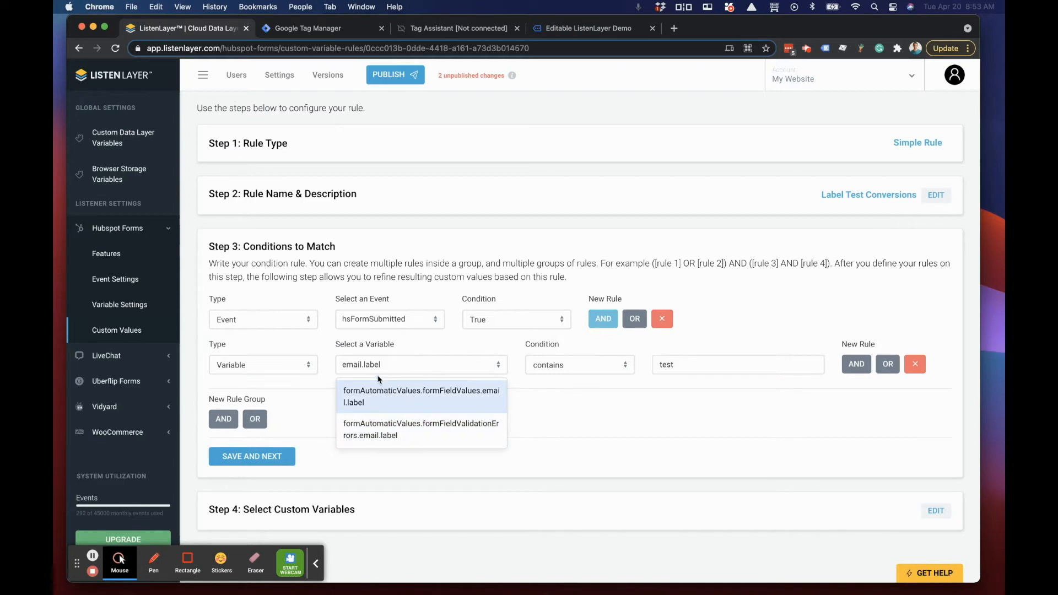
pyautogui.click(348, 364)
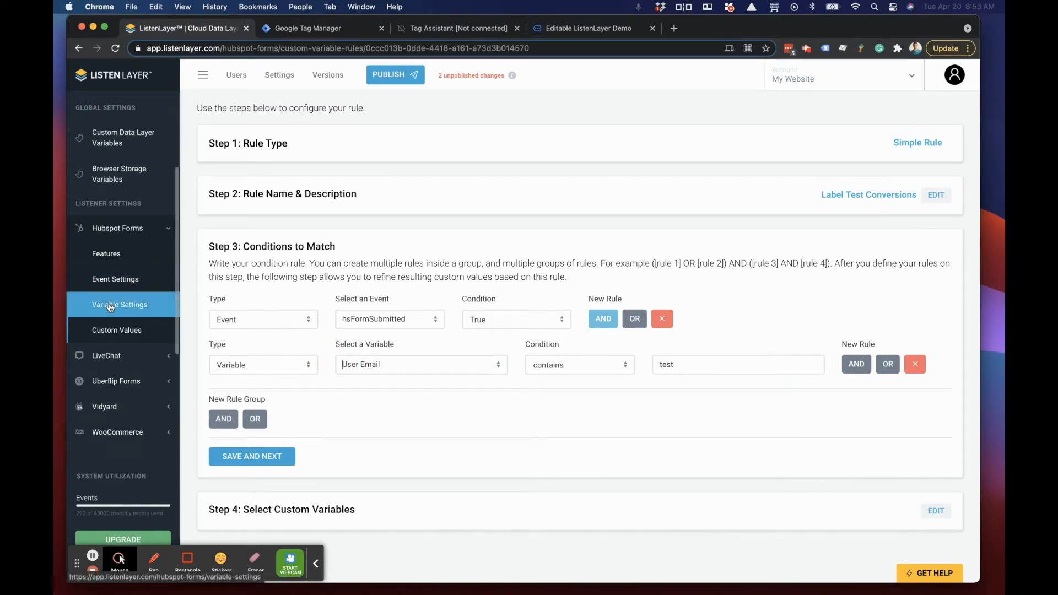
pyautogui.click(403, 424)
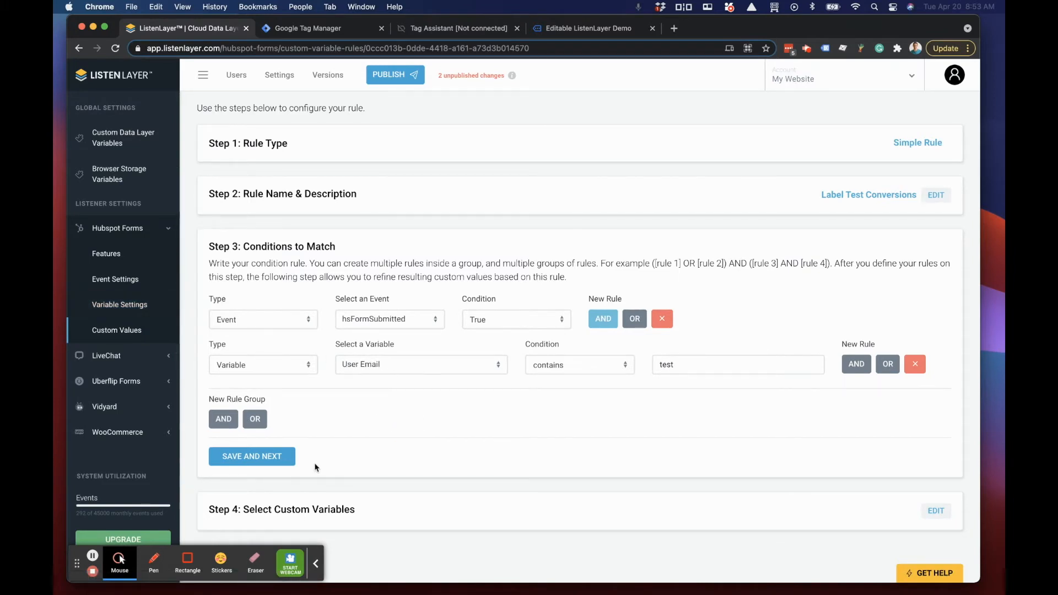
# Step: Save the rule's conditions and custom variables, then publish the changes as a version named Test Conversions
pyautogui.click(237, 462)
pyautogui.click(237, 448)
pyautogui.click(396, 78)
pyautogui.click(437, 180)
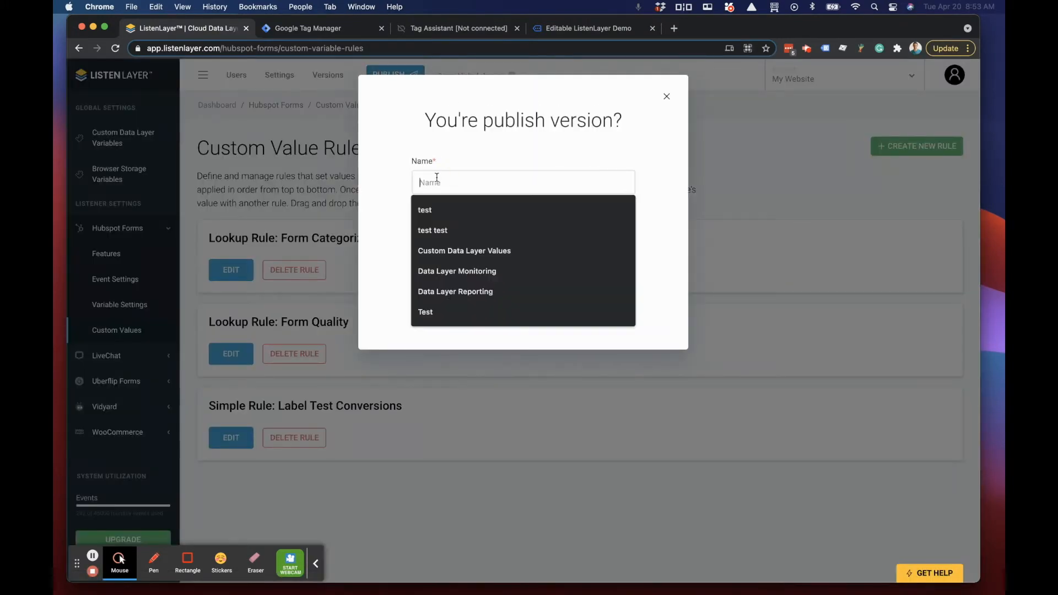
pyautogui.write('Test Conversions')
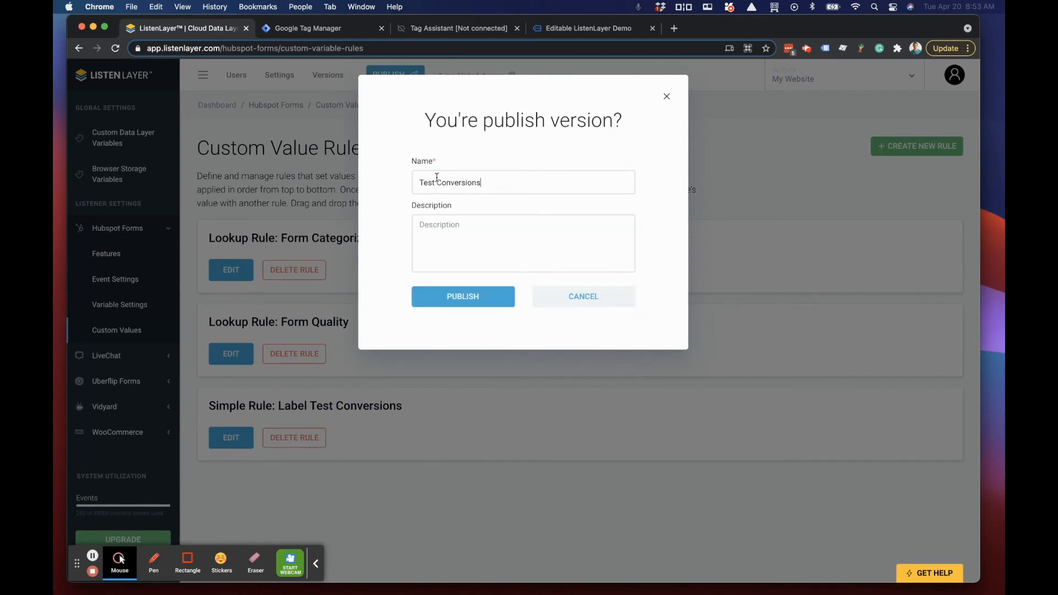
pyautogui.click(458, 305)
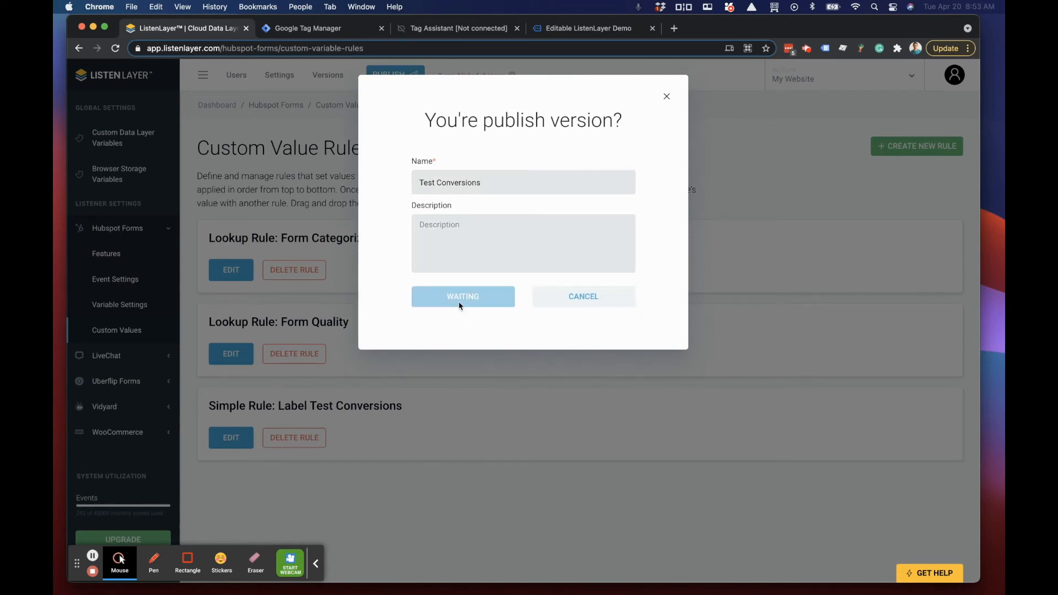
# Step: Switch to the demo Hubspot form page, open the browser's developer tools, and force a hard reload of the page
pyautogui.click(565, 31)
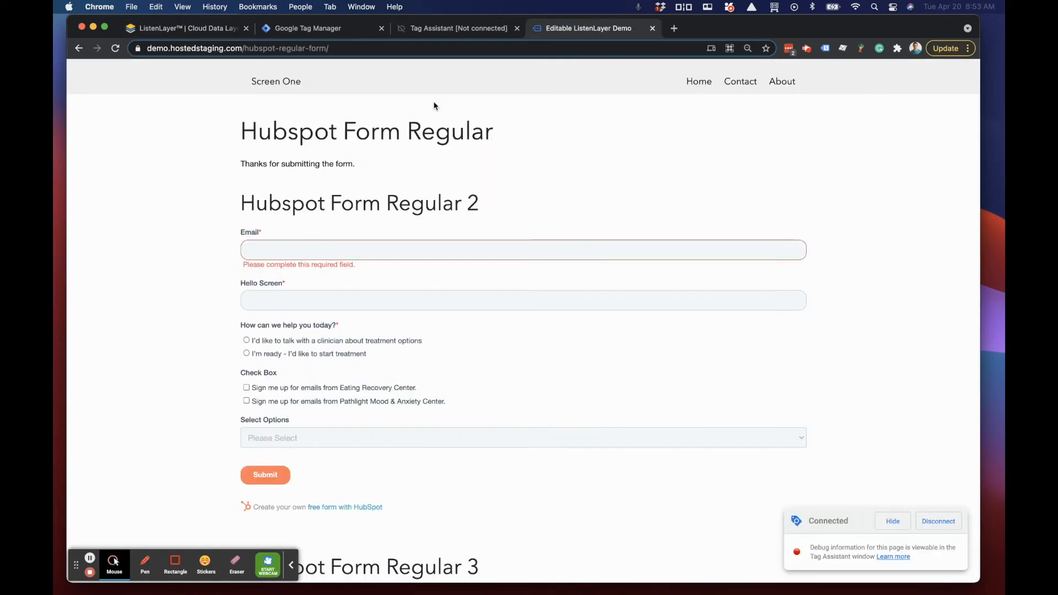
pyautogui.rightClick(161, 176)
pyautogui.click(109, 63)
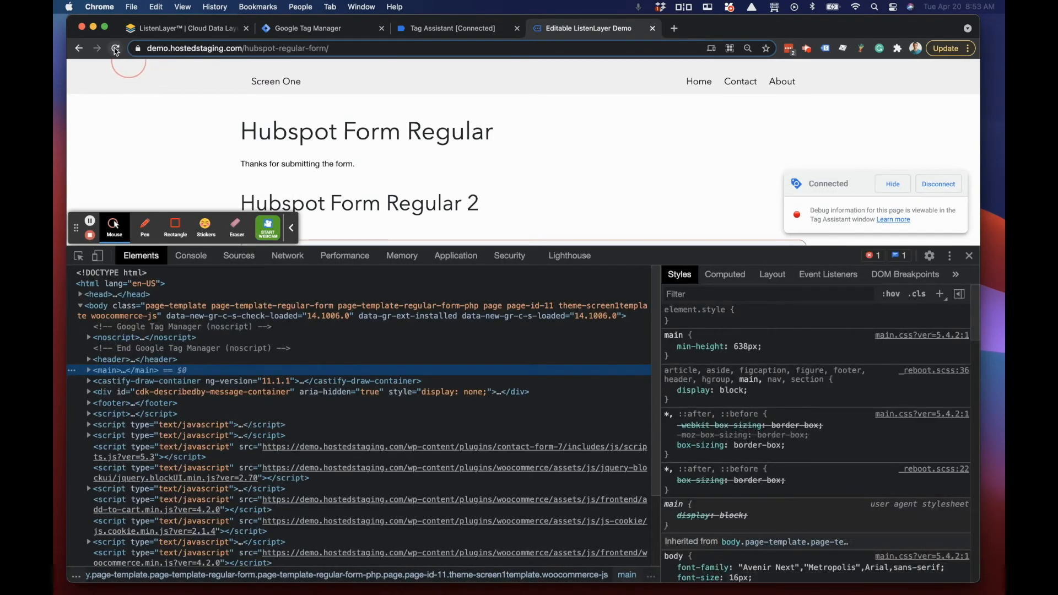
pyautogui.rightClick(115, 48)
pyautogui.click(132, 100)
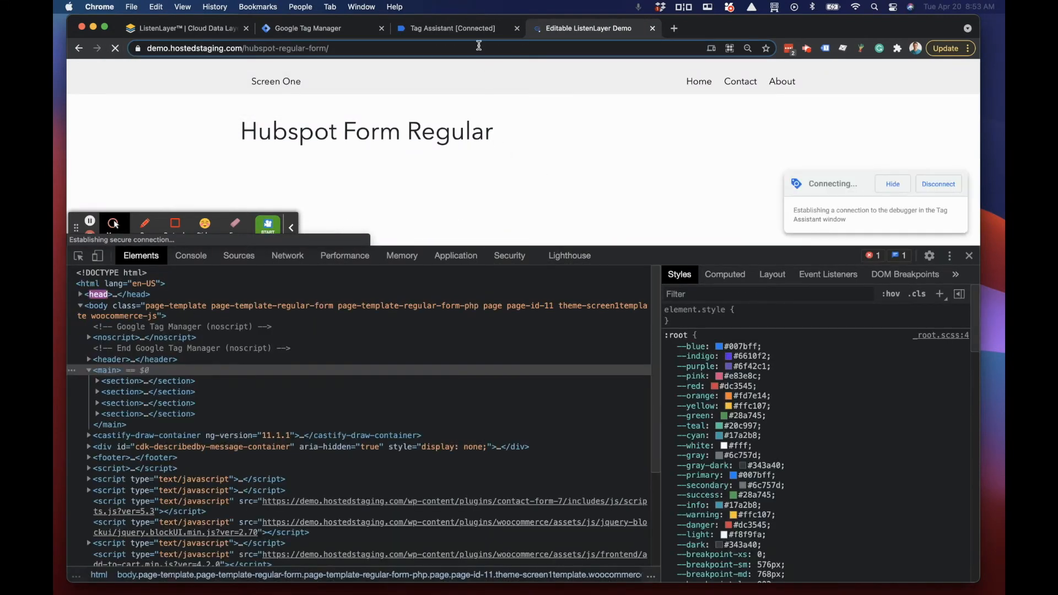
# Step: Switch to Google Tag Manager, start a new preview of the demo.hostedstaging.com container, and connect it in Tag Assistant
pyautogui.click(319, 31)
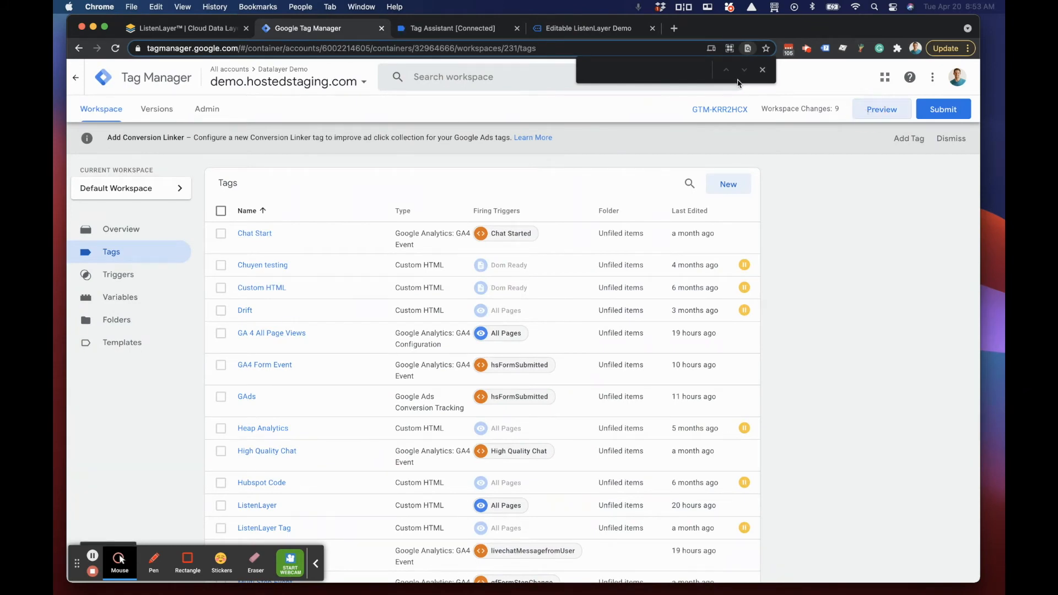
pyautogui.press('Escape')
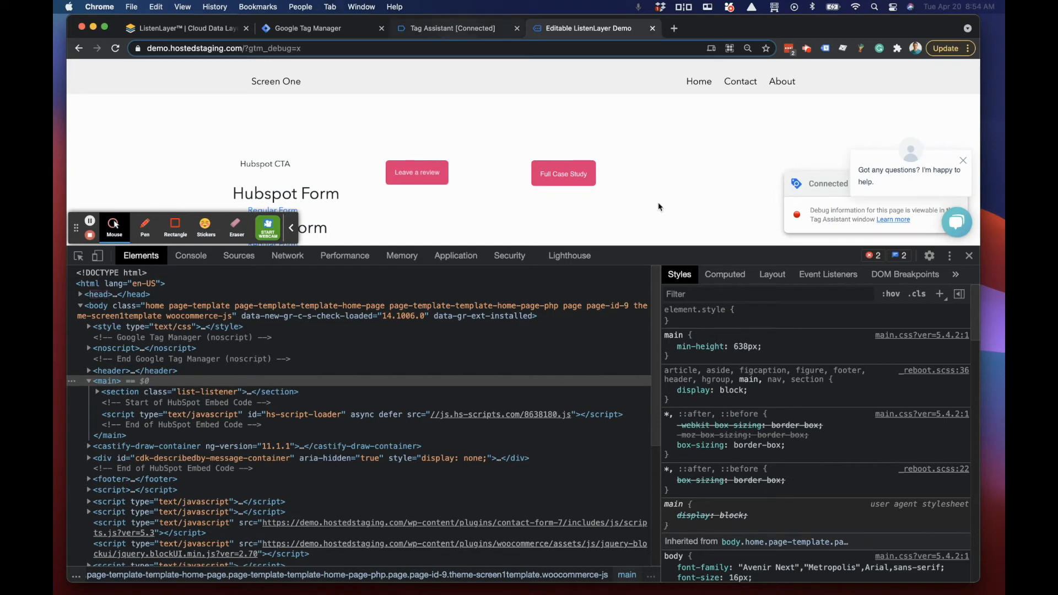
pyautogui.click(459, 32)
pyautogui.click(517, 275)
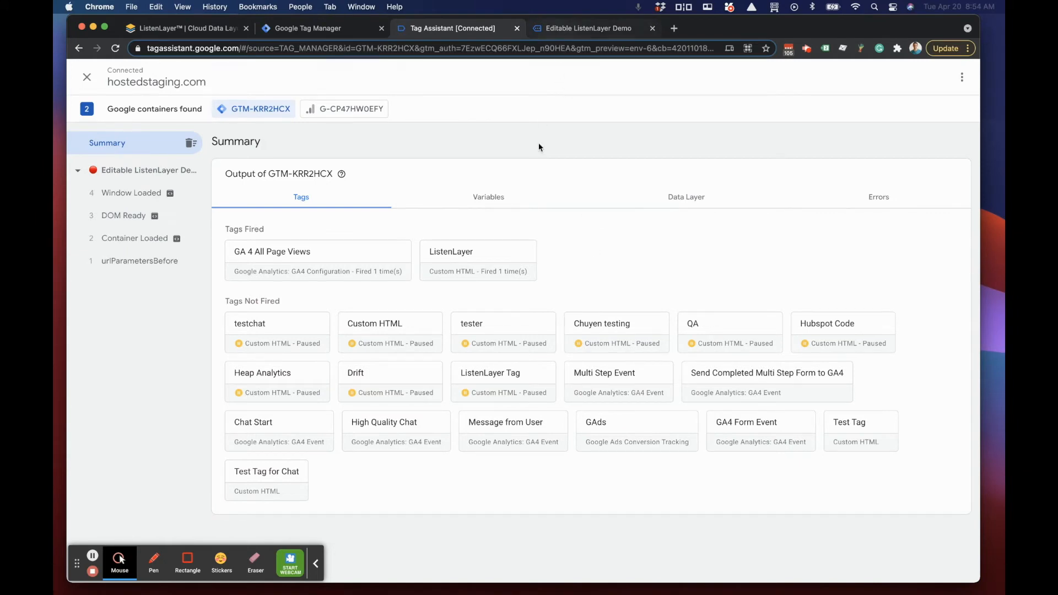
# Step: Switch to the demo site and shrink the developer tools area to show more of the page
pyautogui.click(576, 29)
pyautogui.moveTo(826, 257); pyautogui.dragTo(826, 433)
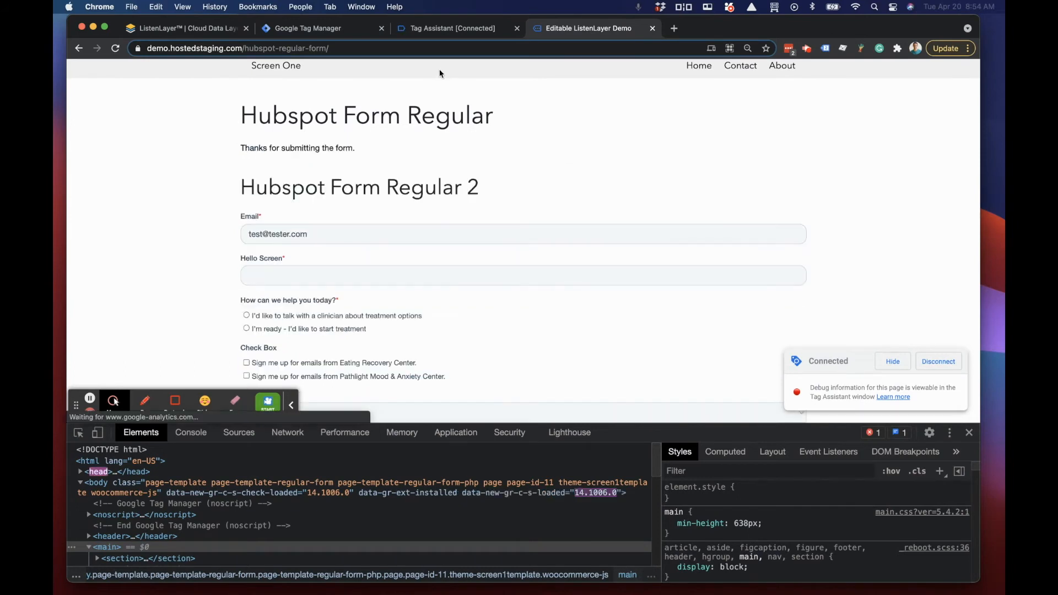
# Step: Switch to Tag Assistant and examine the API call of the hsFormSubmitted event, including its formCustomValues
pyautogui.click(432, 30)
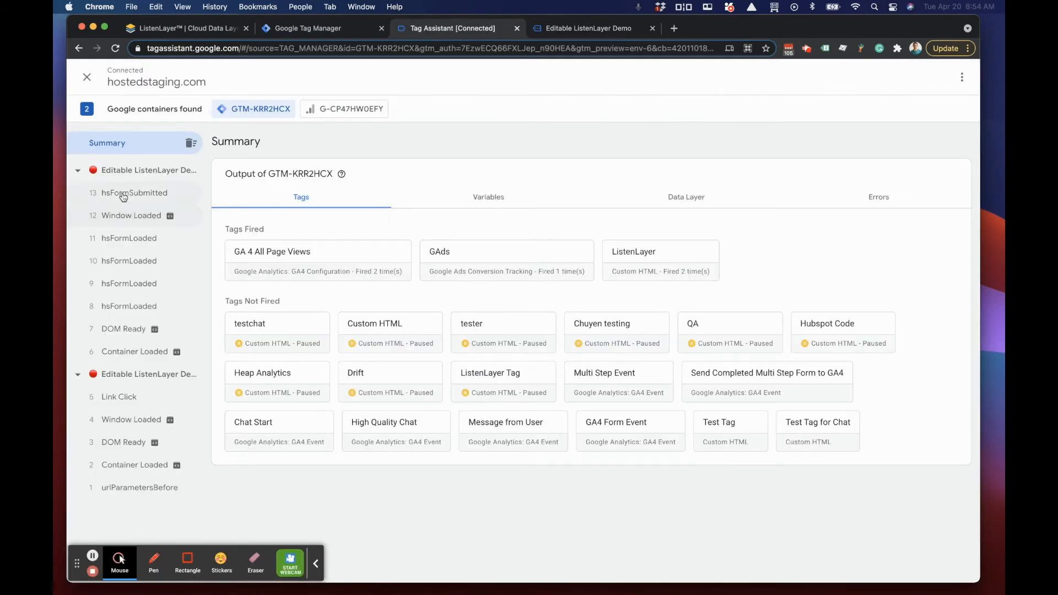
pyautogui.click(91, 194)
pyautogui.click(615, 207)
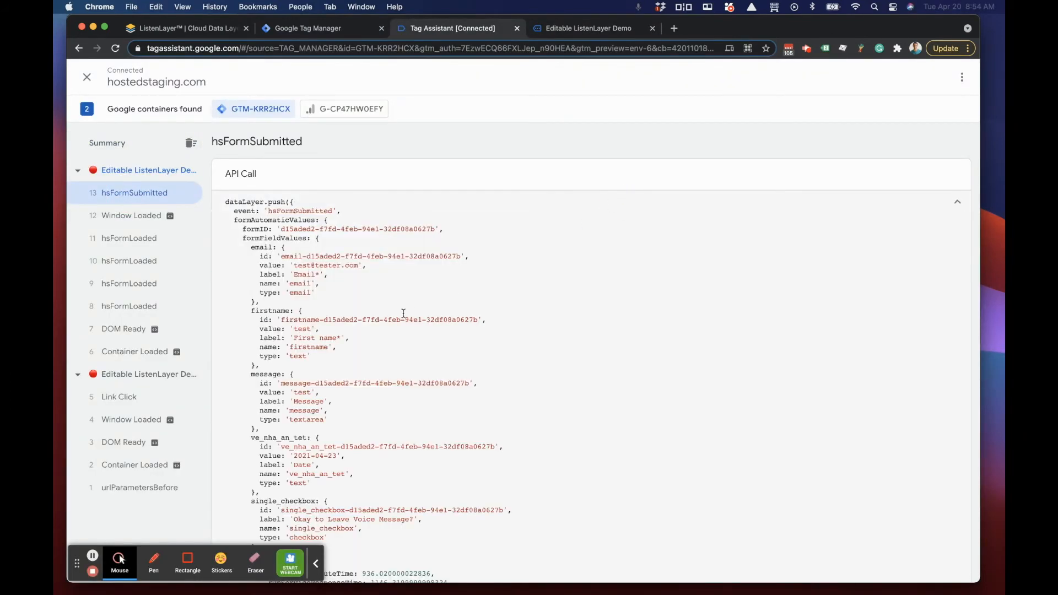
pyautogui.scroll(-15, 378, 327)
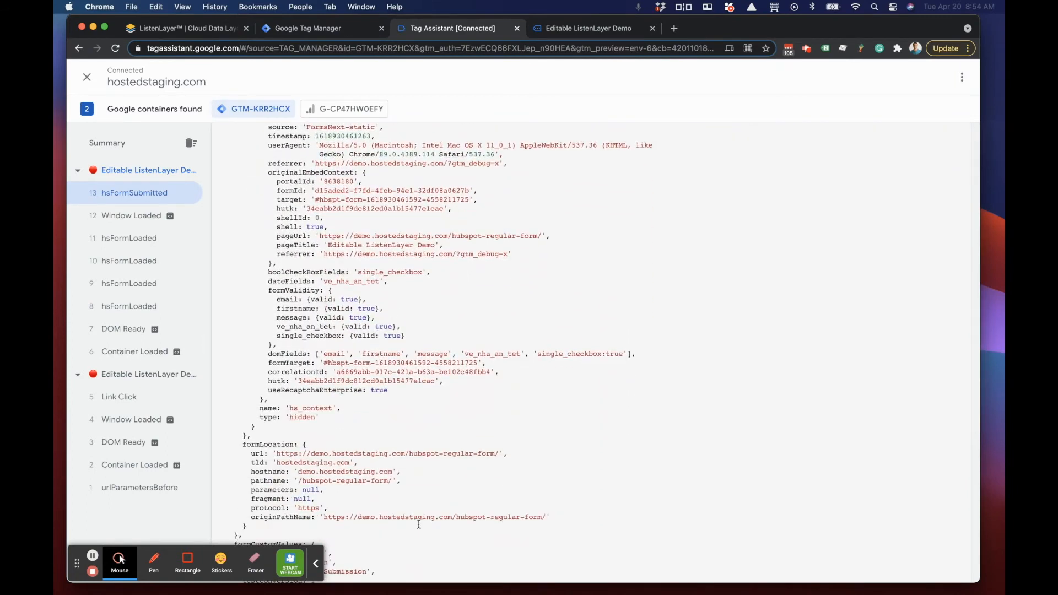
pyautogui.scroll(-8, 419, 524)
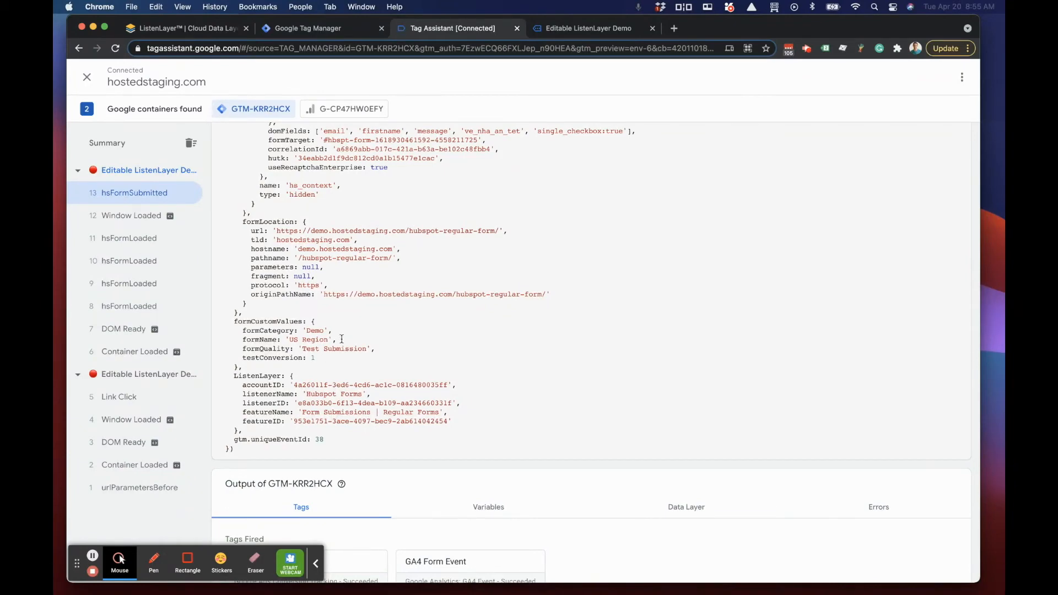
pyautogui.scroll(10, 339, 338)
pyautogui.scroll(5, 339, 339)
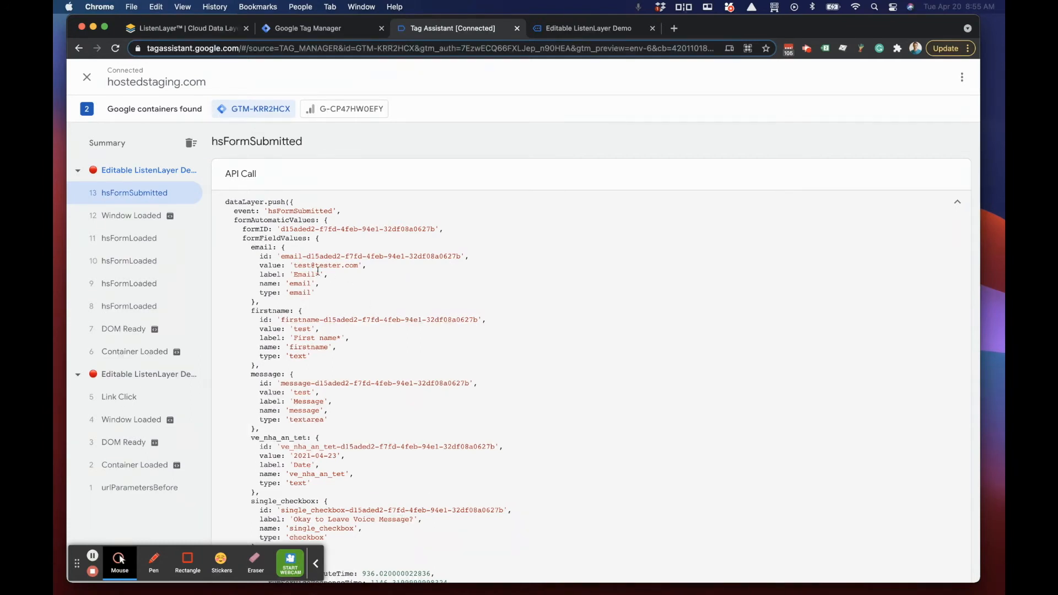
pyautogui.scroll(-3, 316, 271)
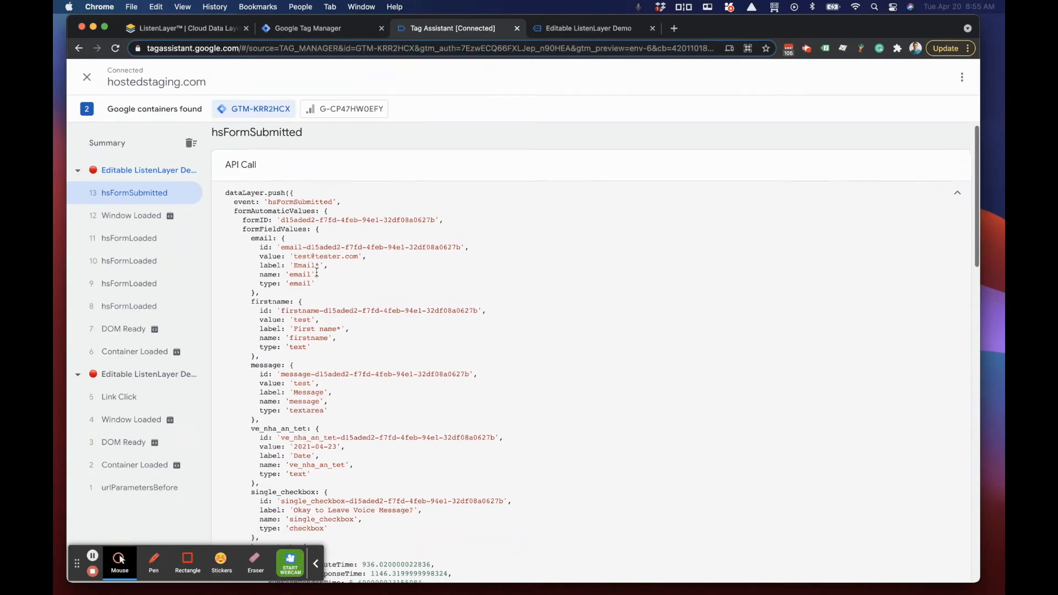
pyautogui.scroll(3, 837, 191)
# Step: Collapse the API call details and review the data layer values recorded after the hsFormSubmitted message
pyautogui.click(945, 201)
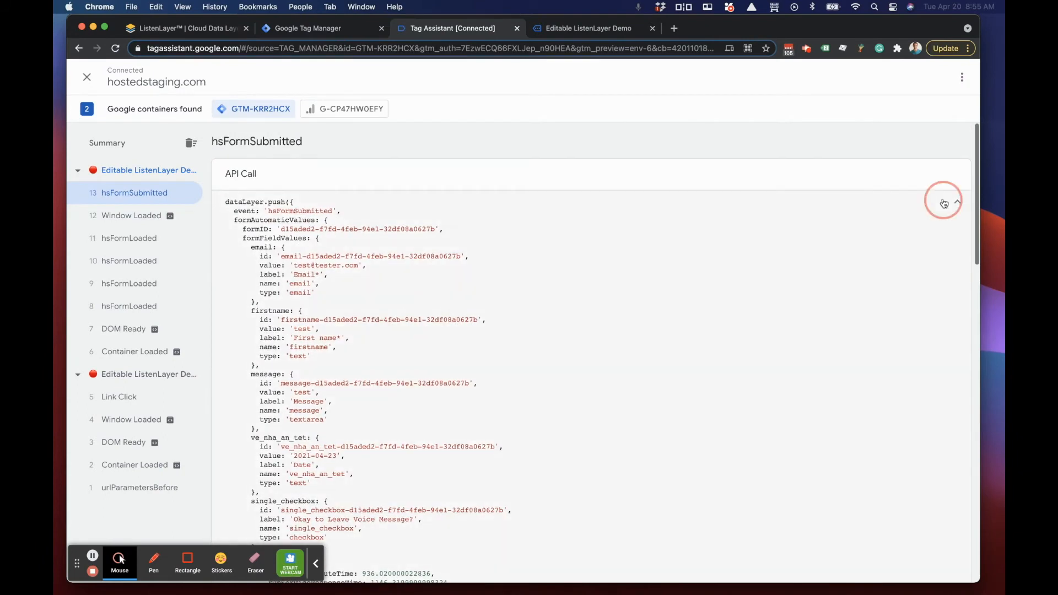
pyautogui.click(697, 266)
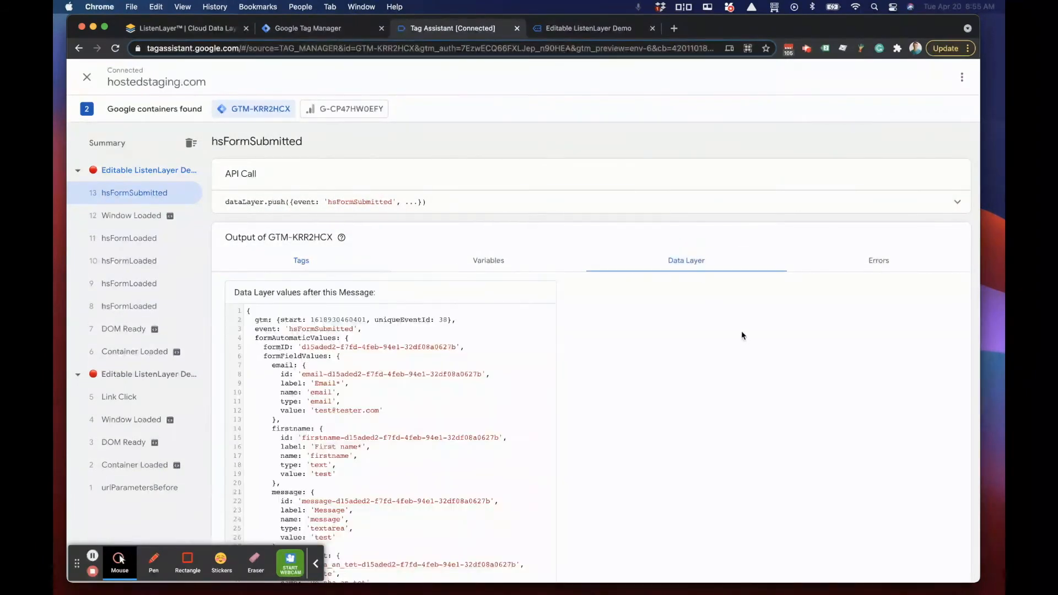
pyautogui.scroll(-3, 731, 325)
pyautogui.scroll(-10, 733, 331)
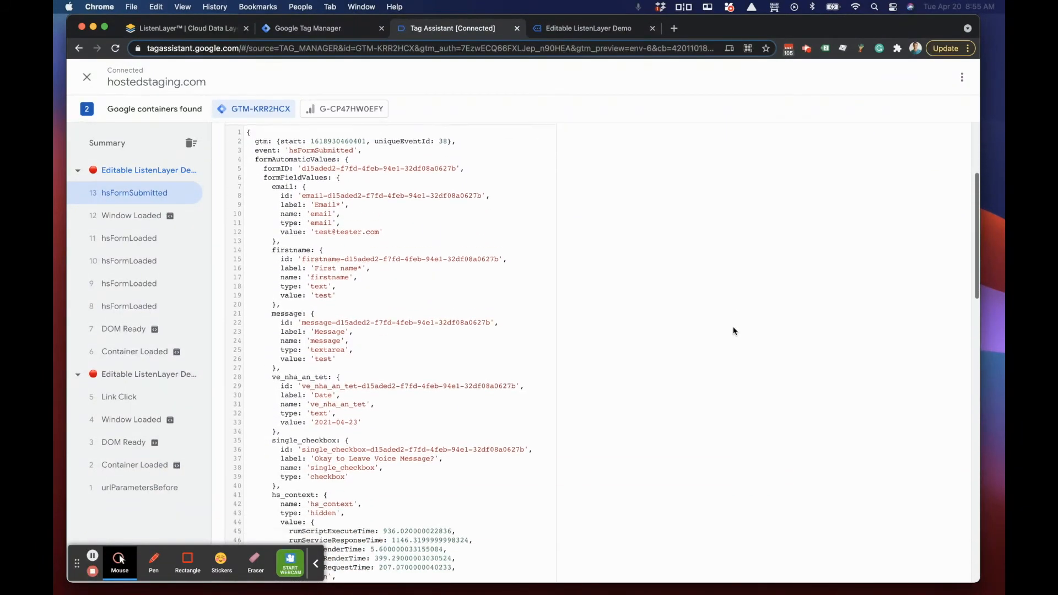
pyautogui.scroll(10, 733, 331)
pyautogui.scroll(4, 733, 331)
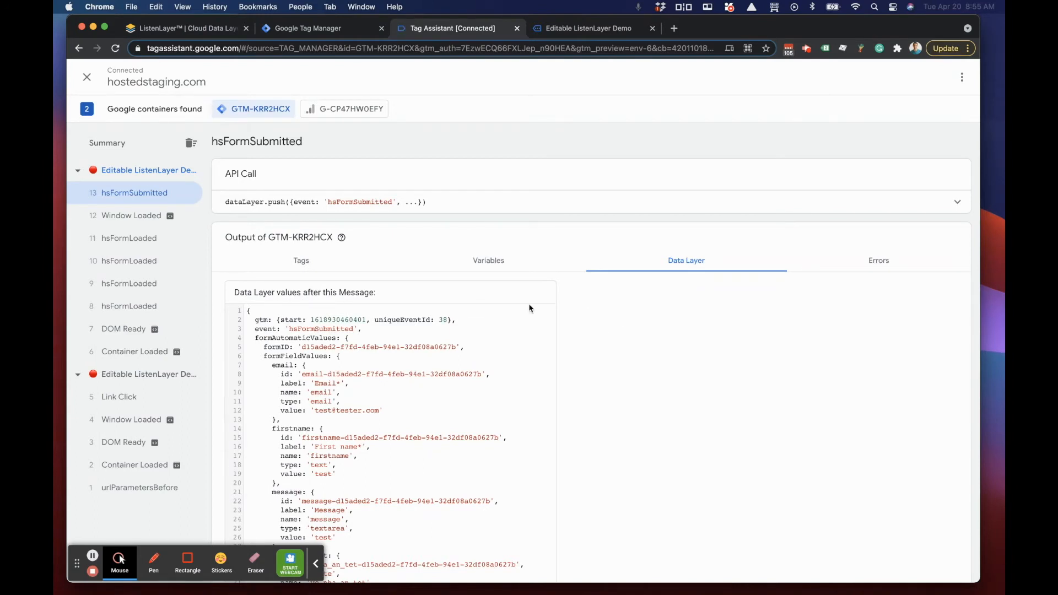
pyautogui.moveTo(240, 298); pyautogui.dragTo(378, 298)
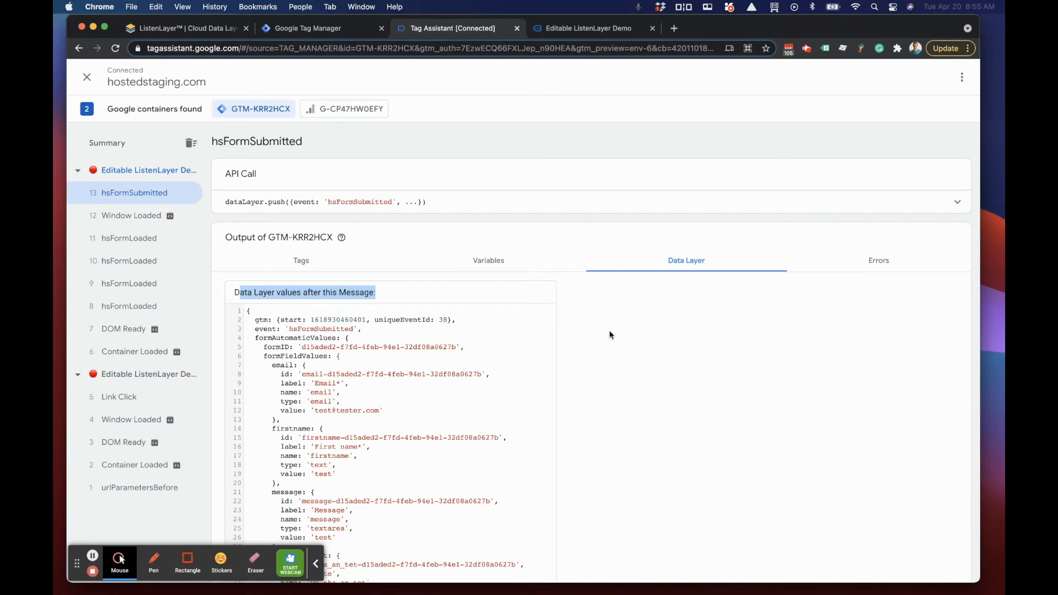
pyautogui.click(629, 320)
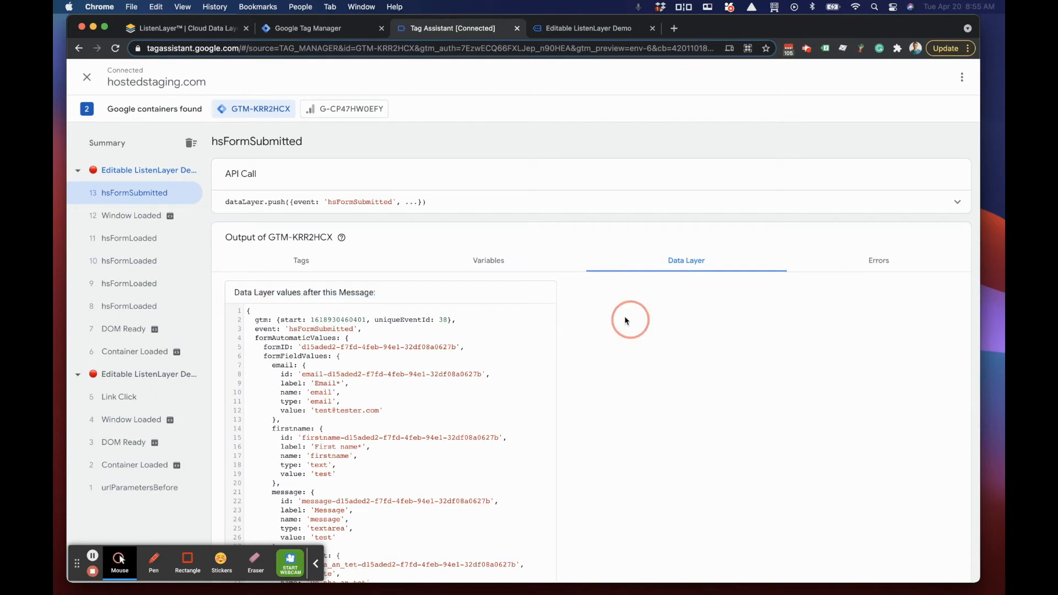
# Step: Look through the variables reported for the hsFormSubmitted event for one that holds testConversion
pyautogui.click(476, 259)
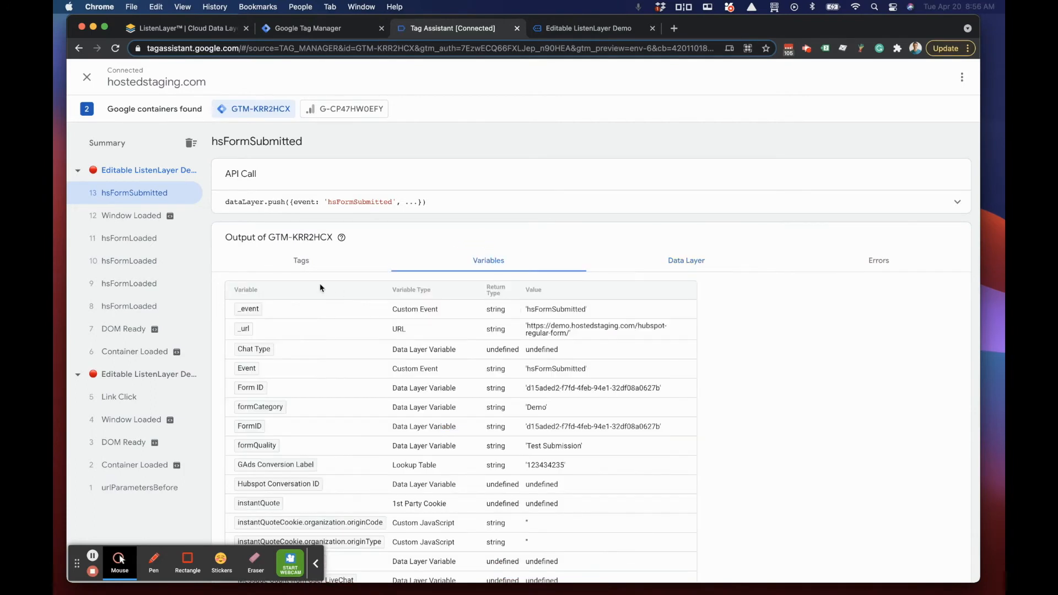
pyautogui.scroll(-5, 419, 377)
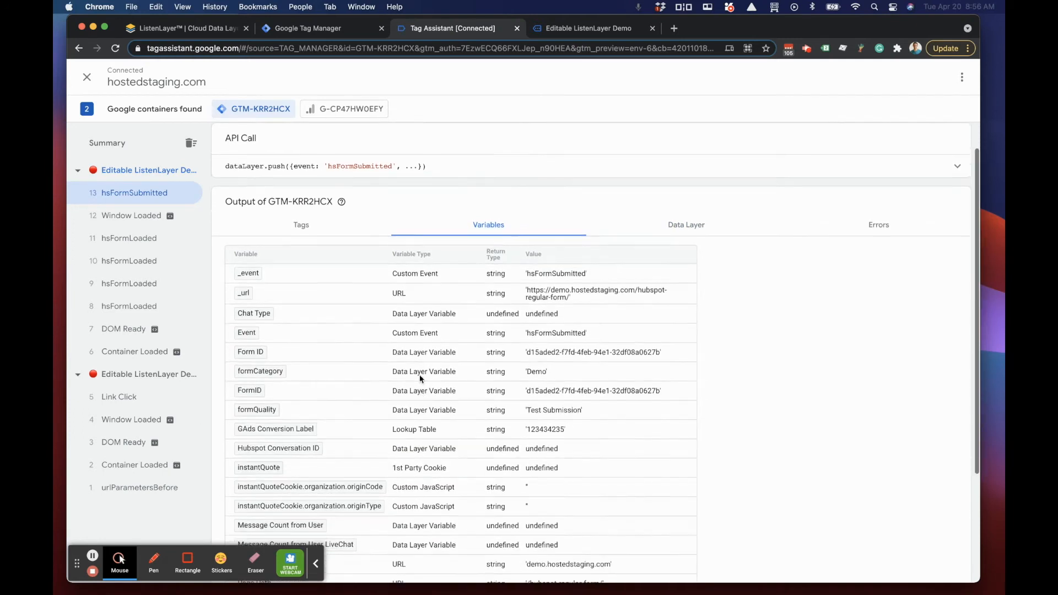
pyautogui.scroll(-1, 419, 377)
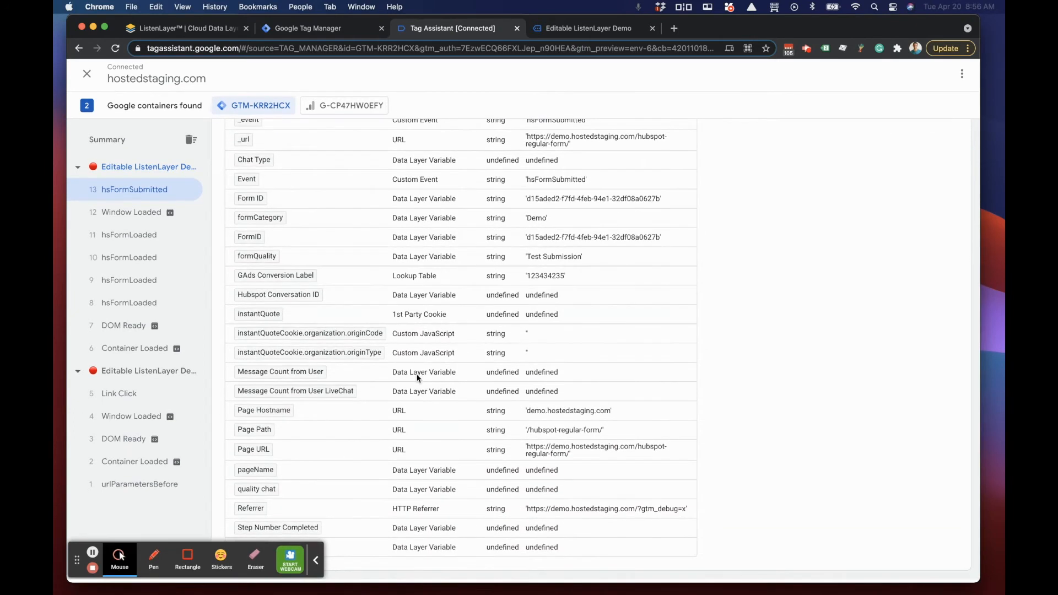
pyautogui.click(317, 563)
pyautogui.scroll(5, 415, 428)
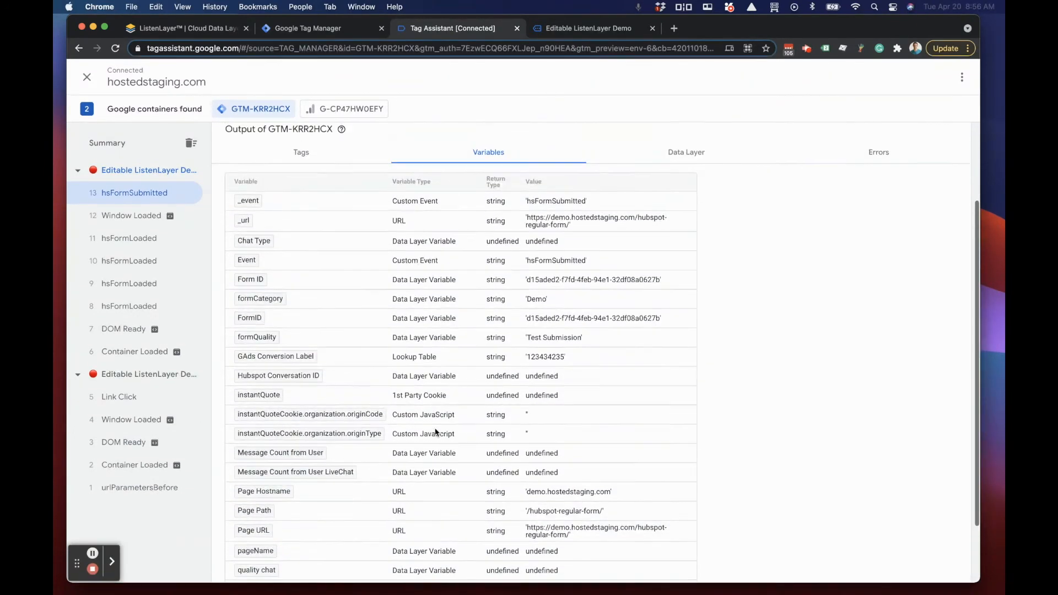
pyautogui.scroll(-5, 366, 475)
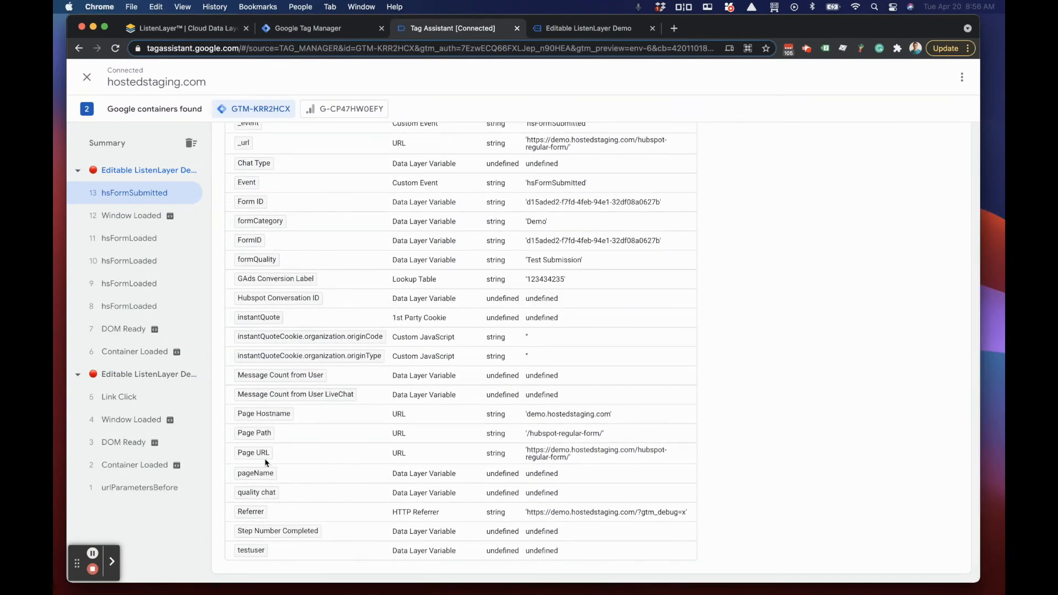
pyautogui.scroll(5, 302, 379)
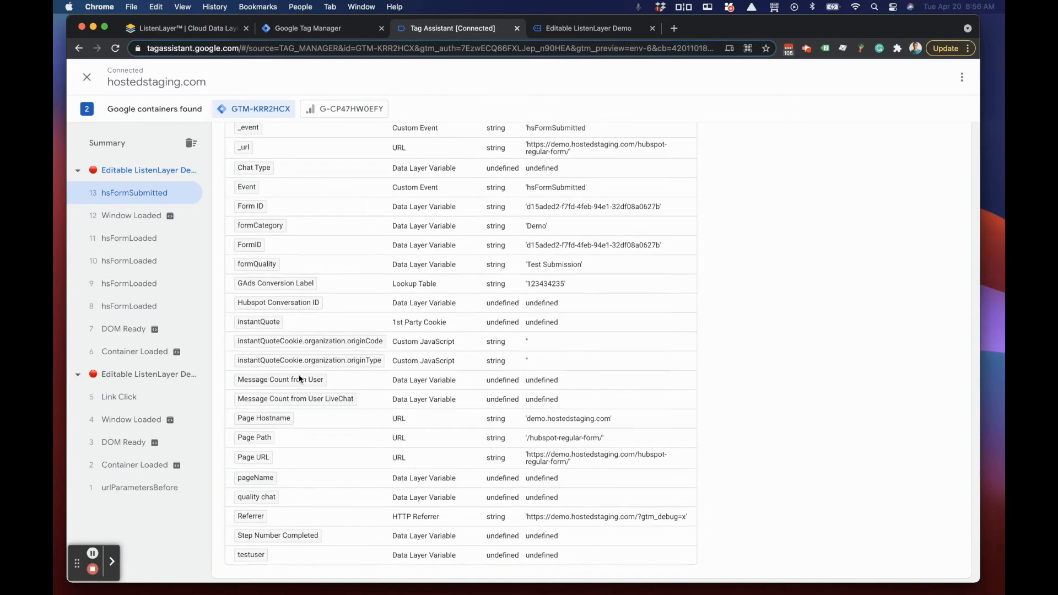
# Step: Locate testConversion under formCustomValues in the event's data layer values, and return to the event's variables list
pyautogui.click(687, 259)
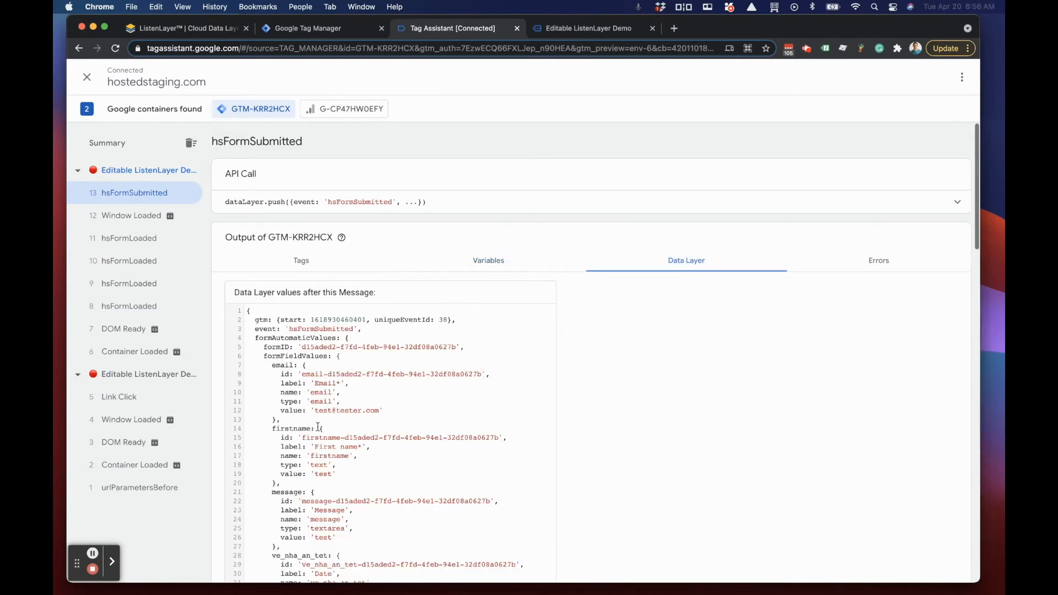
pyautogui.scroll(-10, 323, 413)
pyautogui.scroll(-15, 322, 412)
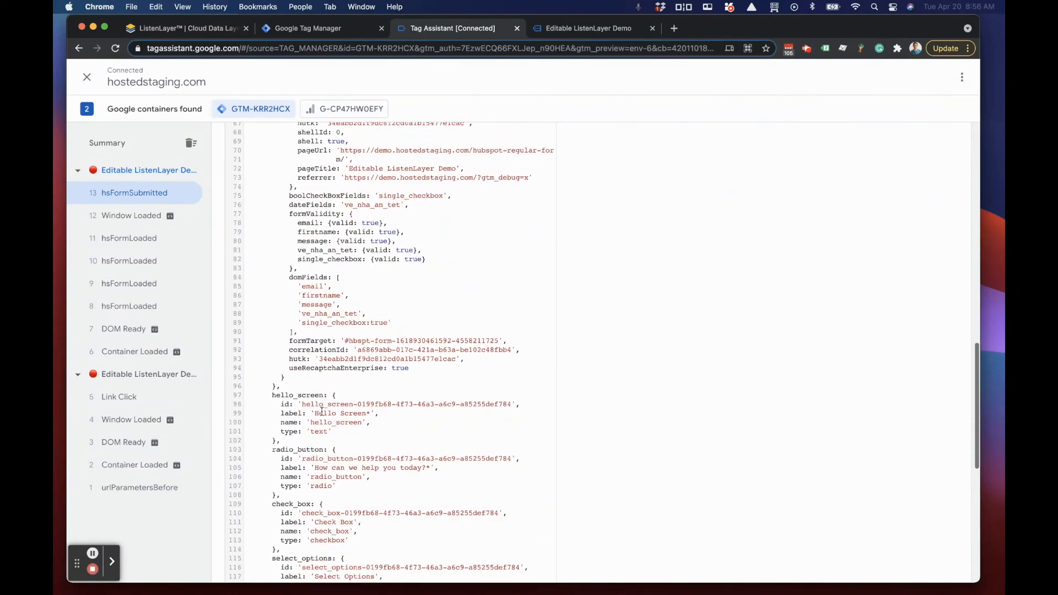
pyautogui.scroll(-7, 321, 411)
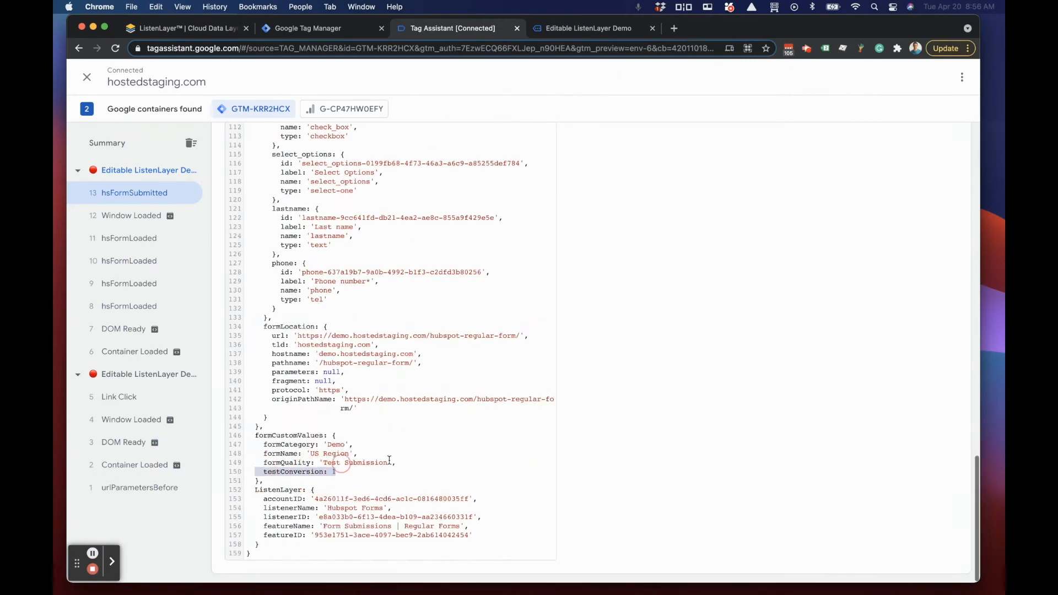
pyautogui.scroll(18, 352, 457)
pyautogui.scroll(5, 373, 436)
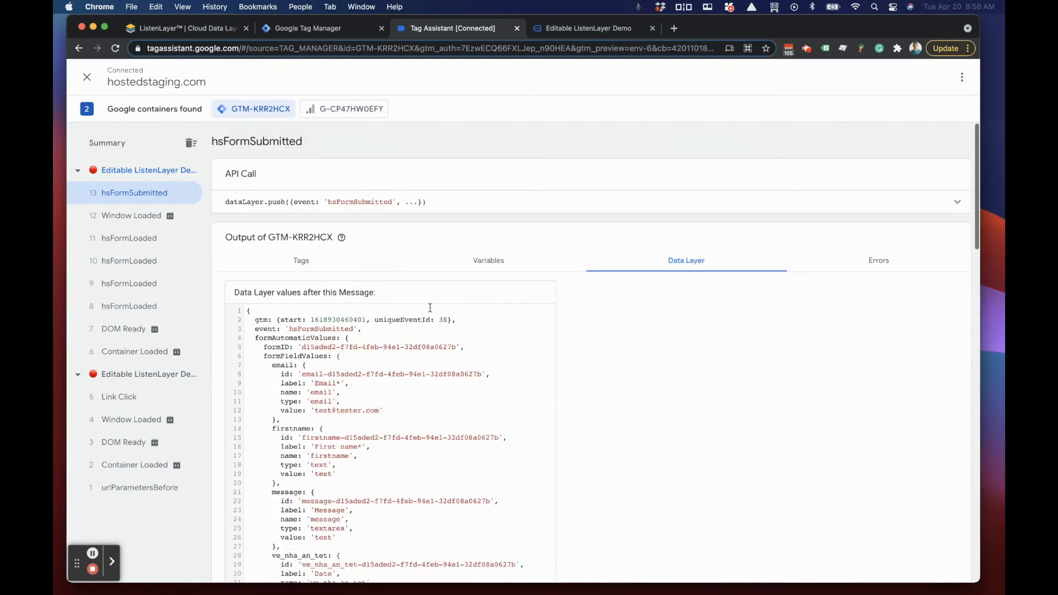
pyautogui.click(485, 260)
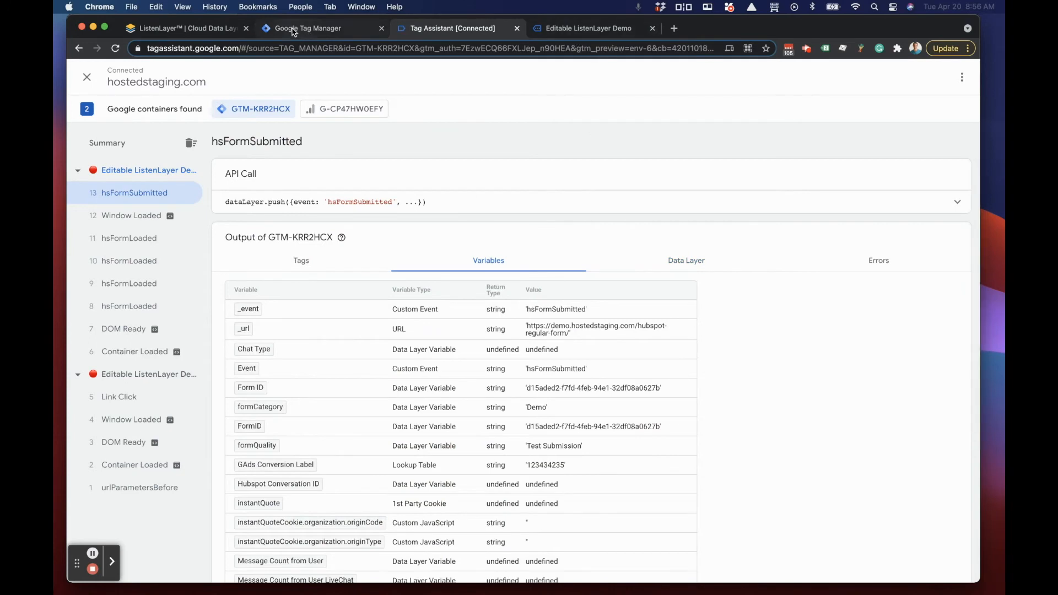
# Step: Switch to Google Tag Manager and start a new user-defined variable of type Data Layer Variable
pyautogui.click(295, 29)
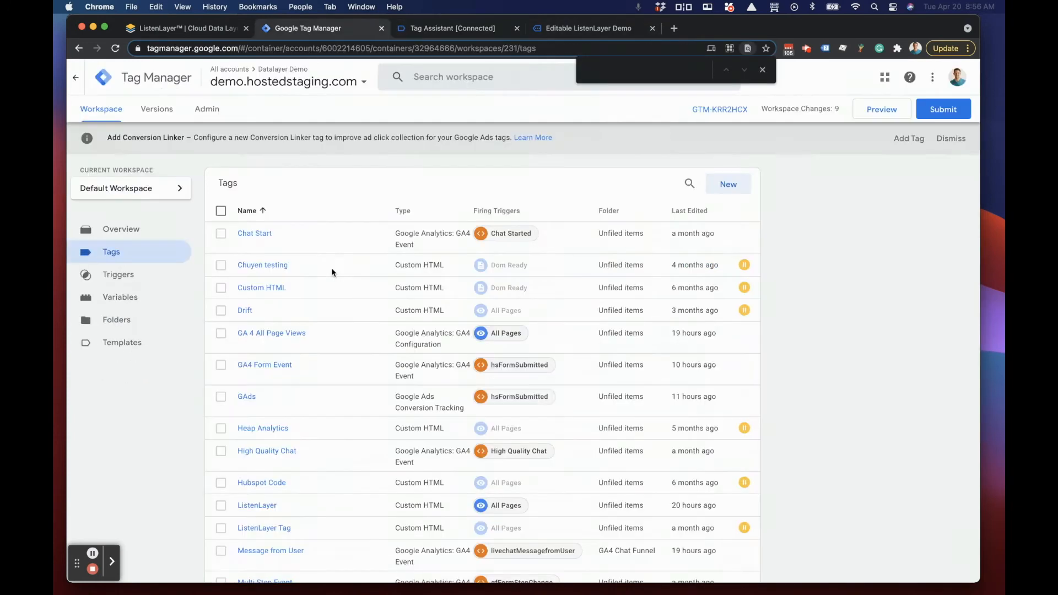
pyautogui.click(112, 298)
pyautogui.click(763, 69)
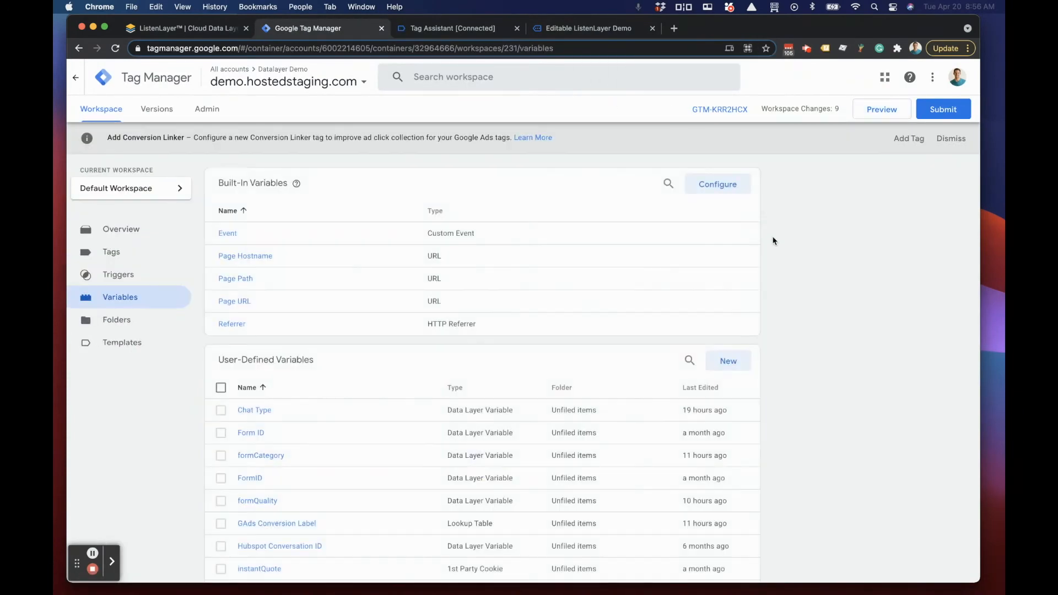
pyautogui.click(716, 364)
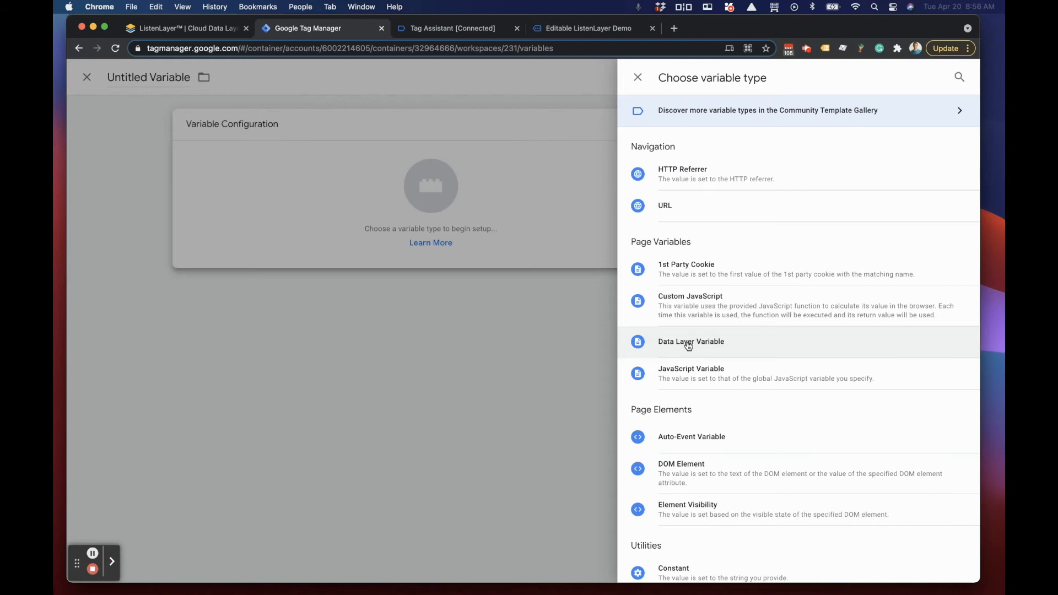
pyautogui.click(689, 343)
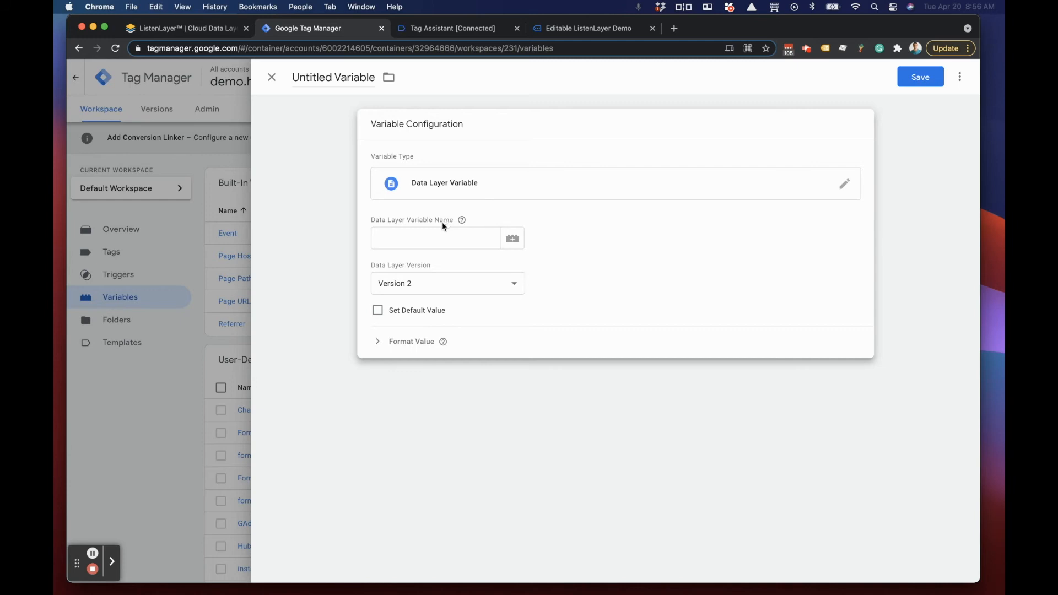
# Step: Switch to the demo Hubspot form page, show the developer tools console, and enlarge it
pyautogui.click(561, 31)
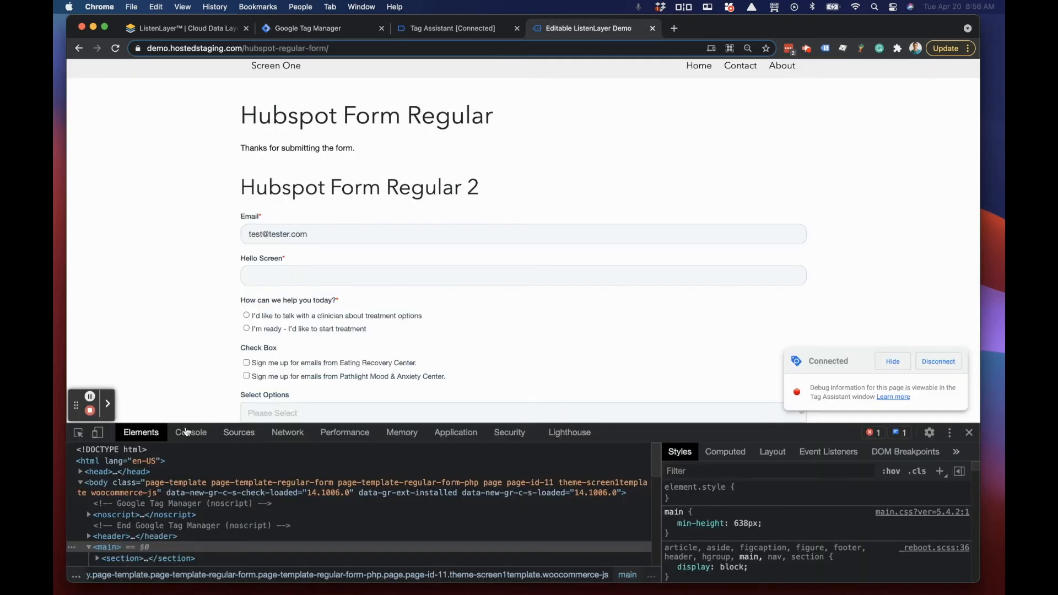
pyautogui.click(190, 432)
pyautogui.moveTo(628, 297); pyautogui.dragTo(606, 224)
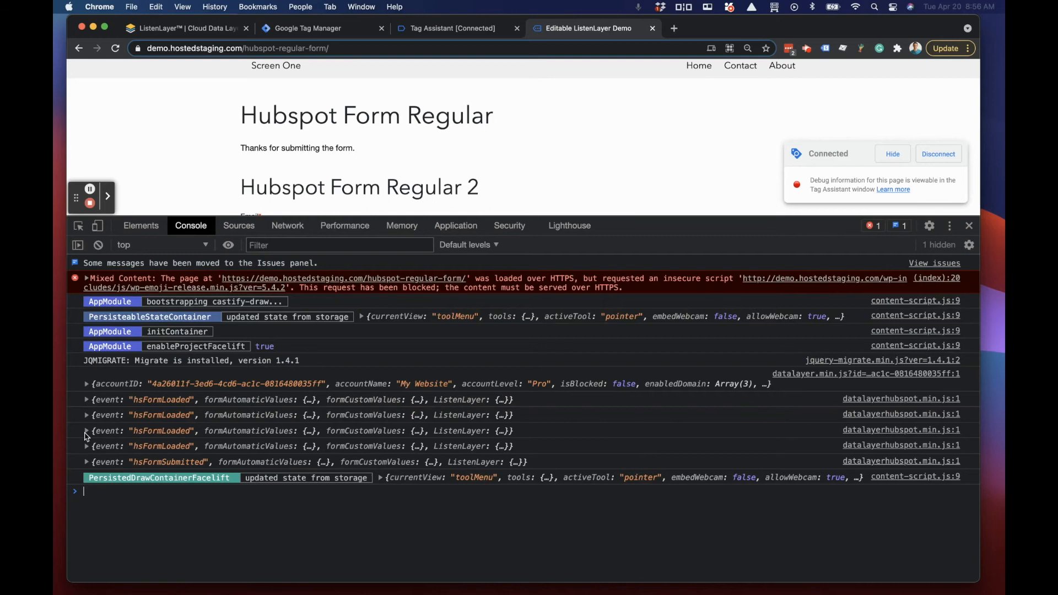
# Step: Expand formCustomValues in the logged hsFormSubmitted event, copy the property path of testConversion, and leave the demo page
pyautogui.click(87, 463)
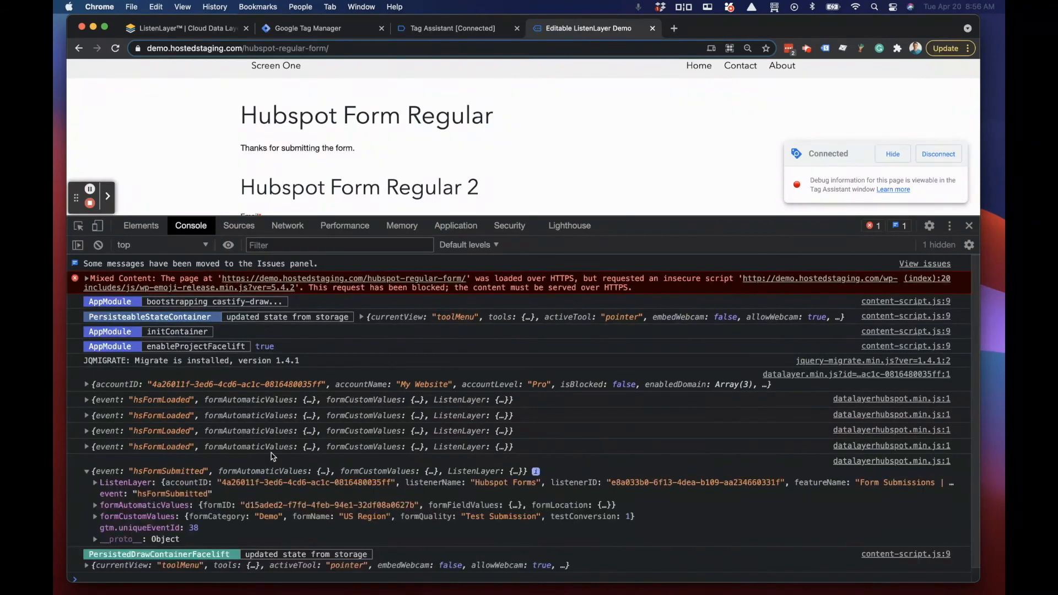
pyautogui.scroll(-1, 270, 456)
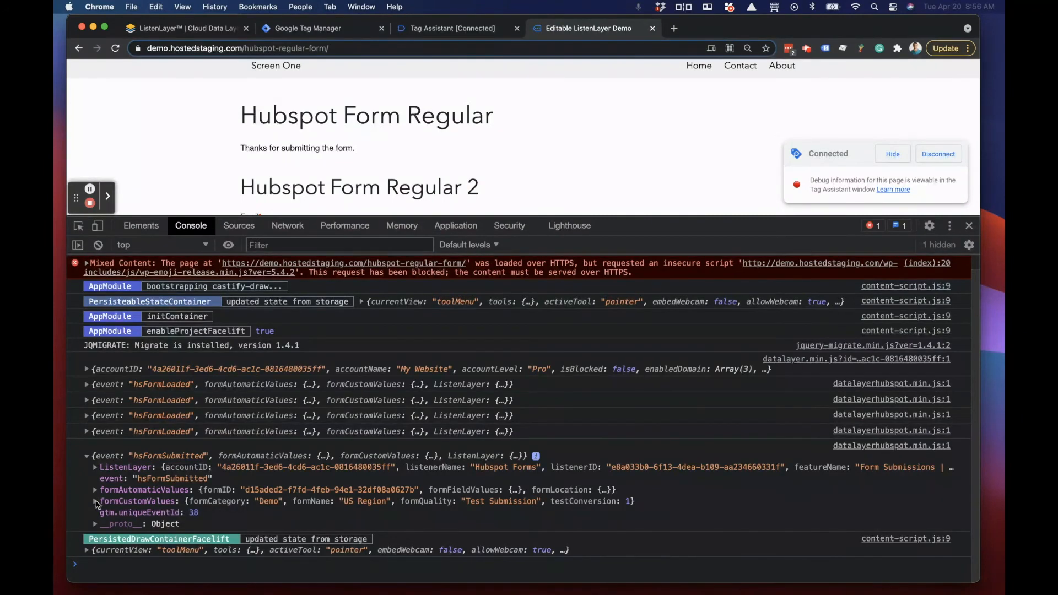
pyautogui.click(95, 501)
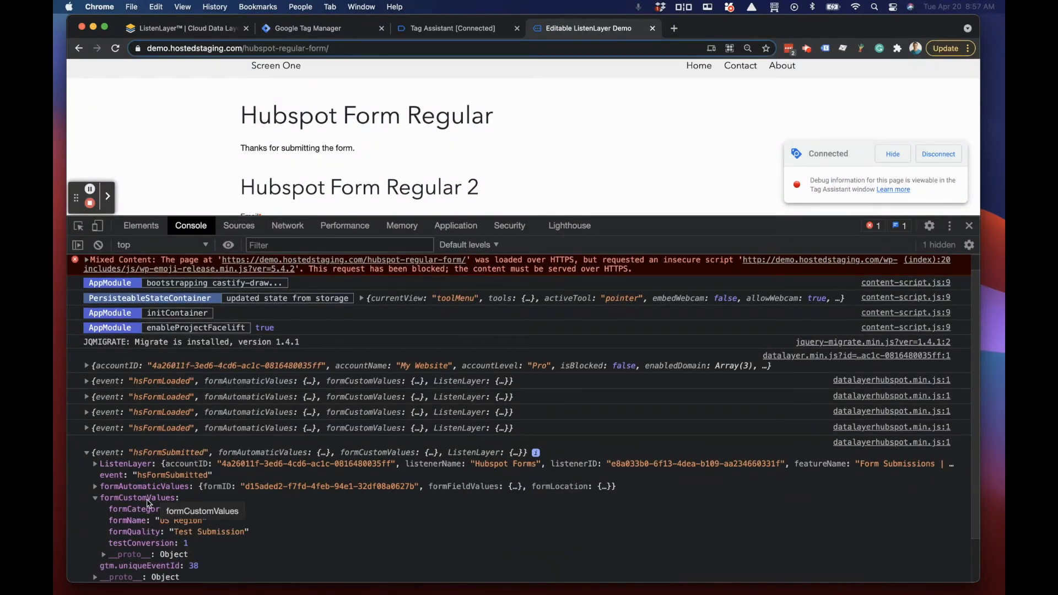
pyautogui.rightClick(142, 547)
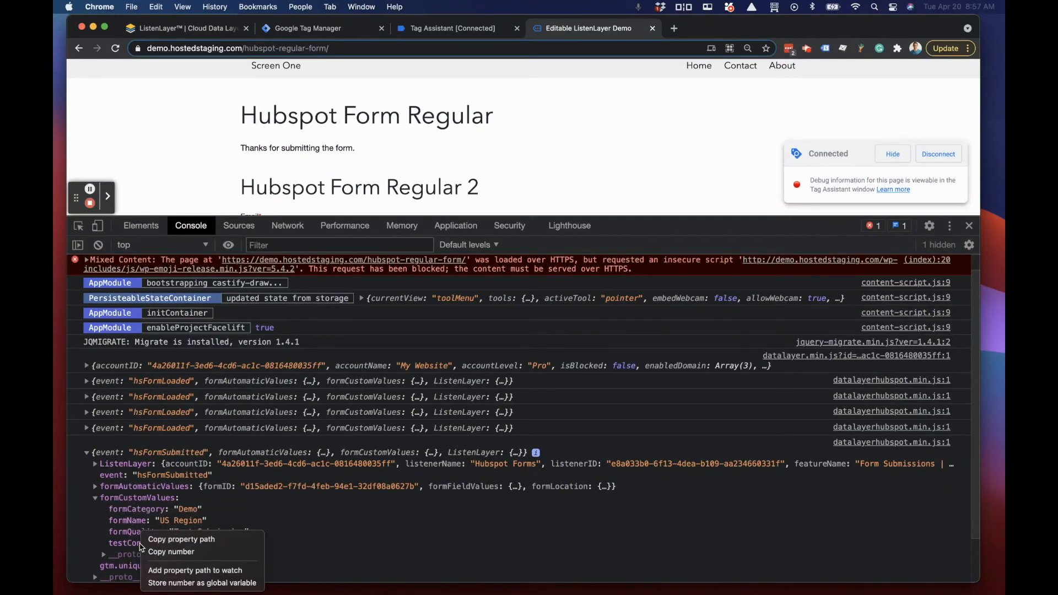
pyautogui.click(182, 540)
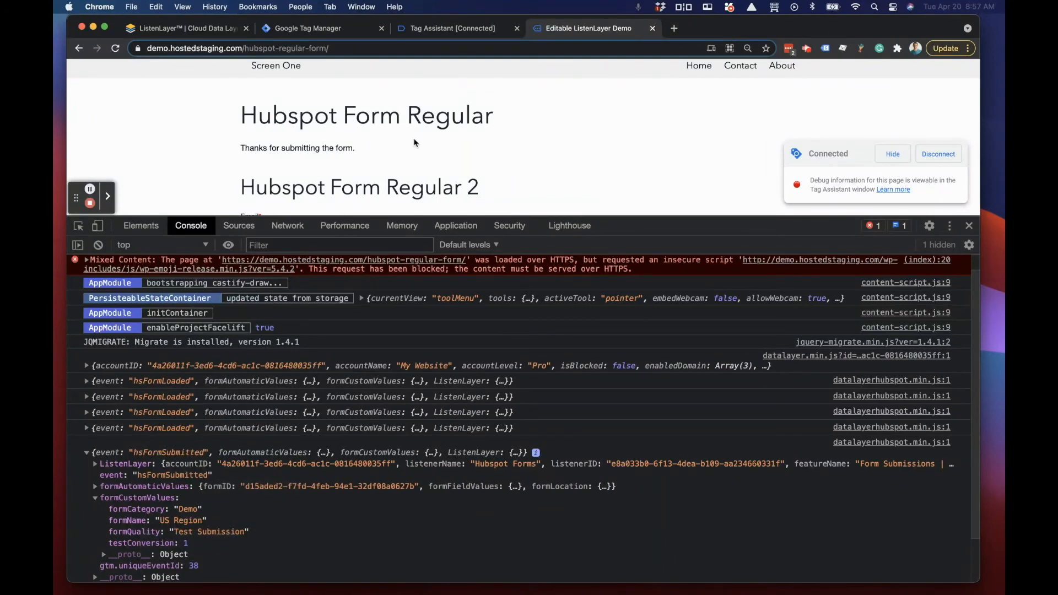
pyautogui.click(453, 30)
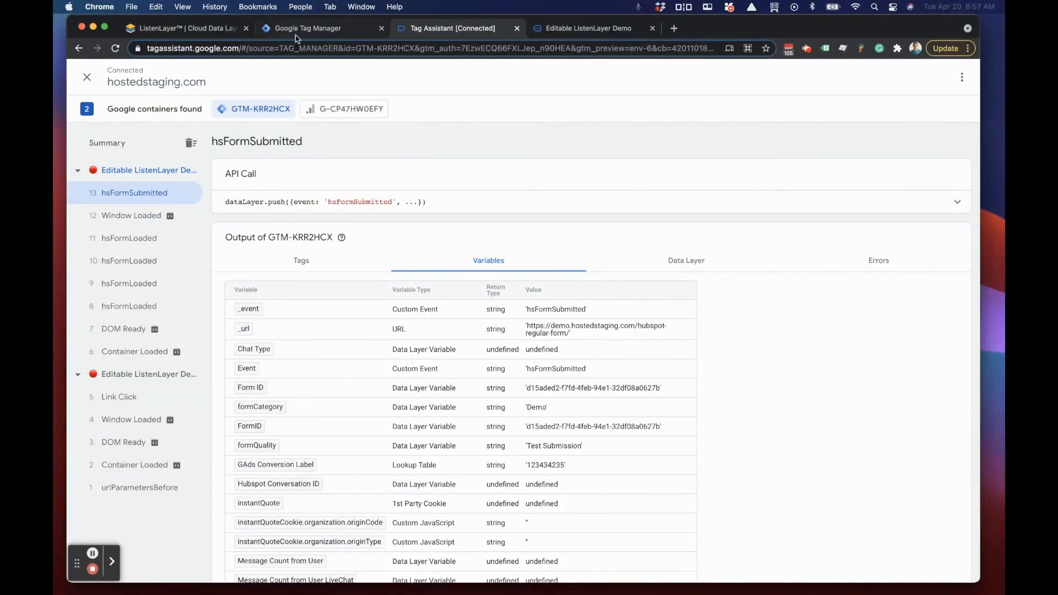
# Step: Switch to Google Tag Manager and set the new variable's Data Layer Variable Name to the copied path formCustomValues.testConversion
pyautogui.click(298, 30)
pyautogui.click(380, 238)
pyautogui.press('super+v')
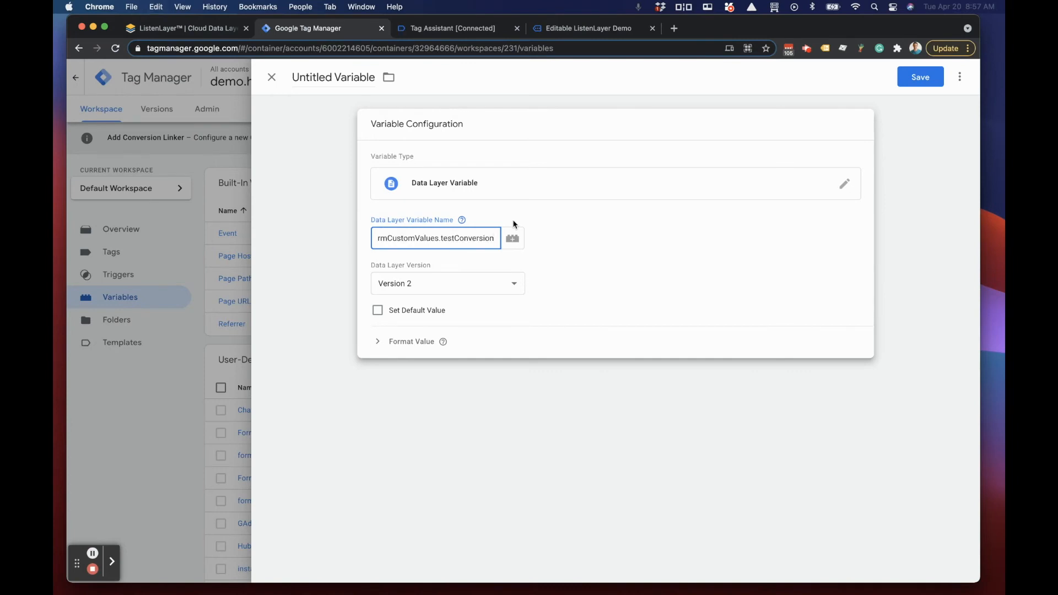
pyautogui.hscroll(-1, 464, 239)
pyautogui.click(765, 326)
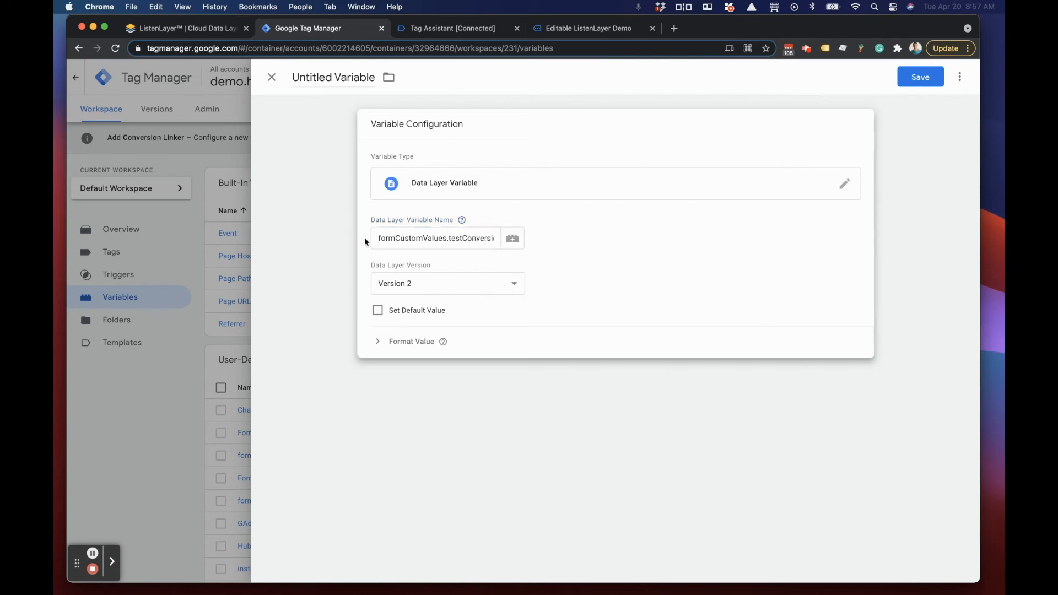
pyautogui.moveTo(379, 238); pyautogui.dragTo(505, 239)
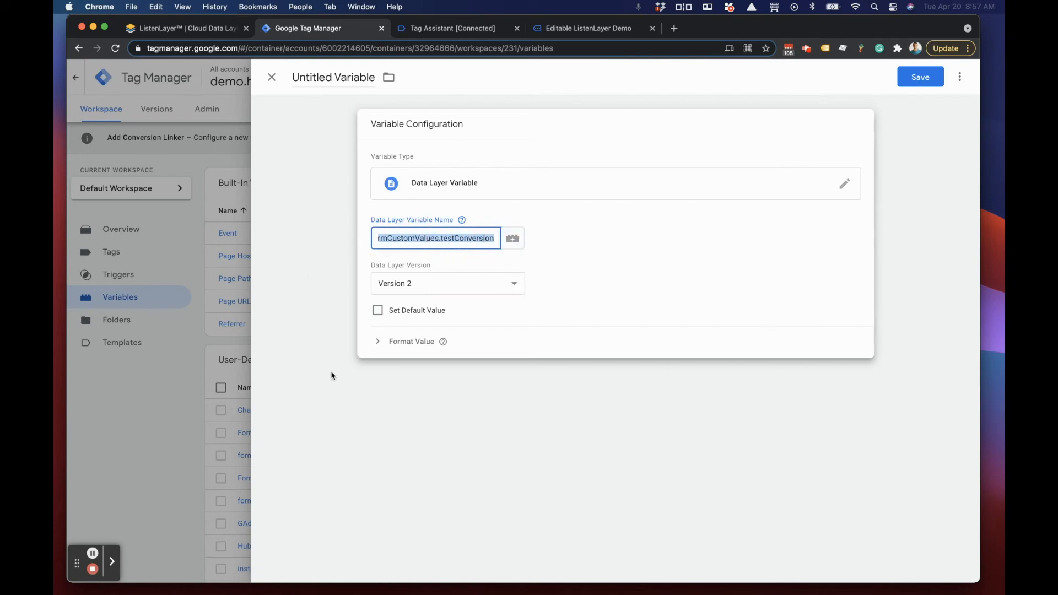
pyautogui.click(441, 238)
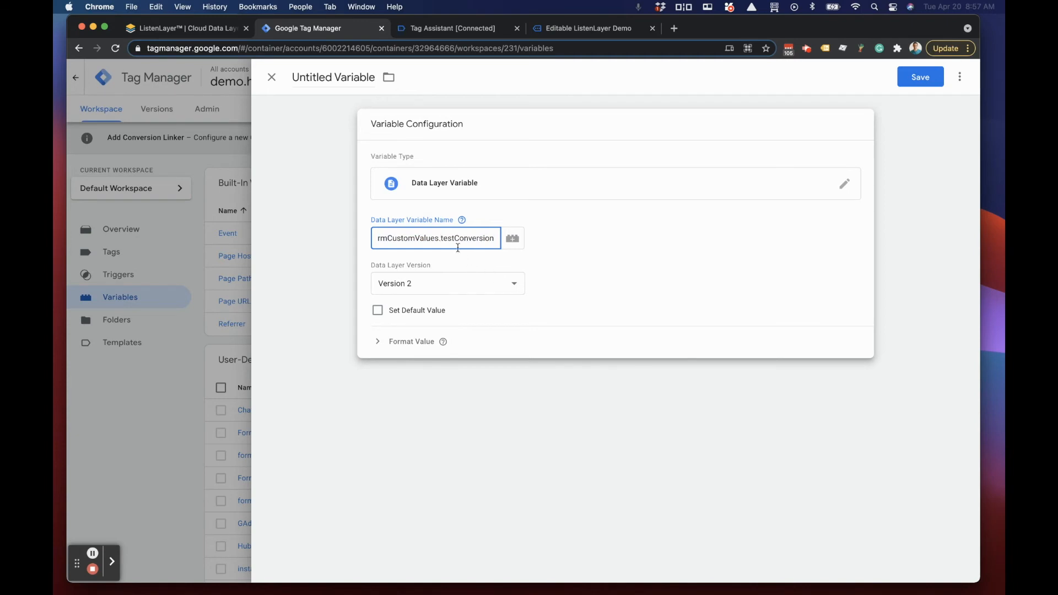
pyautogui.hscroll(-1, 418, 239)
# Step: Check formCustomValues of the logged hsFormSubmitted event on the demo page, collapse it, and return to Google Tag Manager
pyautogui.click(571, 33)
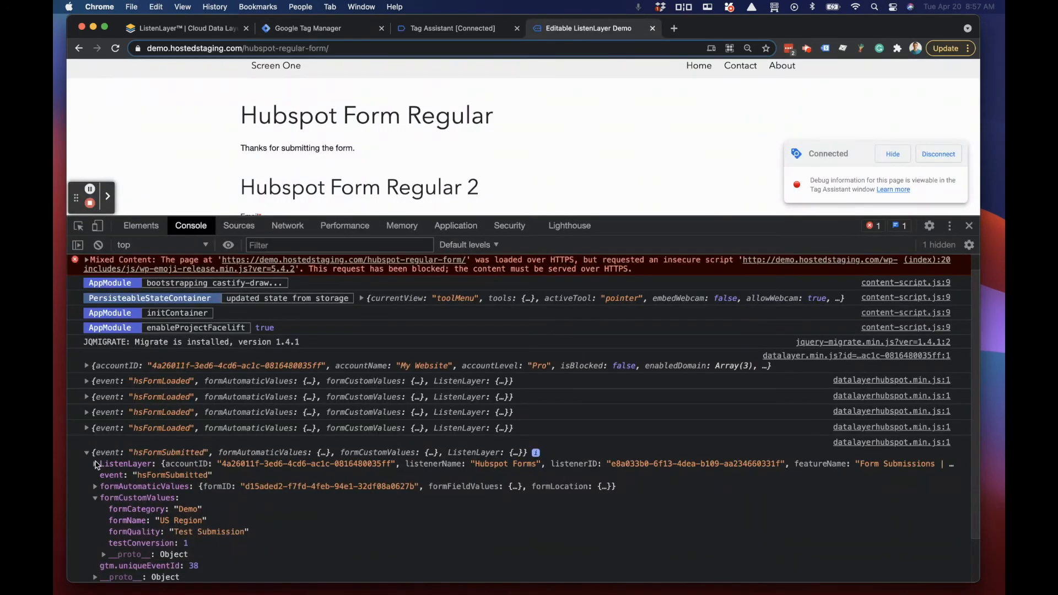
pyautogui.click(96, 499)
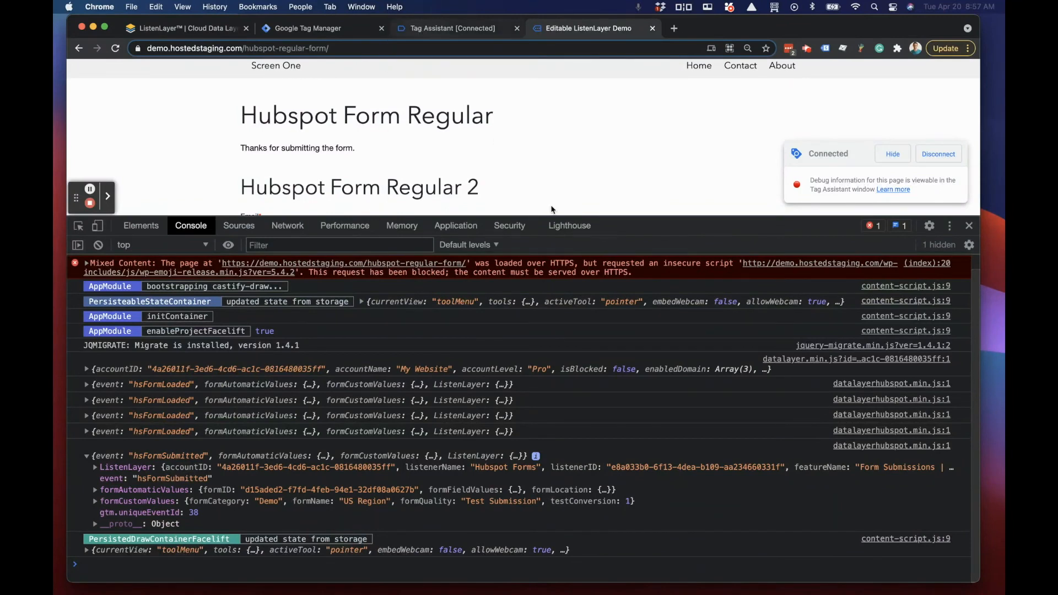
pyautogui.click(430, 31)
pyautogui.click(321, 31)
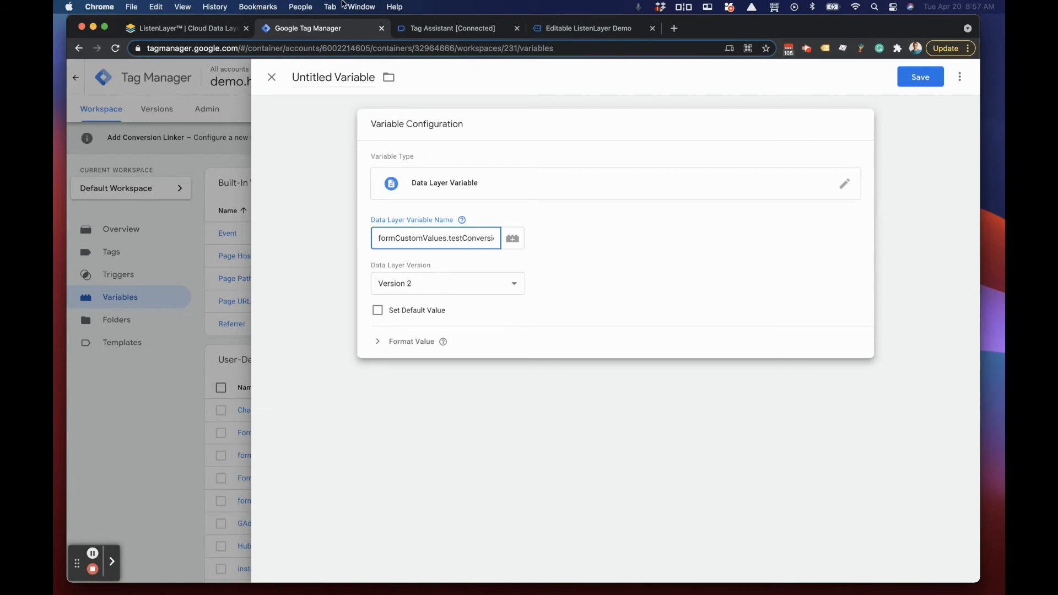
# Step: Copy testConversion from the data layer path, use it as the variable's title, and save the variable
pyautogui.doubleClick(450, 240)
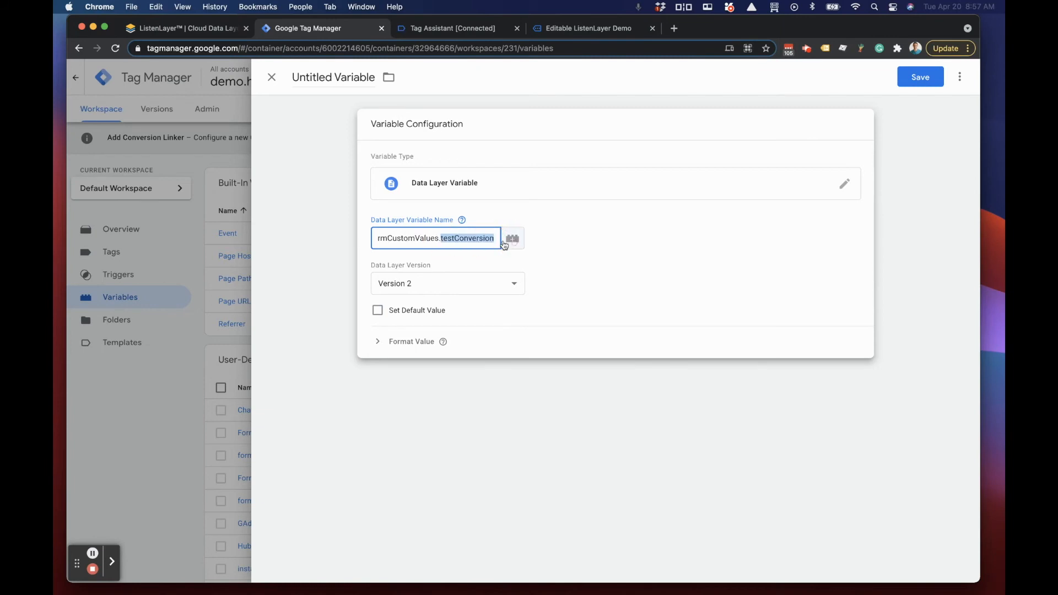
pyautogui.rightClick(481, 239)
pyautogui.click(499, 324)
pyautogui.click(351, 82)
pyautogui.press('super+a')
pyautogui.press('super+v')
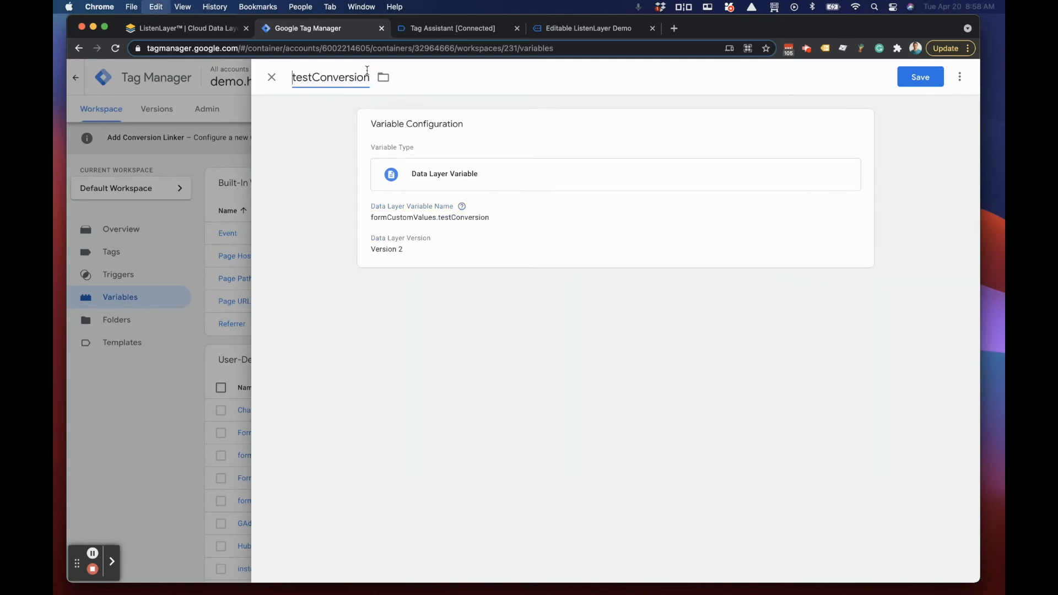
pyautogui.click(917, 82)
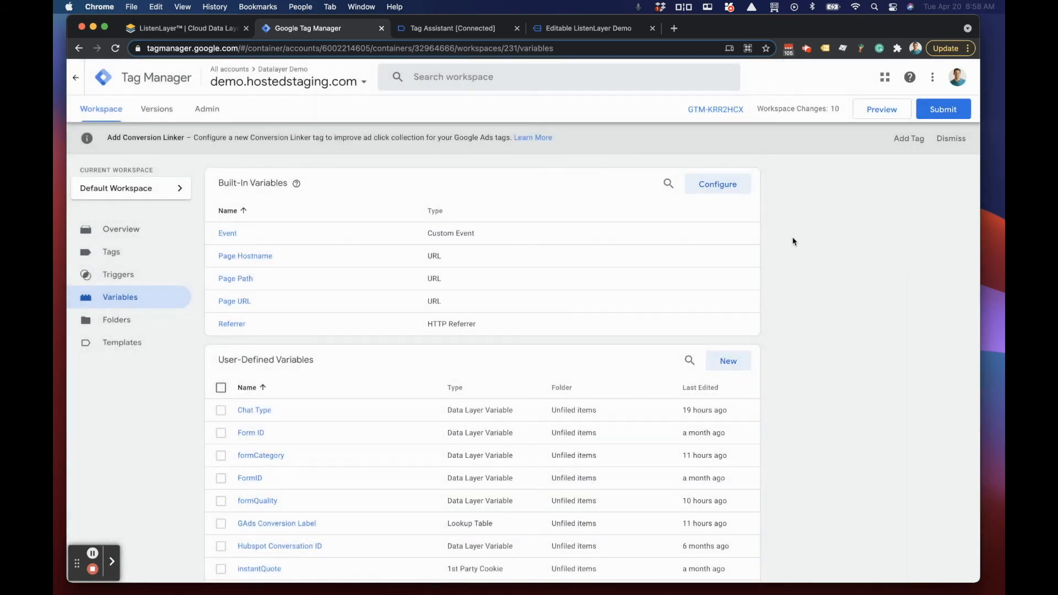
# Step: Preview the workspace and look through the hsFormSubmitted event's variables in Tag Assistant for testConversion
pyautogui.click(885, 107)
pyautogui.click(450, 26)
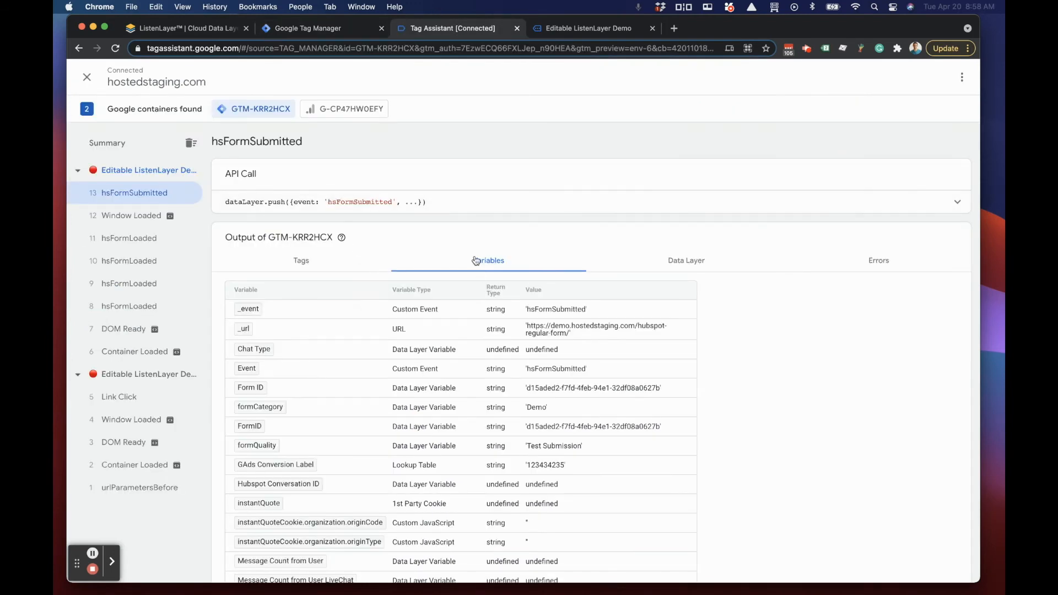
pyautogui.scroll(-5, 294, 347)
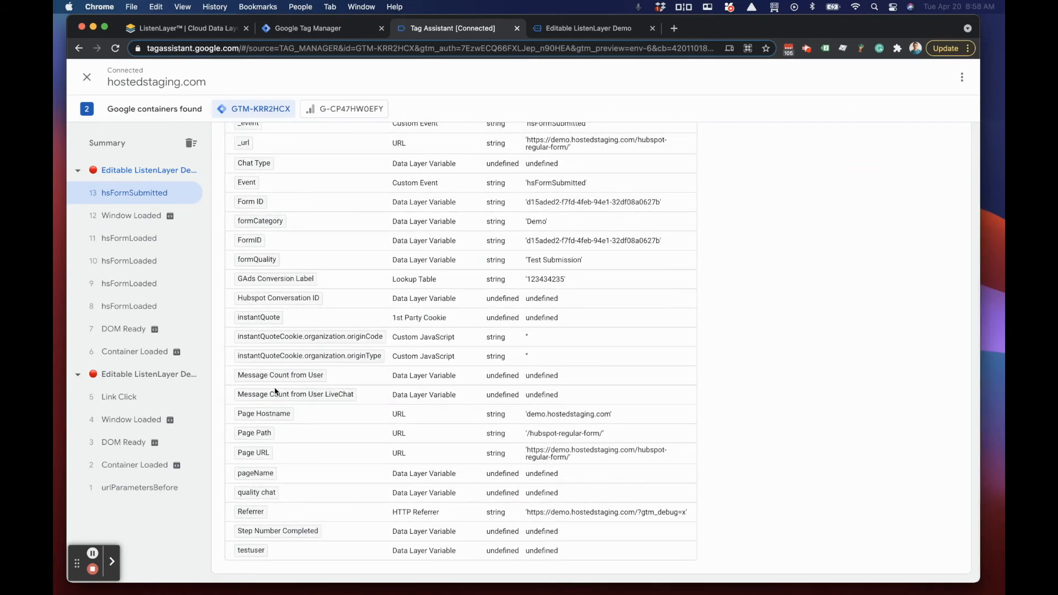
pyautogui.scroll(5, 544, 356)
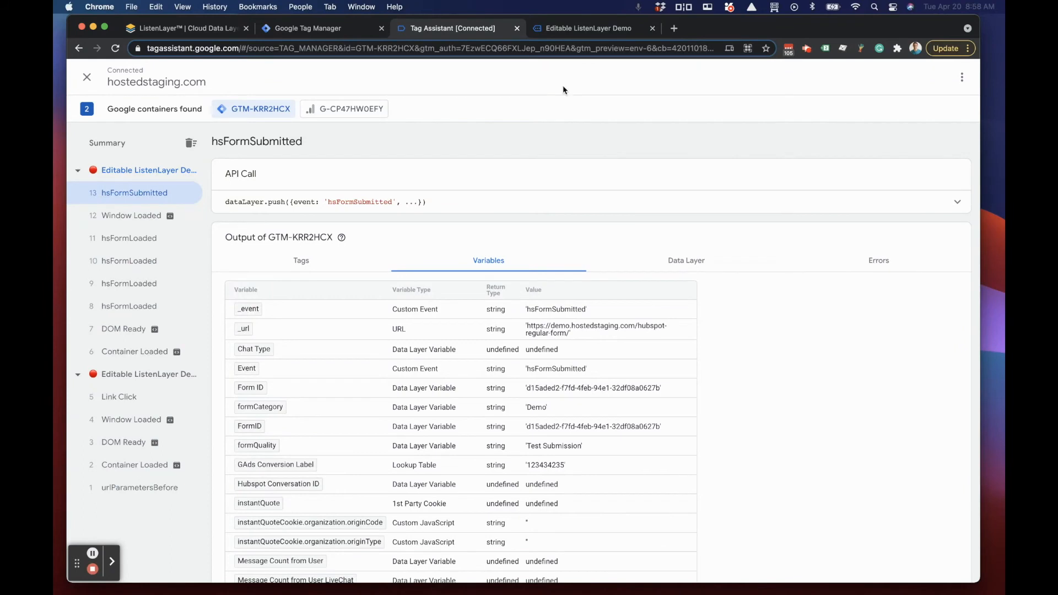
# Step: Back in Google Tag Manager, search the variables page for "test" and check the configuration of the testConversion variable
pyautogui.click(325, 33)
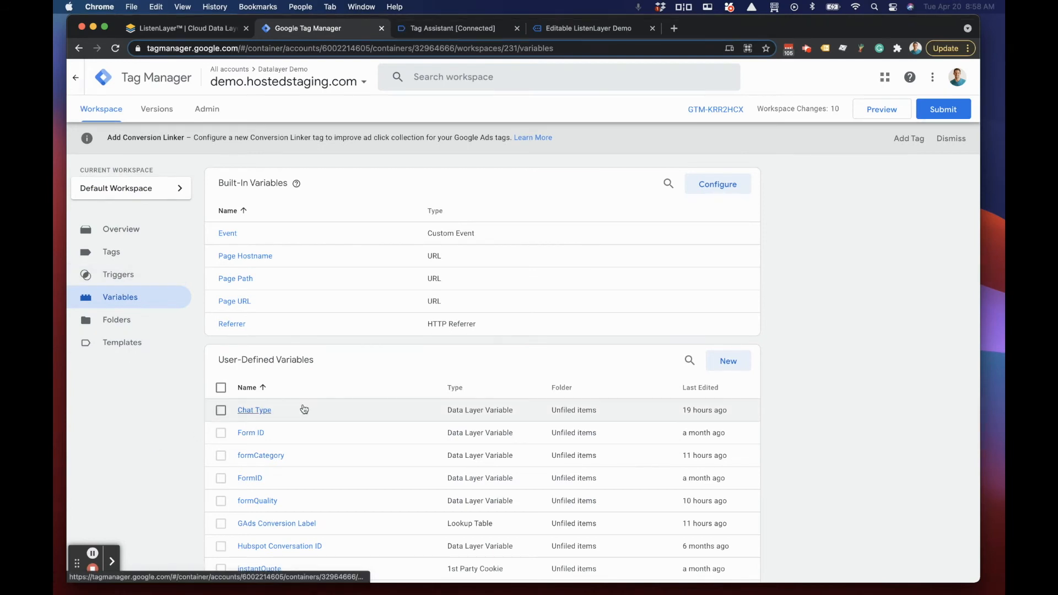
pyautogui.press('super+f')
pyautogui.write('test')
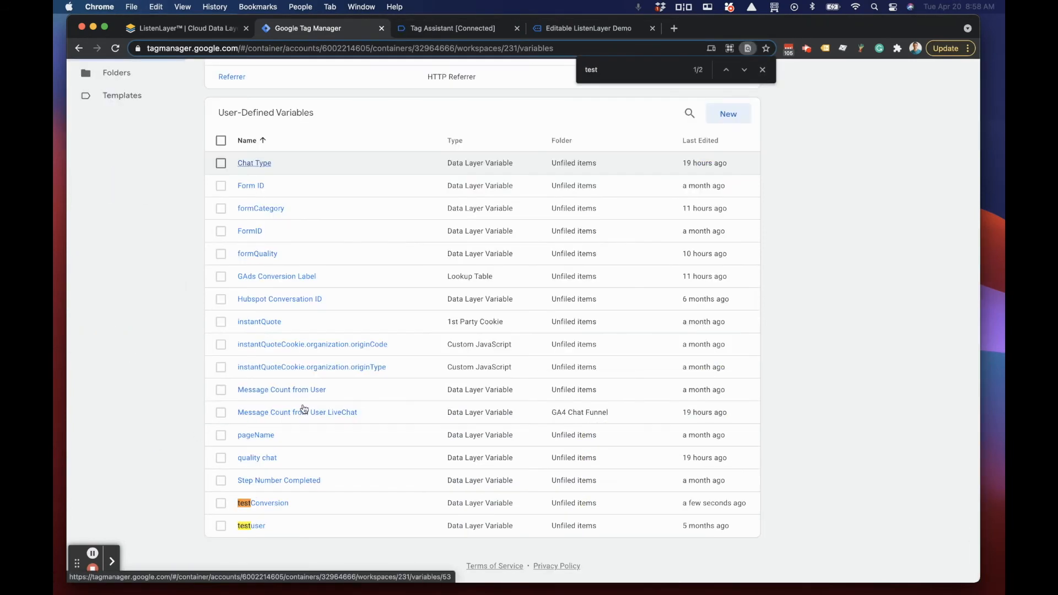
pyautogui.click(259, 504)
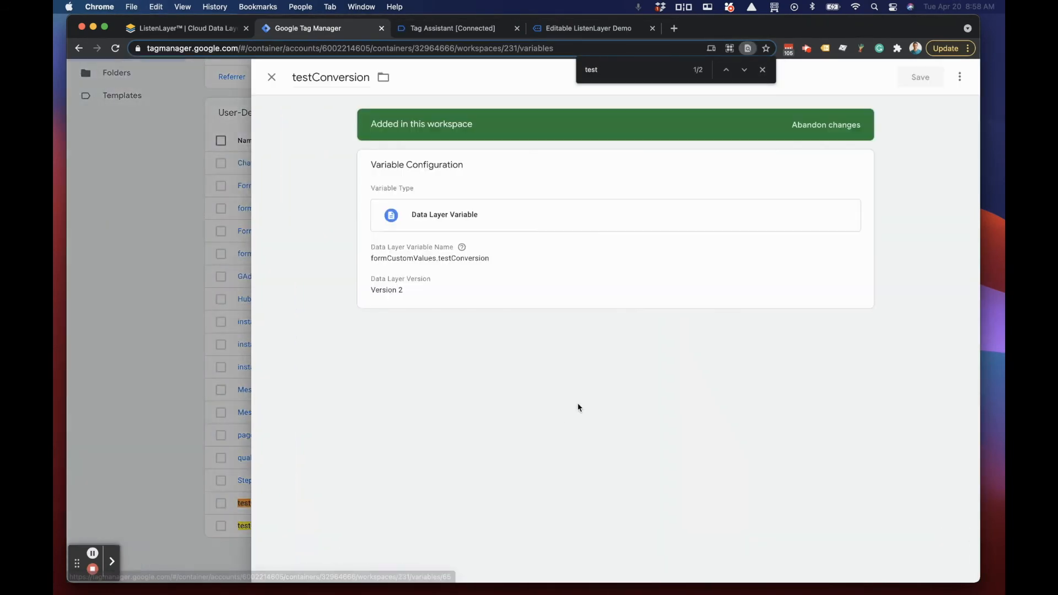
pyautogui.click(272, 78)
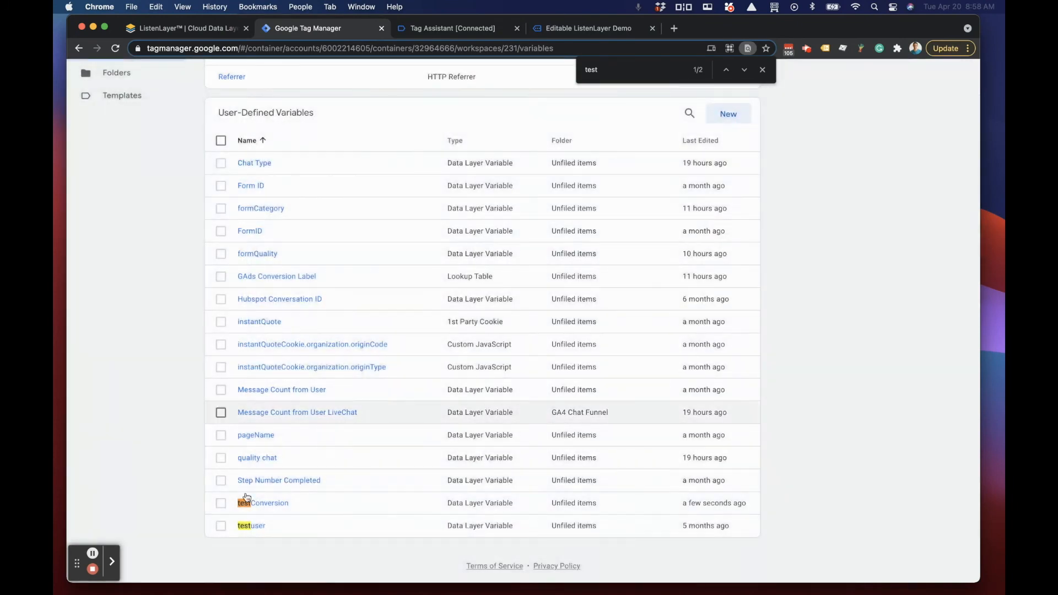
# Step: Go to the workspace's tags, search them for "test", and open Test Tag
pyautogui.scroll(5, 147, 409)
pyautogui.click(111, 253)
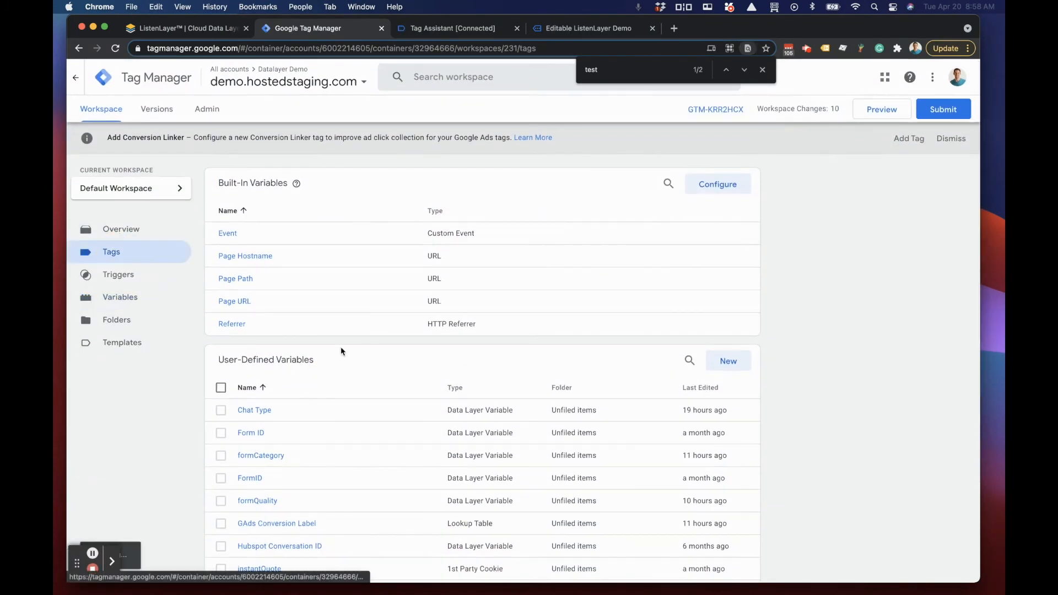
pyautogui.press('super+f')
pyautogui.write('test')
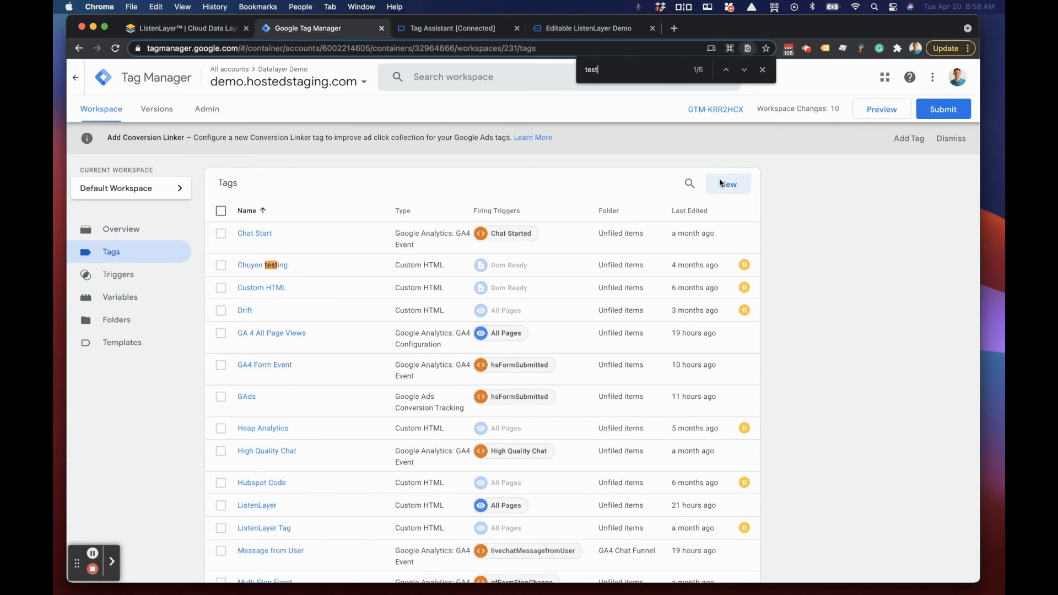
pyautogui.press('Return')
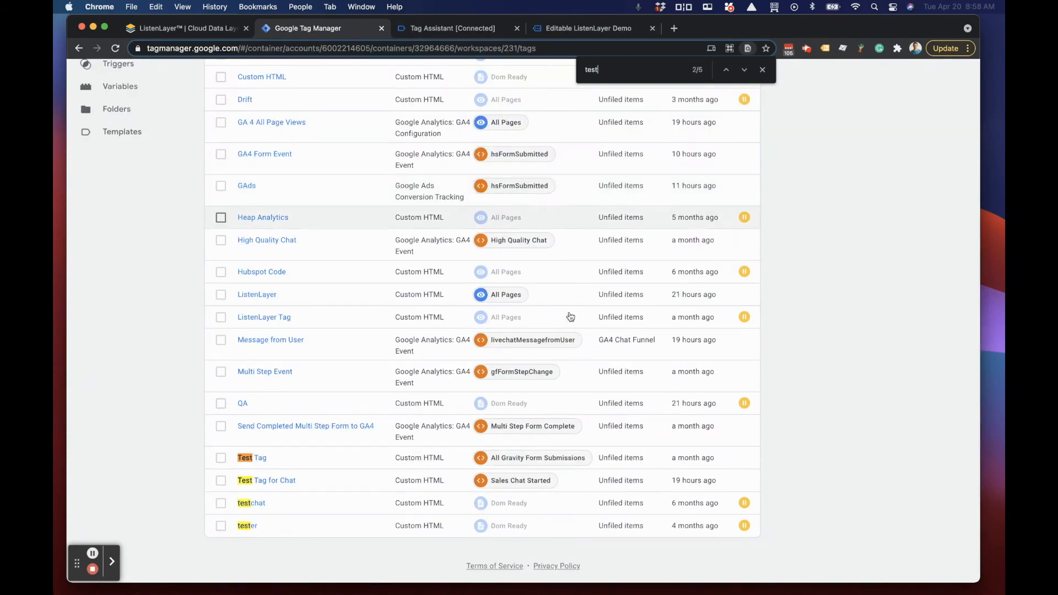
pyautogui.click(251, 458)
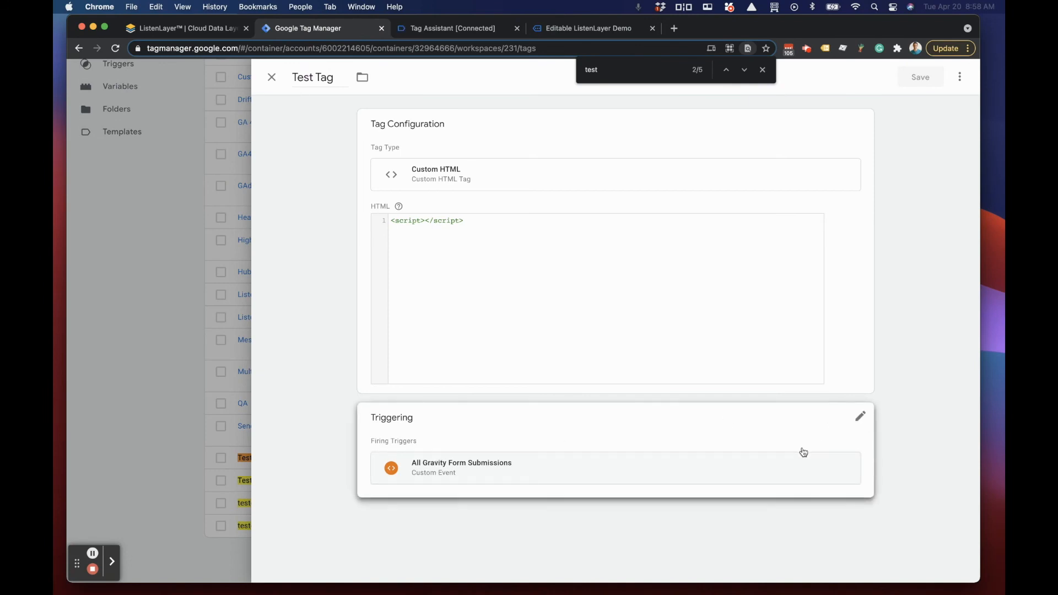
# Step: Replace Test Tag's All Gravity Form Submissions firing trigger with hsFormSubmitted
pyautogui.click(860, 421)
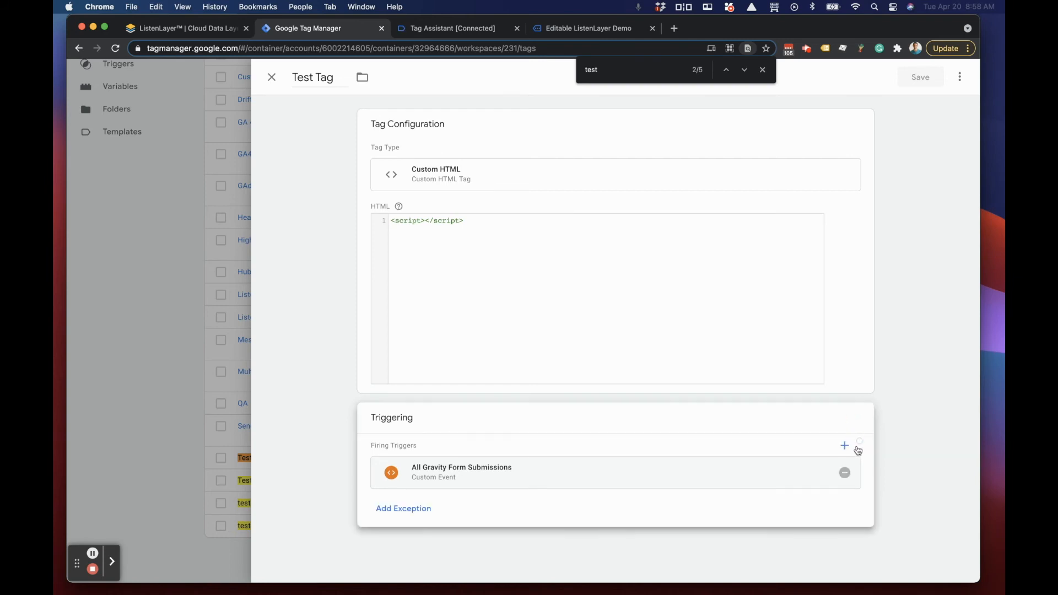
pyautogui.click(844, 474)
pyautogui.click(432, 463)
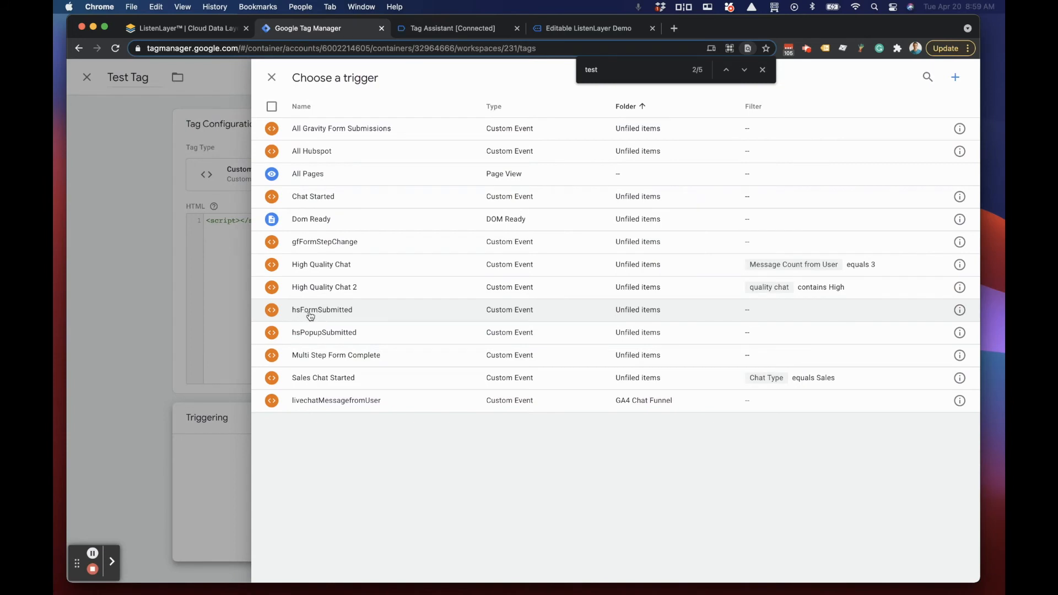
pyautogui.click(324, 312)
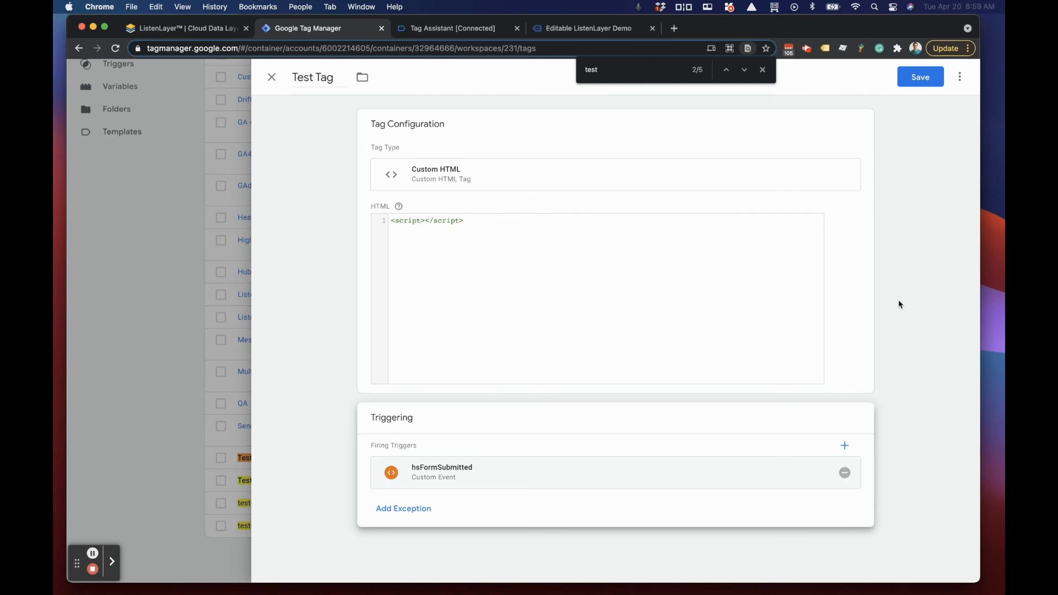
# Step: Compare the hsFormSubmitted trigger's event name with the event in Tag Assistant, close the trigger, and save Test Tag
pyautogui.click(454, 476)
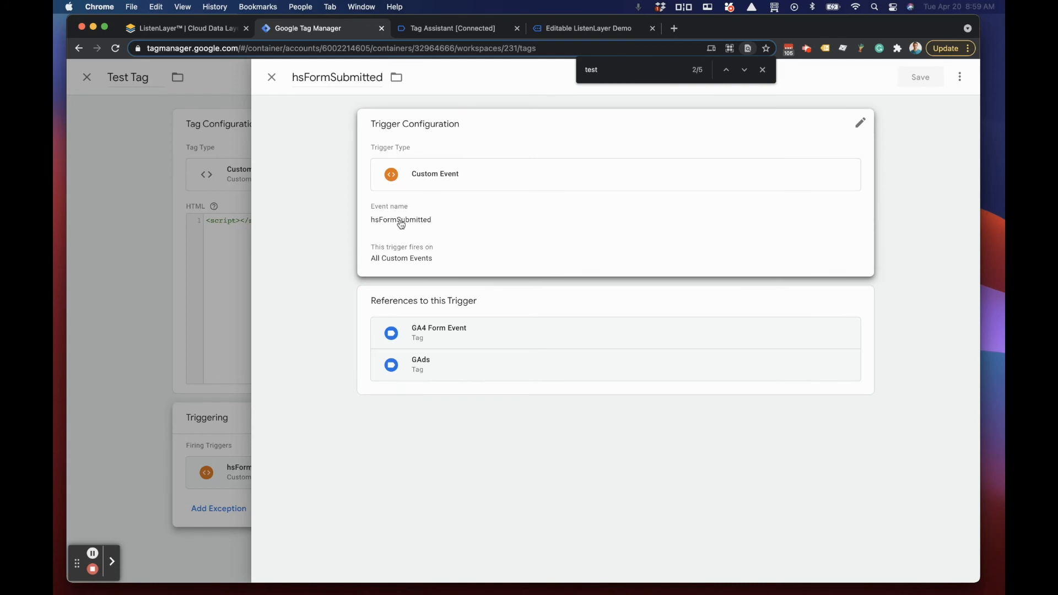
pyautogui.click(430, 28)
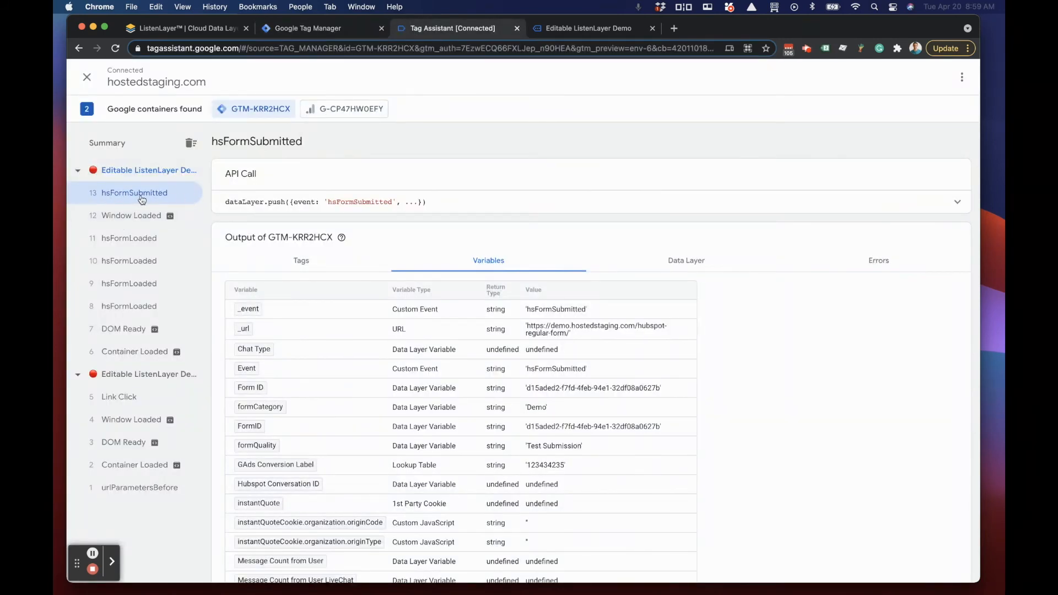
pyautogui.hotkey('ctrl', 'shift', 'Tab')
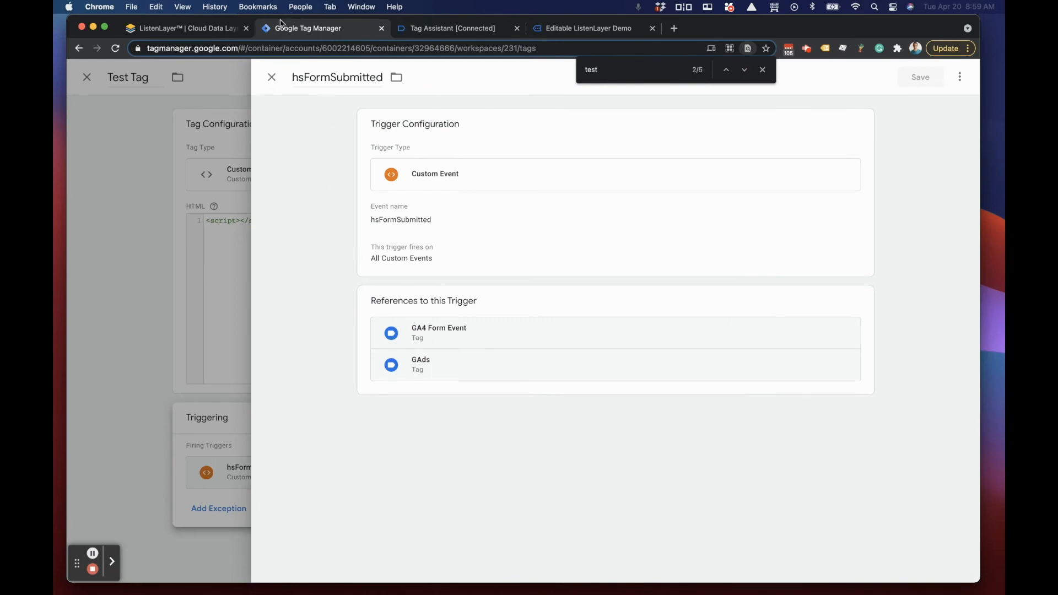
pyautogui.click(271, 78)
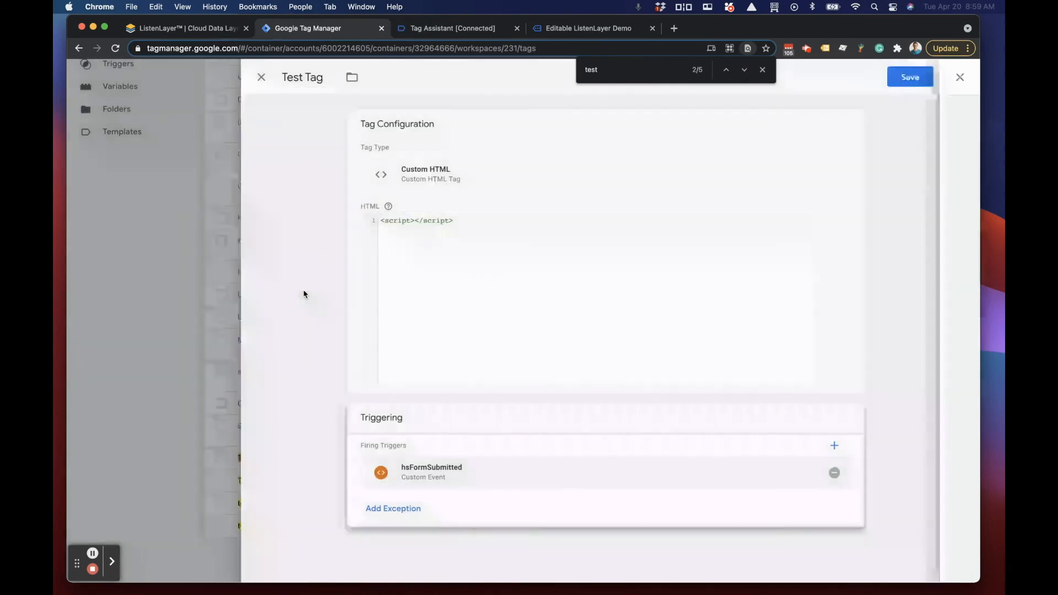
pyautogui.click(922, 79)
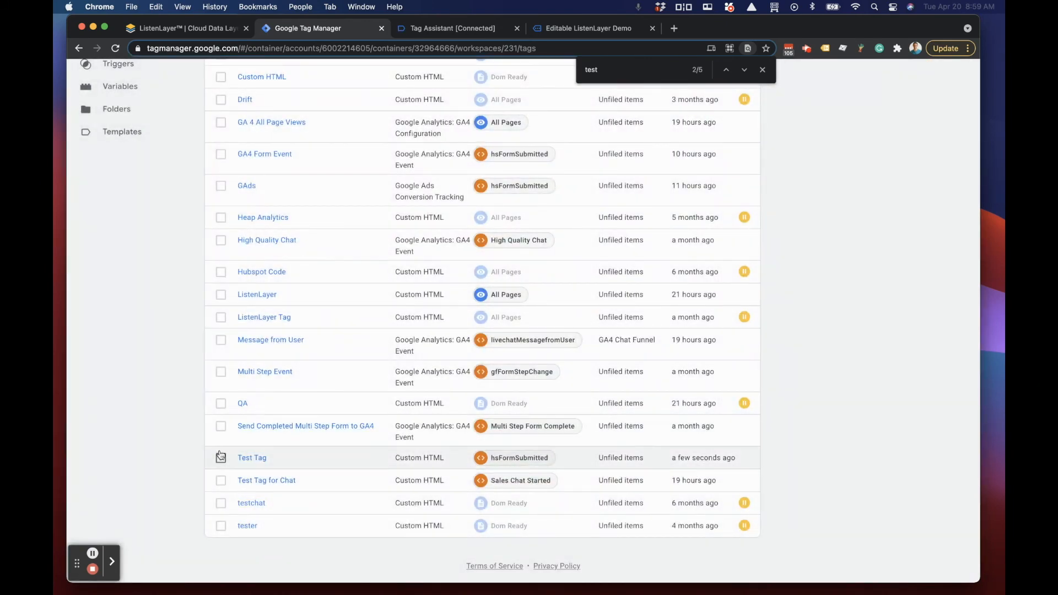
# Step: Reopen Test Tag from the tag list and start a new trigger as its exception
pyautogui.scroll(1, 258, 463)
pyautogui.scroll(-1, 258, 463)
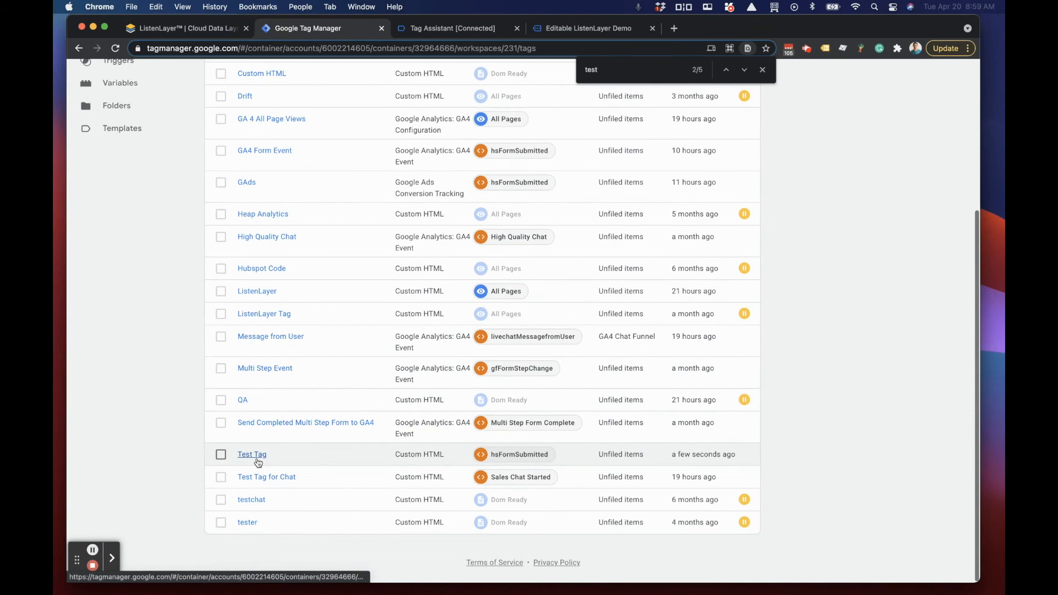
pyautogui.click(255, 458)
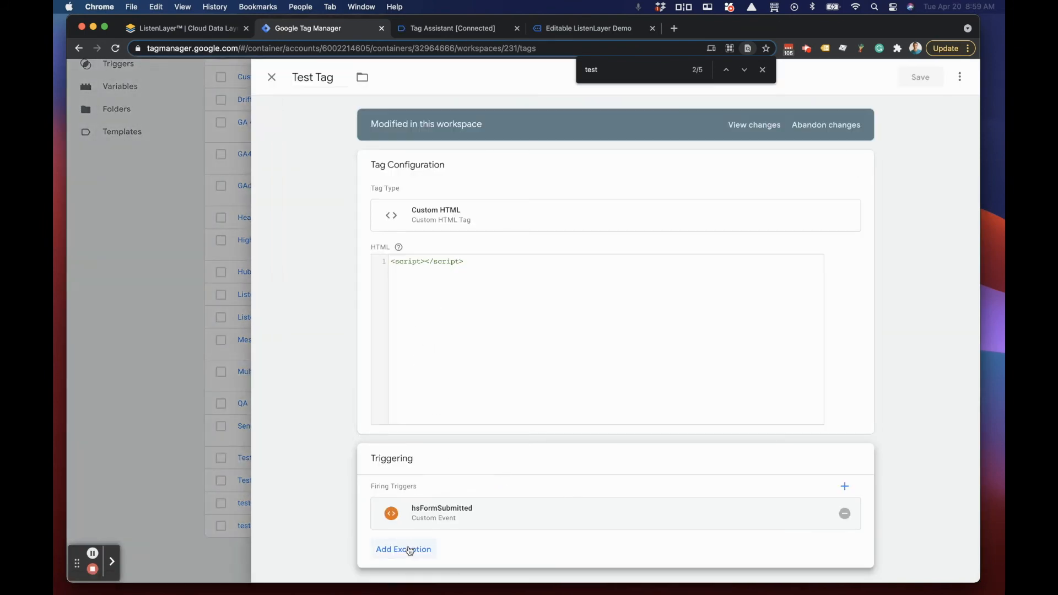
pyautogui.scroll(-1, 436, 526)
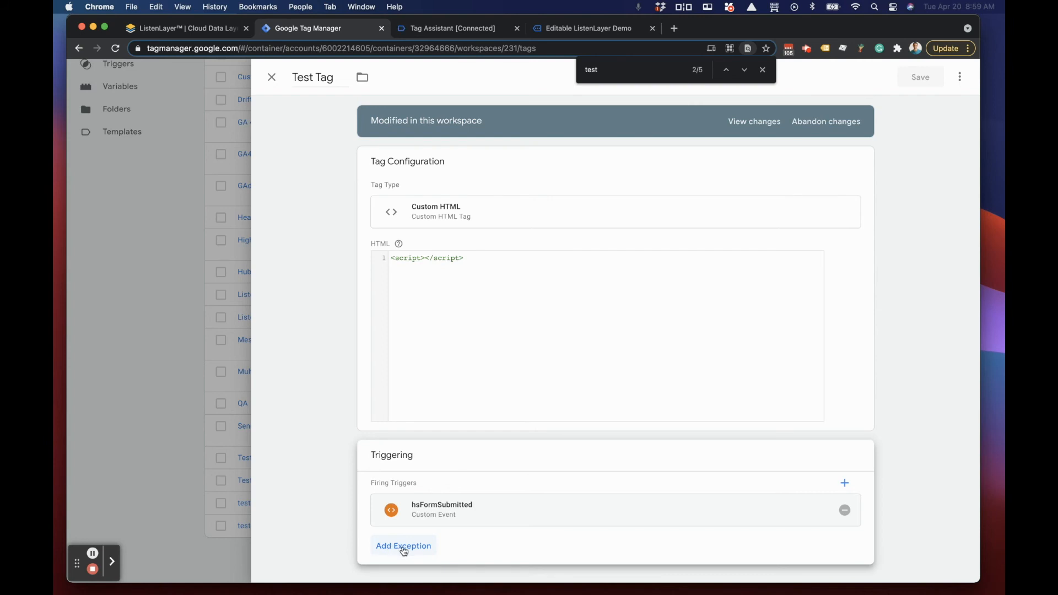
pyautogui.click(394, 550)
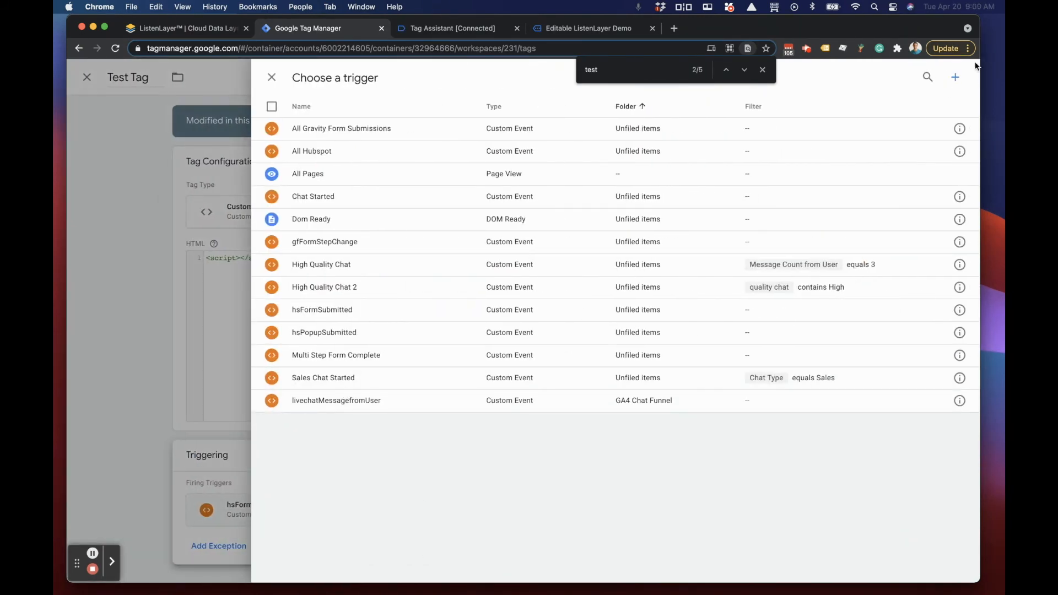
pyautogui.click(958, 78)
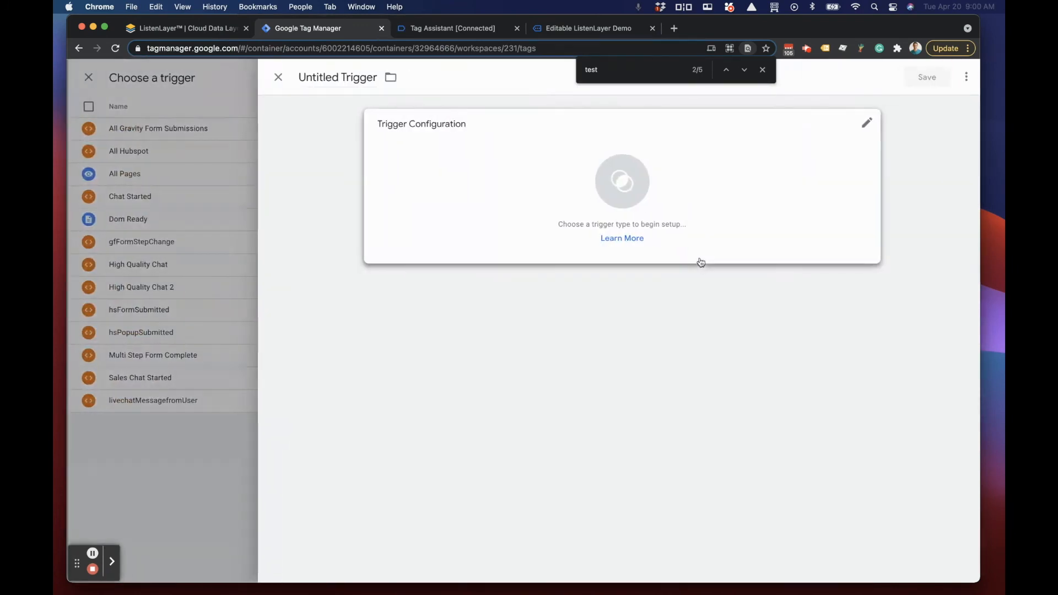
# Step: Name the new trigger Test Form Conversion and set its type to Custom Event
pyautogui.click(326, 79)
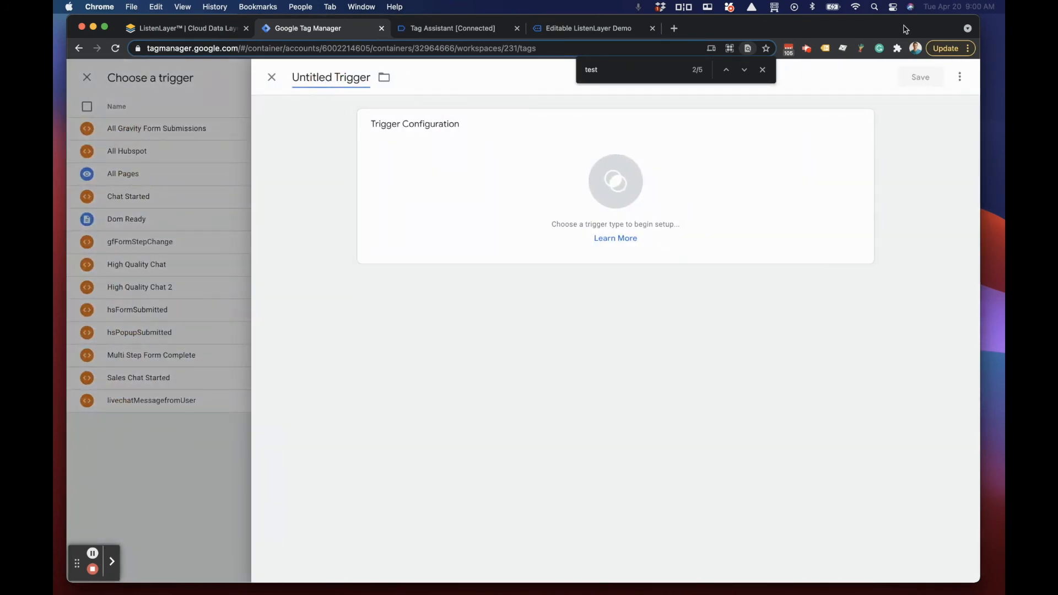
pyautogui.write('Test Fprm')
pyautogui.press('BackSpace')
pyautogui.press('BackSpace')
pyautogui.press('BackSpace')
pyautogui.write('orm Conversion')
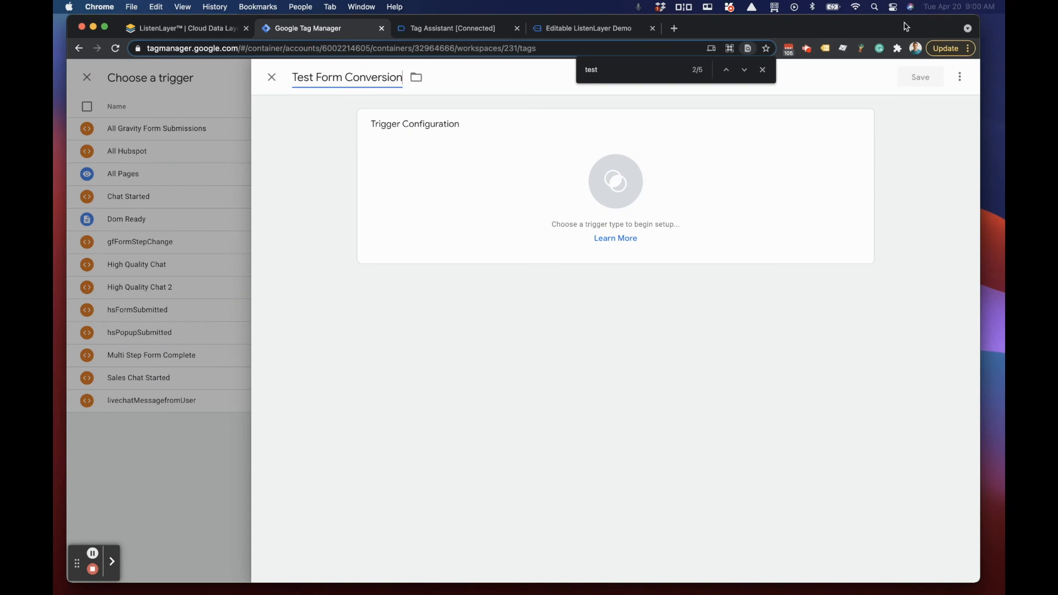
pyautogui.click(489, 152)
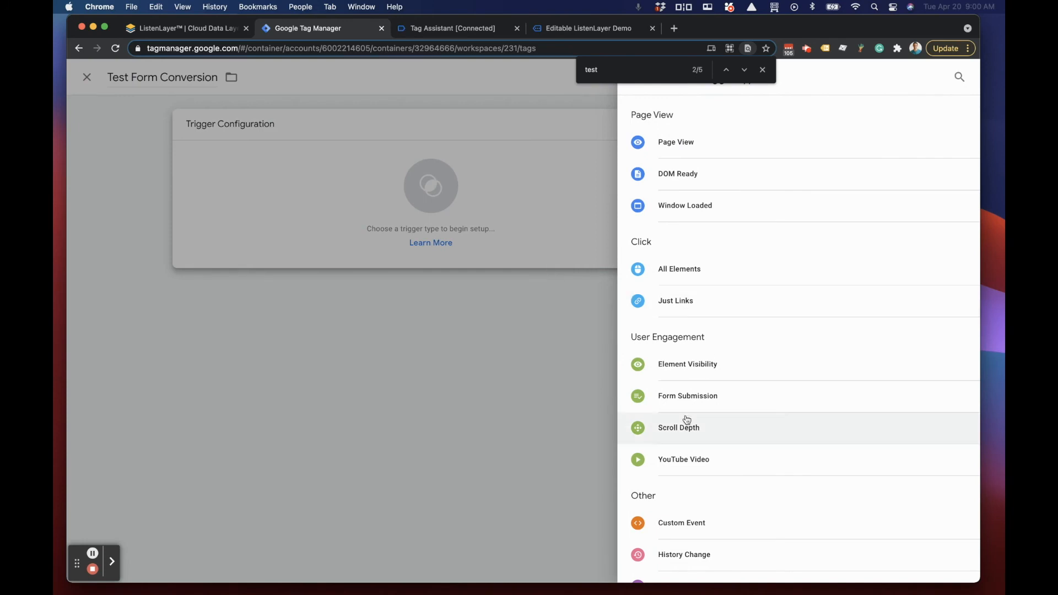
pyautogui.scroll(-2, 689, 422)
pyautogui.click(689, 469)
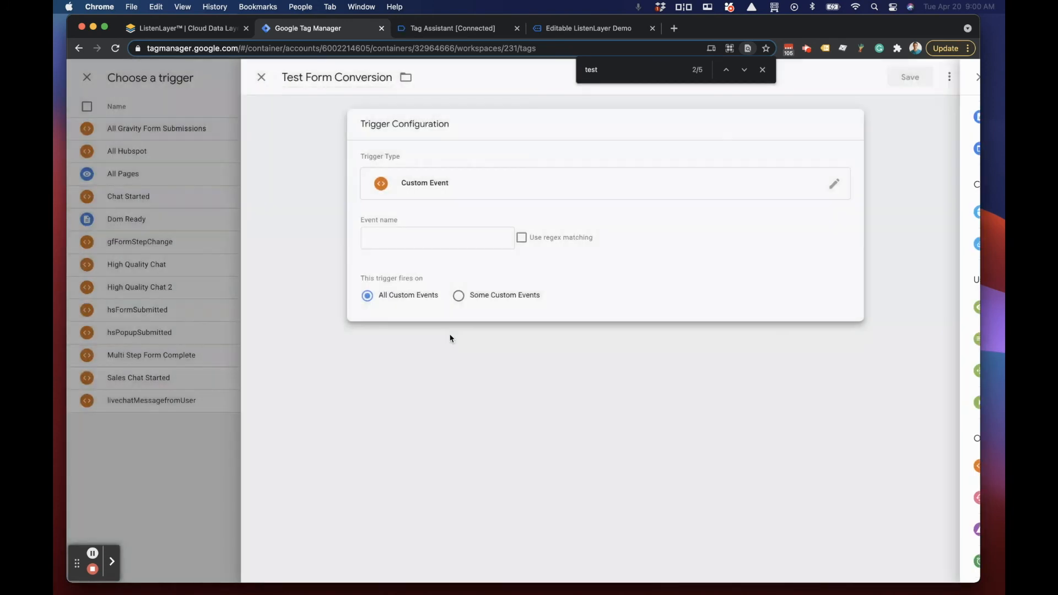
# Step: Copy the event name hsFormSubmitted from the event's API call in Tag Assistant and paste it as the Google Tag Manager trigger's event name
pyautogui.click(425, 29)
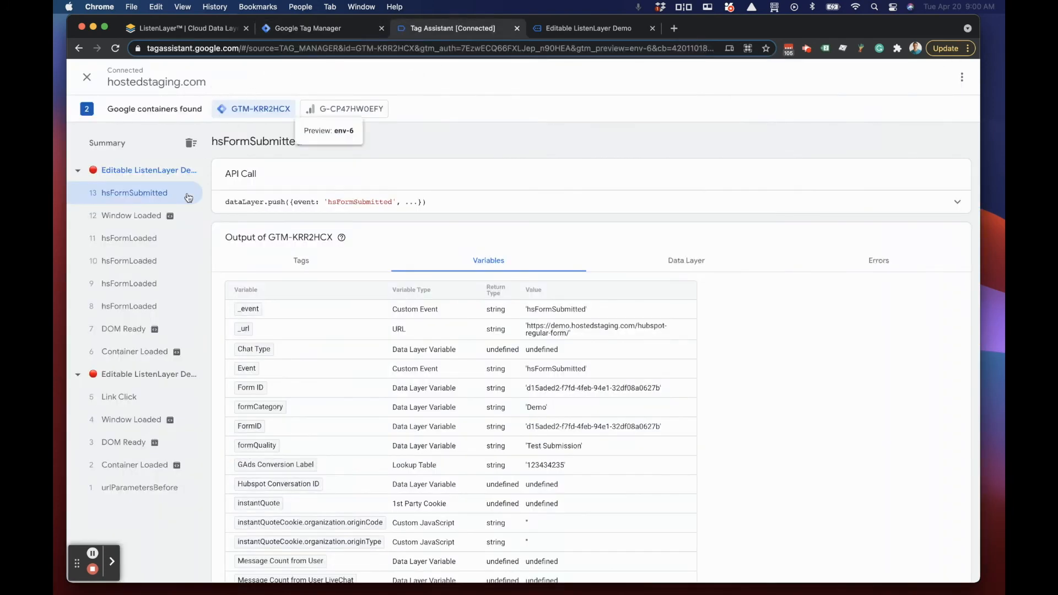
pyautogui.click(471, 213)
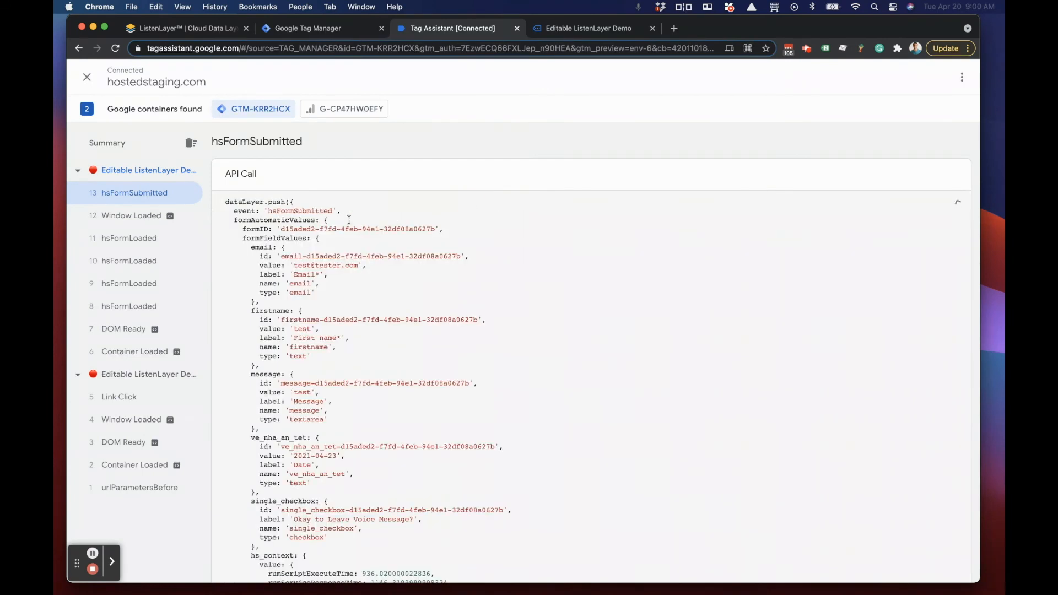
pyautogui.doubleClick(269, 212)
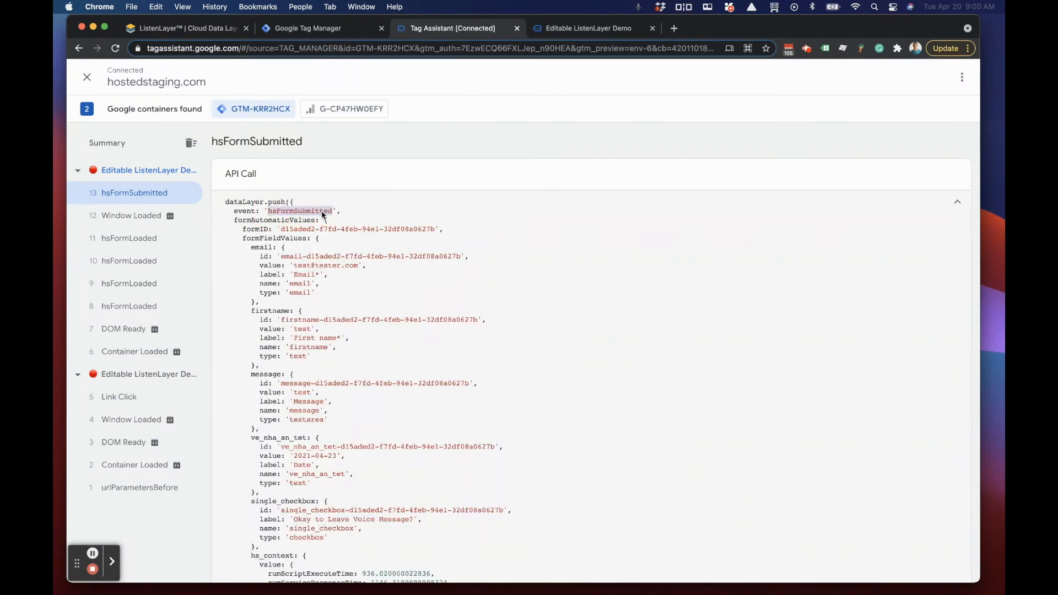
pyautogui.rightClick(324, 210)
pyautogui.click(337, 240)
pyautogui.click(325, 28)
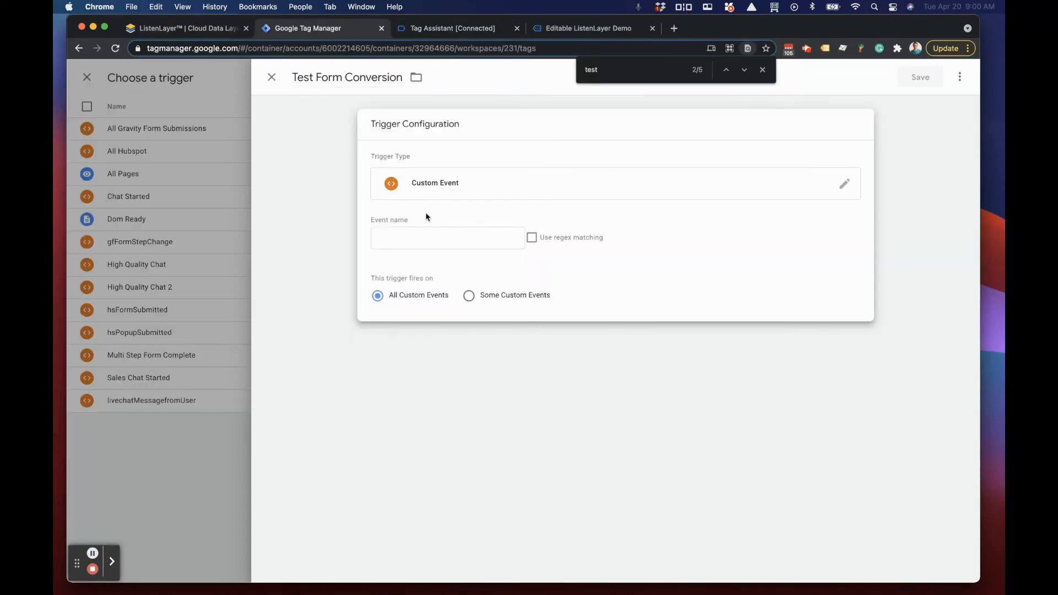
pyautogui.rightClick(421, 239)
pyautogui.click(441, 318)
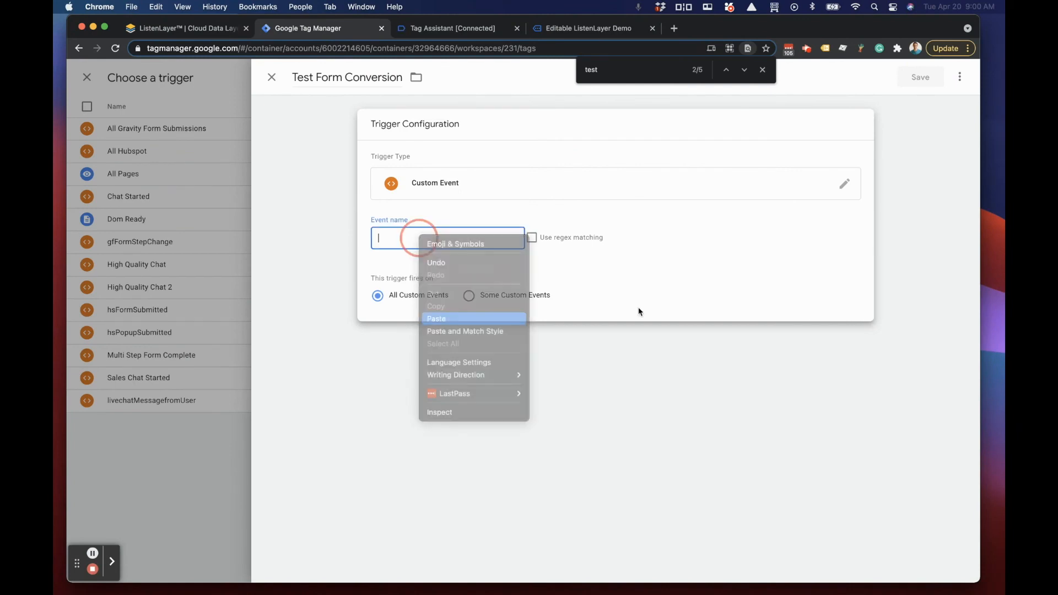
pyautogui.click(926, 243)
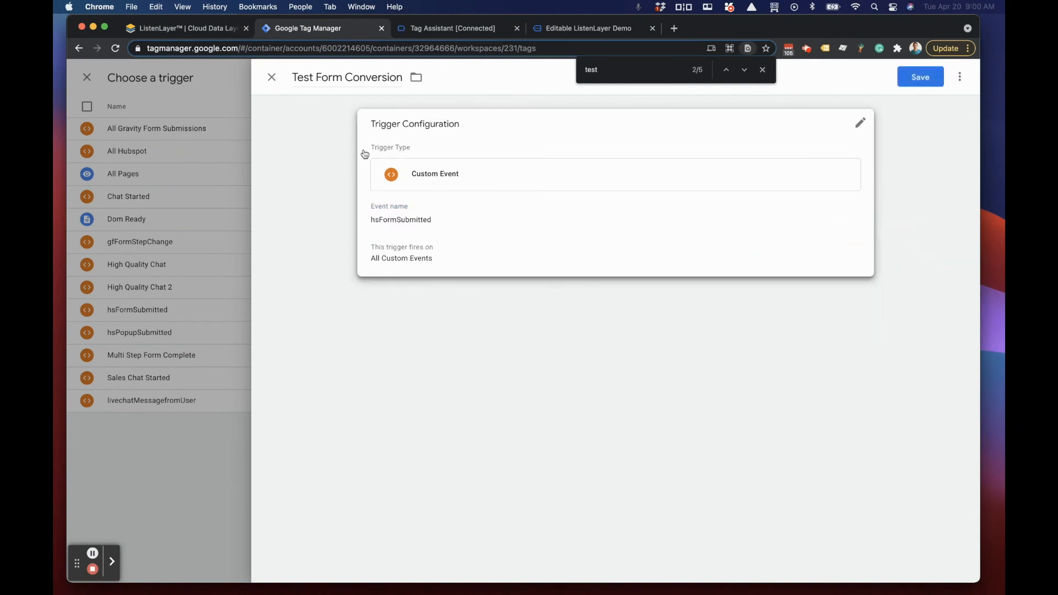
# Step: Limit the trigger to some custom events where testConversion contains 1, and save it as Test Tag's exception
pyautogui.click(420, 263)
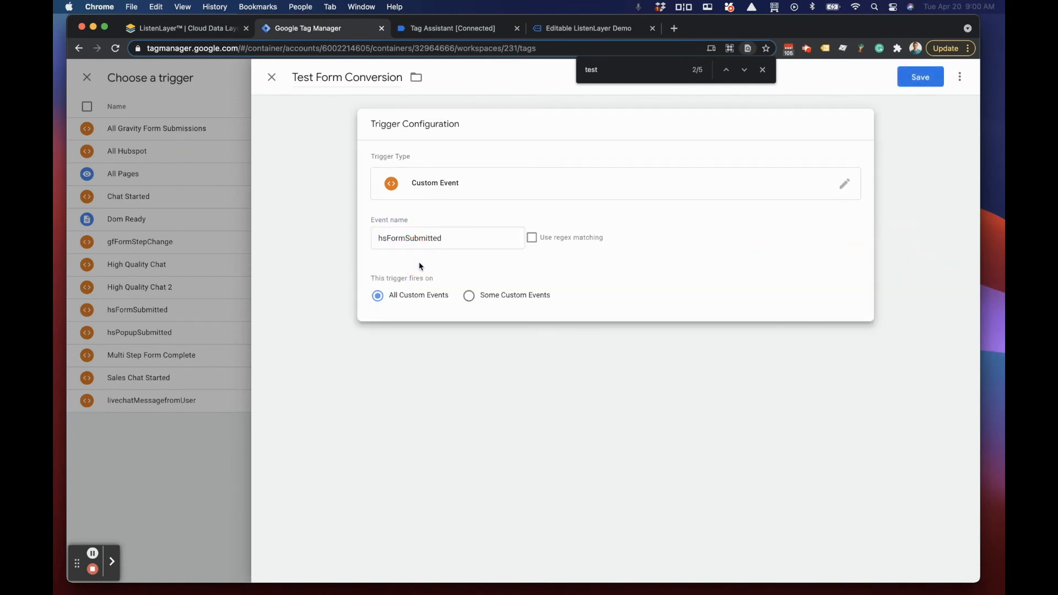
pyautogui.click(471, 298)
pyautogui.click(458, 346)
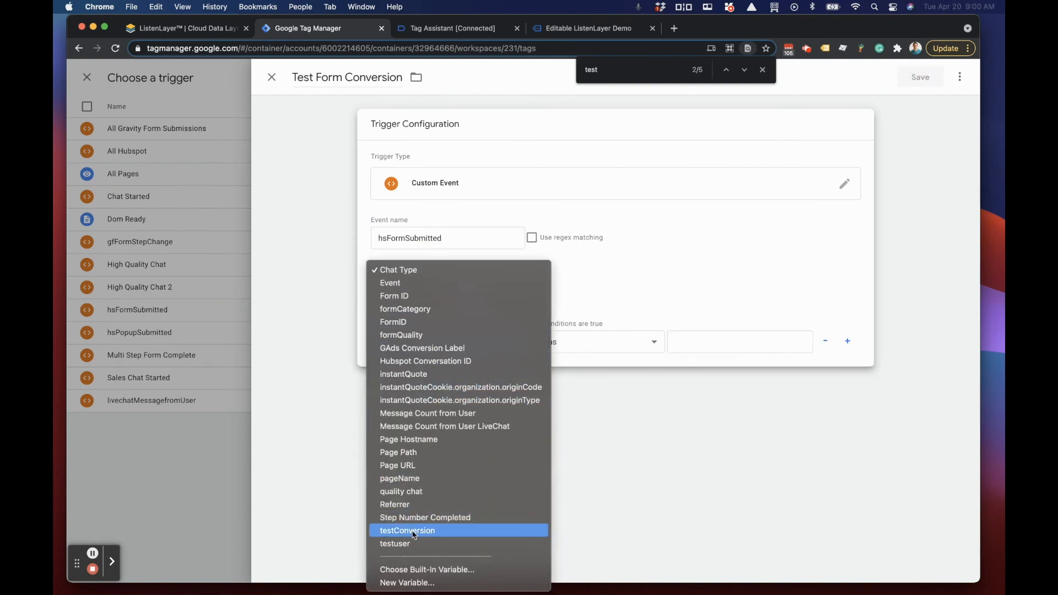
pyautogui.click(408, 531)
pyautogui.click(685, 345)
pyautogui.write('1')
pyautogui.click(390, 472)
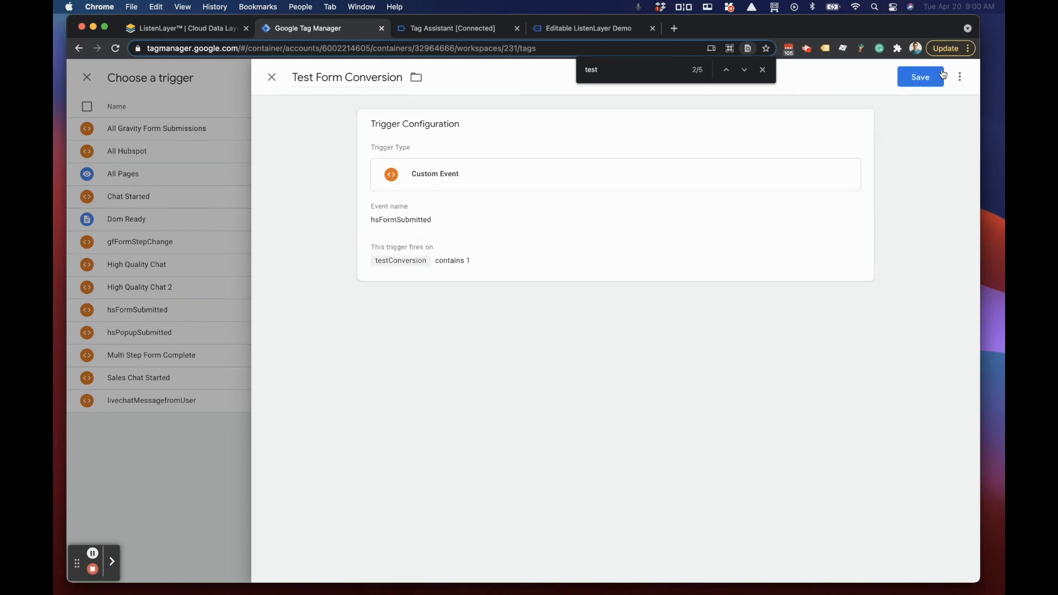
pyautogui.click(926, 77)
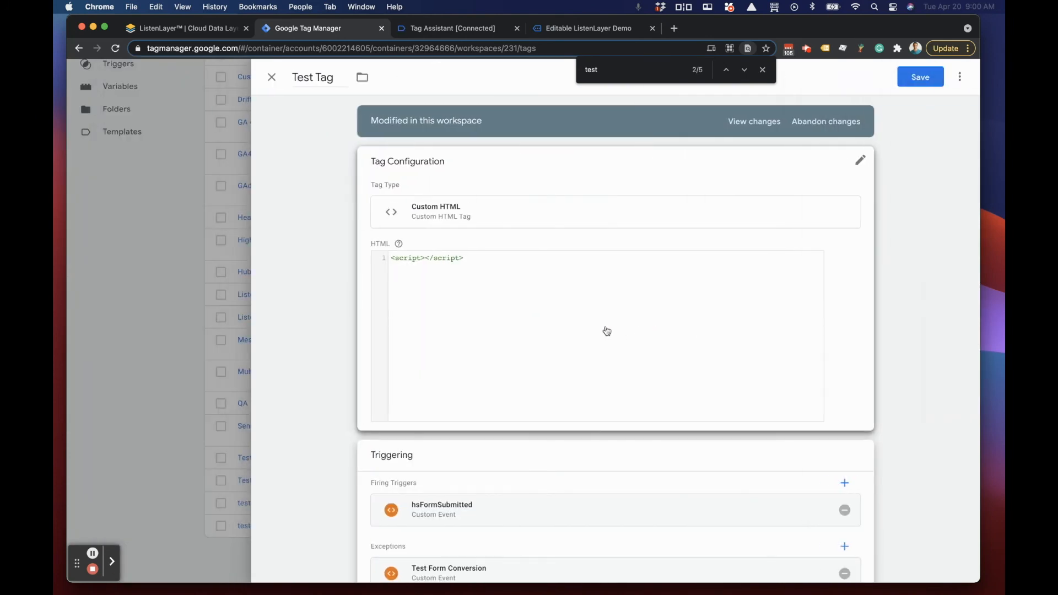
# Step: Review Test Tag's firing trigger and exception, check the custom data layer variables in ListenLayer, and return to Google Tag Manager
pyautogui.scroll(-1, 607, 331)
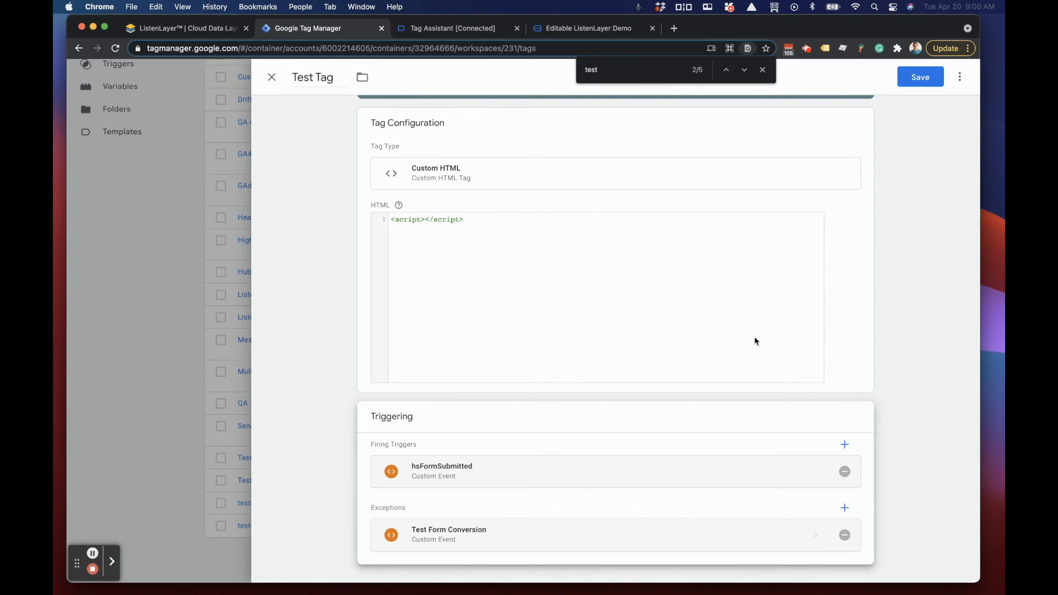
pyautogui.scroll(1, 908, 205)
pyautogui.scroll(2, 908, 205)
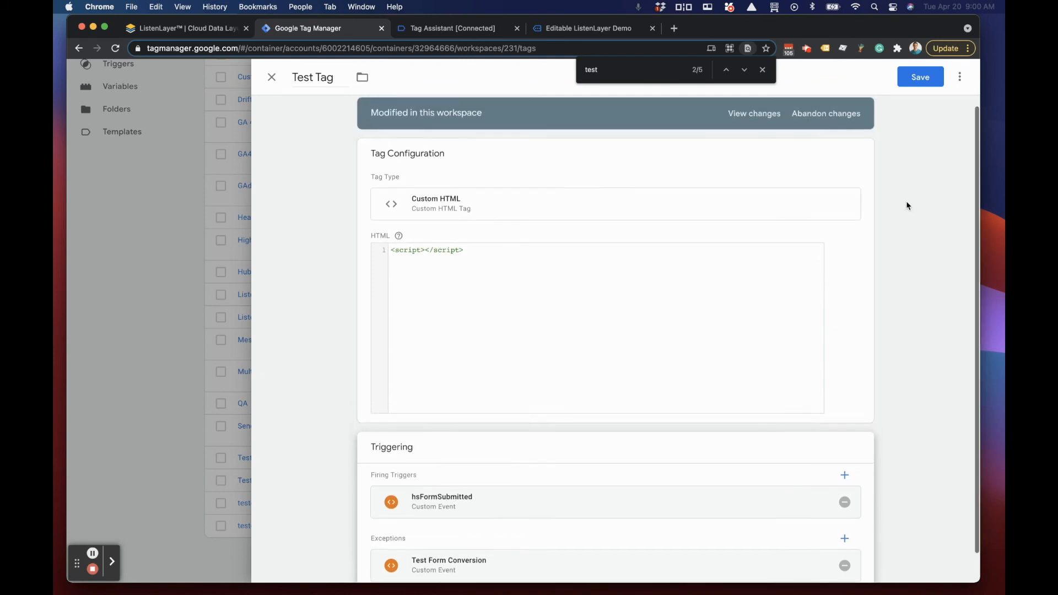
pyautogui.scroll(-2, 909, 206)
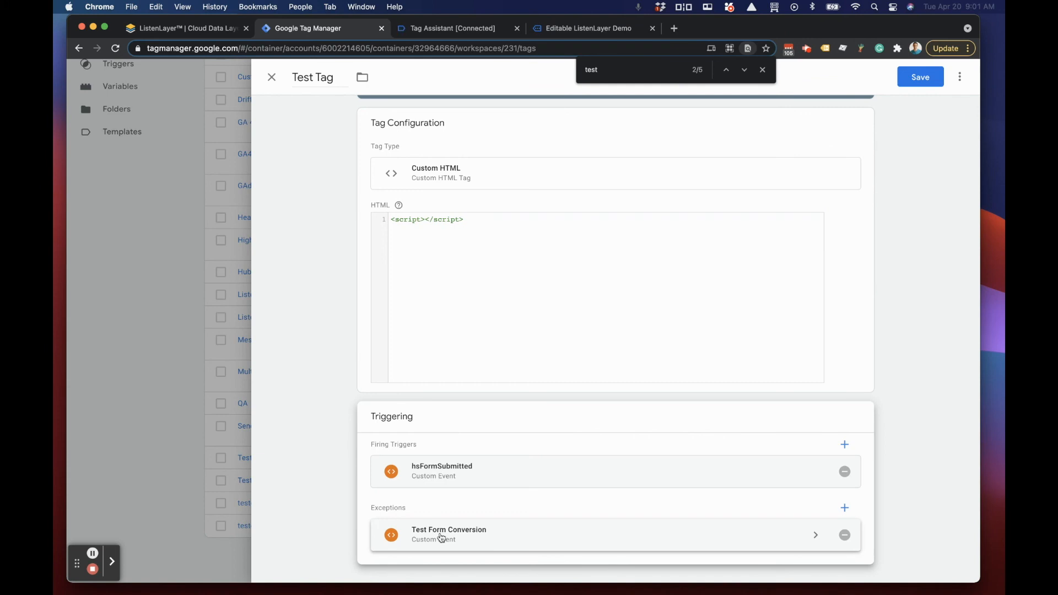
pyautogui.click(763, 70)
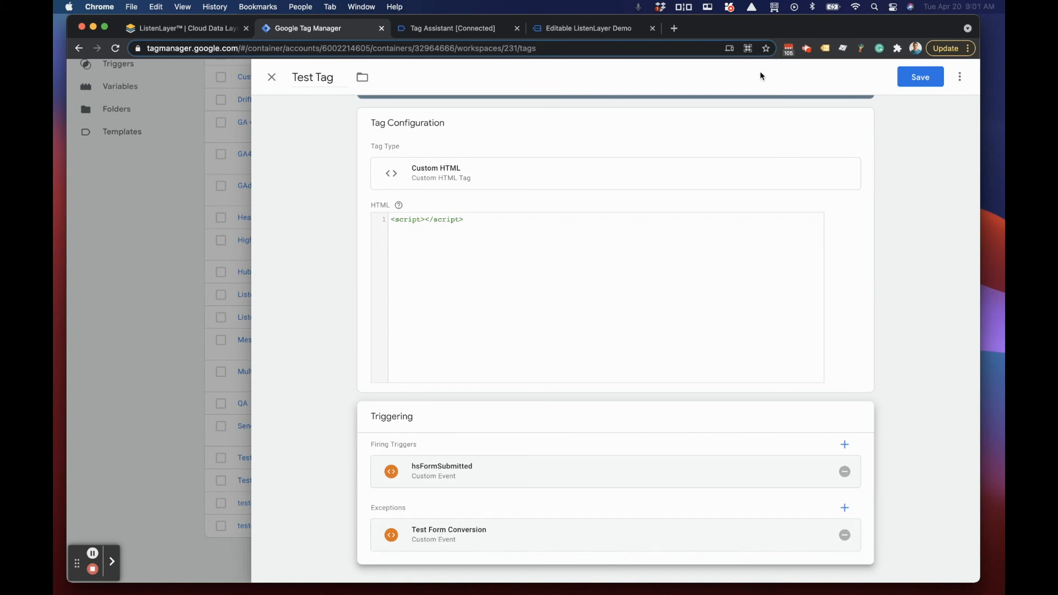
pyautogui.click(164, 33)
pyautogui.click(121, 138)
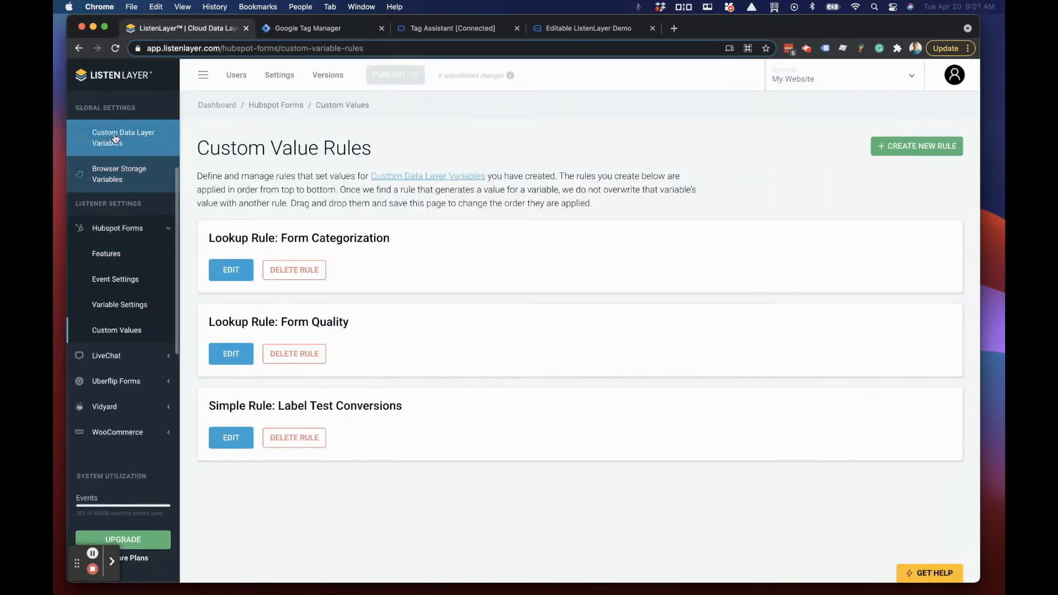
pyautogui.scroll(-5, 303, 449)
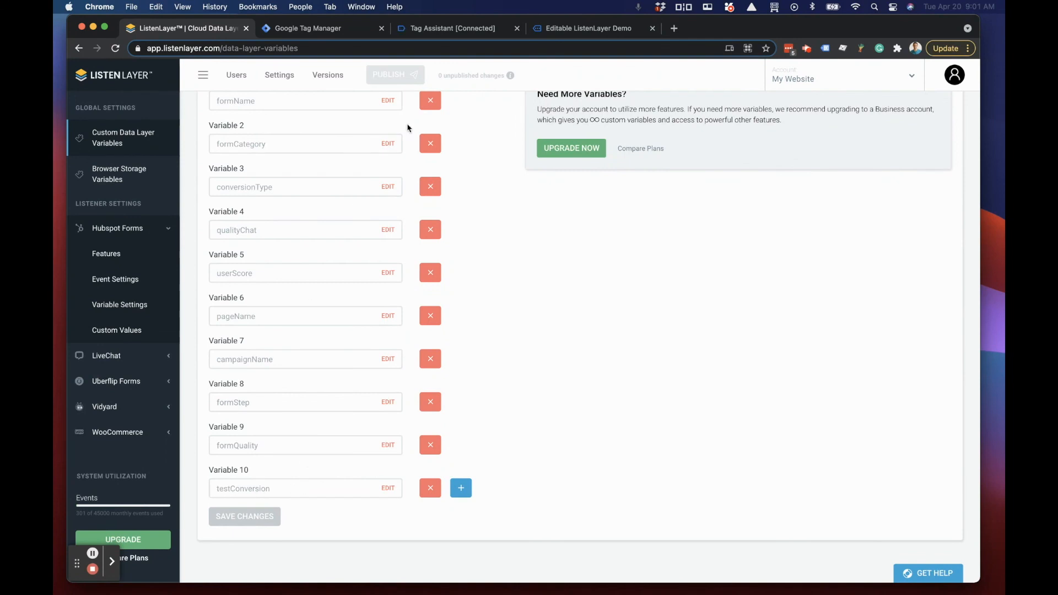
pyautogui.click(451, 32)
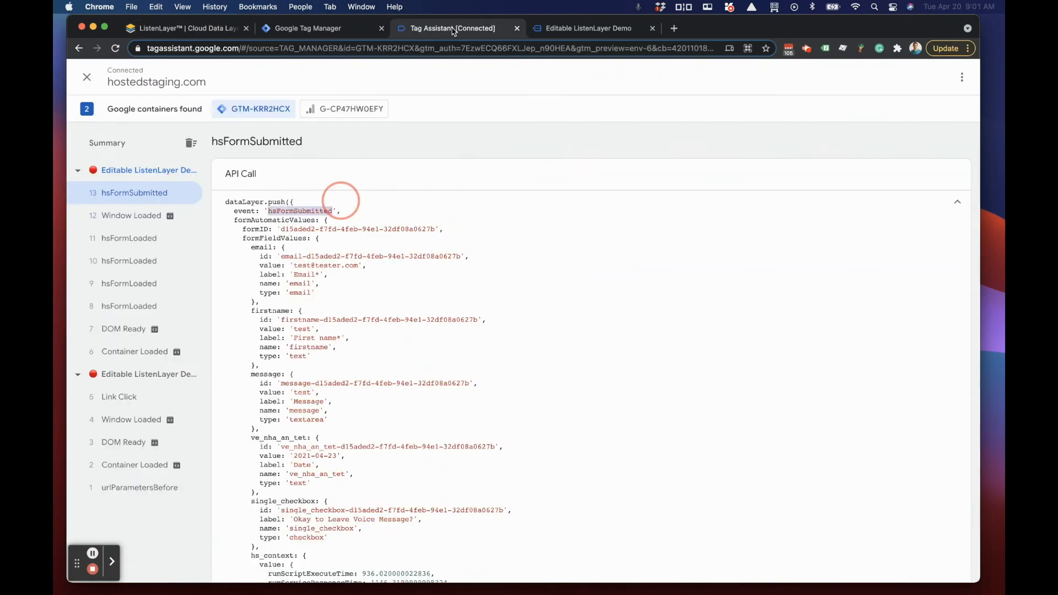
pyautogui.click(580, 31)
pyautogui.click(313, 30)
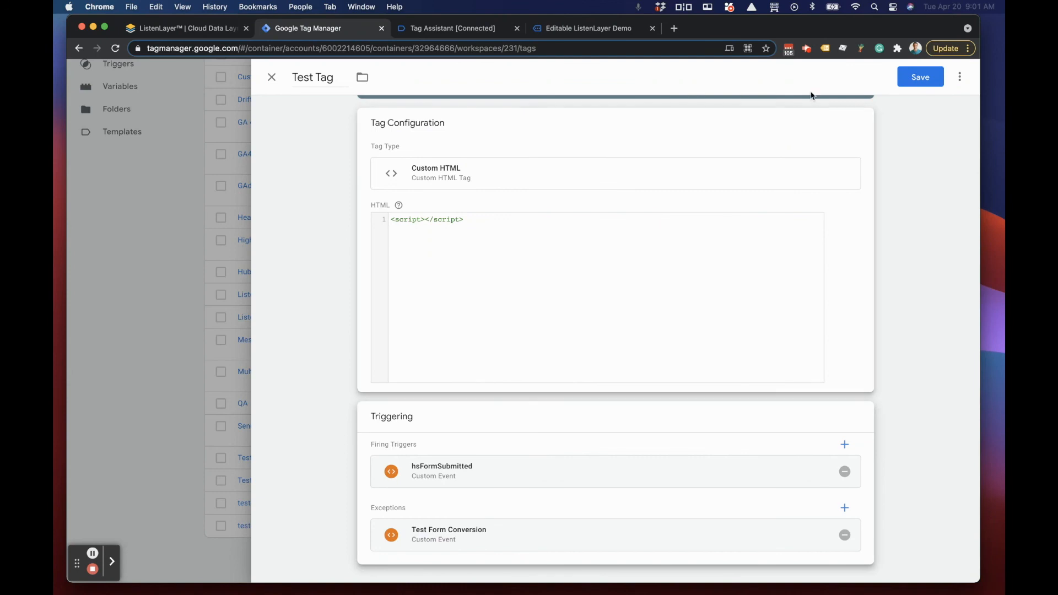
# Step: Save Test Tag, start the workspace preview, connect the demo site, and continue to the debug summary in Tag Assistant
pyautogui.click(918, 77)
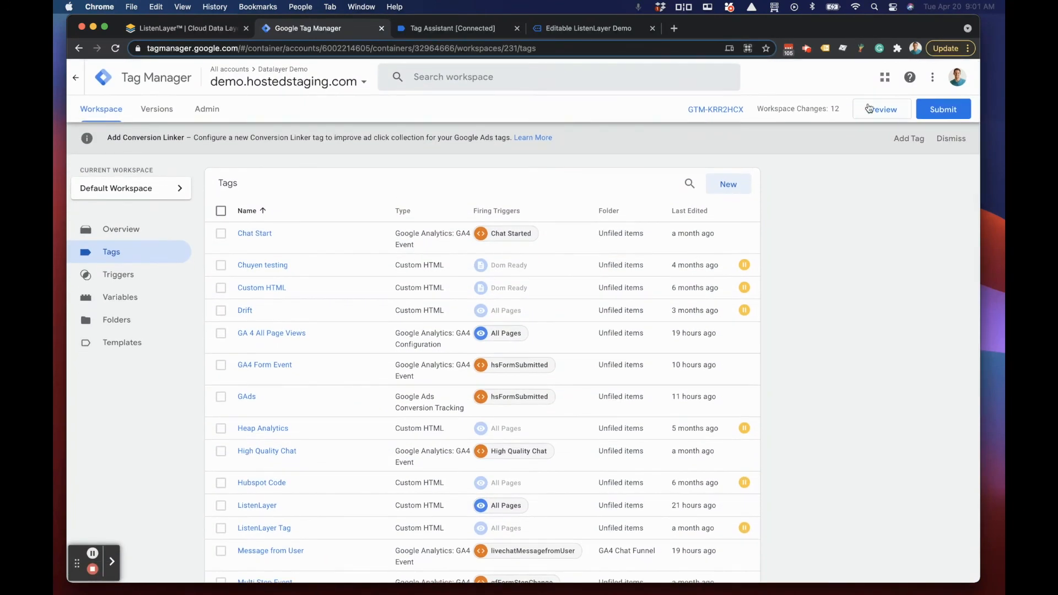
pyautogui.click(869, 109)
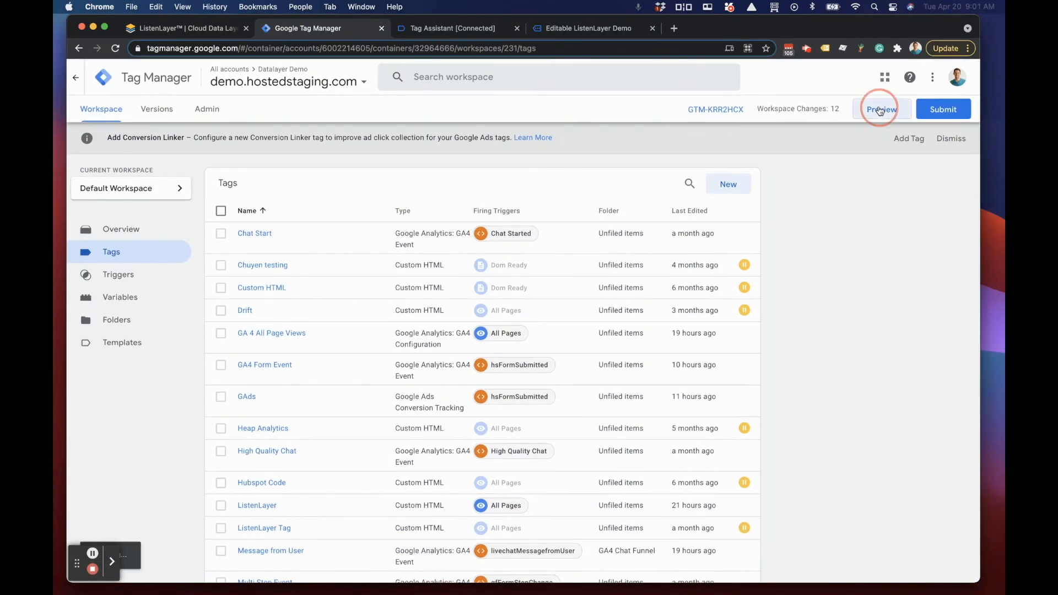
pyautogui.click(776, 260)
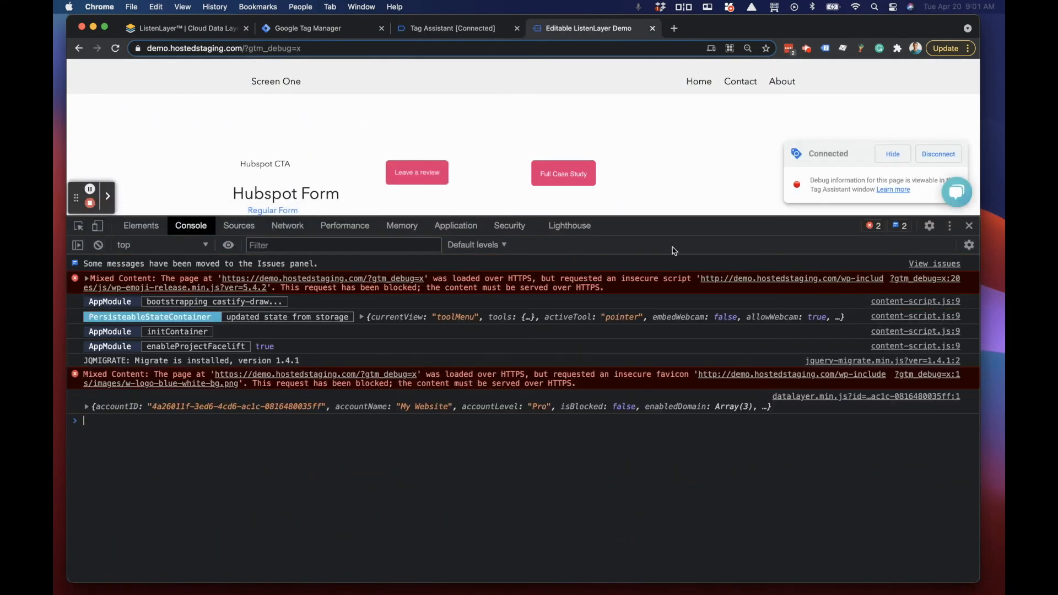
pyautogui.click(424, 29)
pyautogui.click(523, 278)
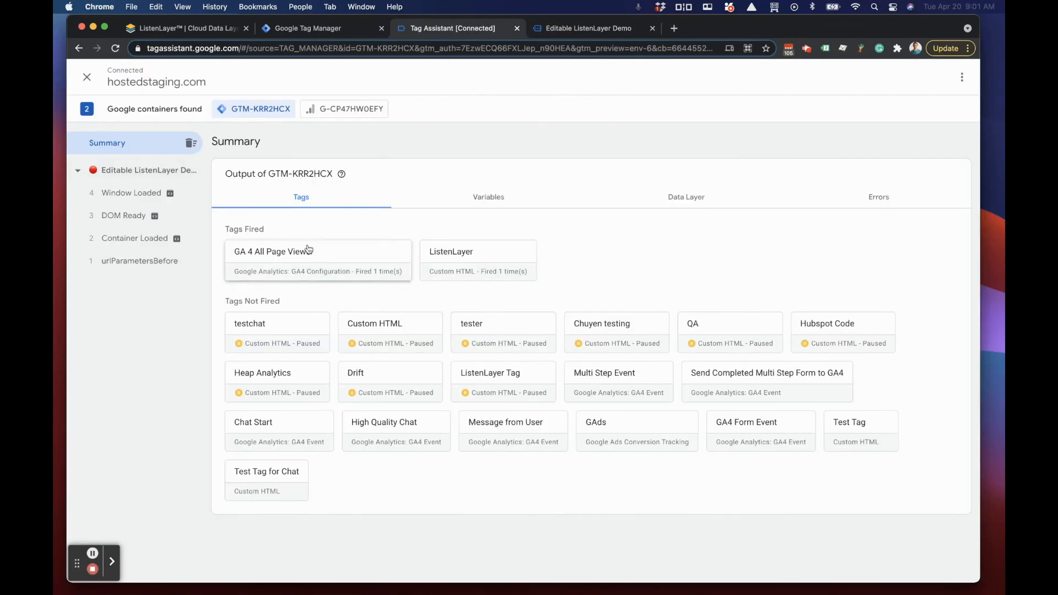
# Step: On the demo site, open Hubspot's Regular Form, replace the prefilled test e-mail with a real contact's e-mail, and submit the form
pyautogui.click(557, 30)
pyautogui.moveTo(727, 217); pyautogui.dragTo(727, 409)
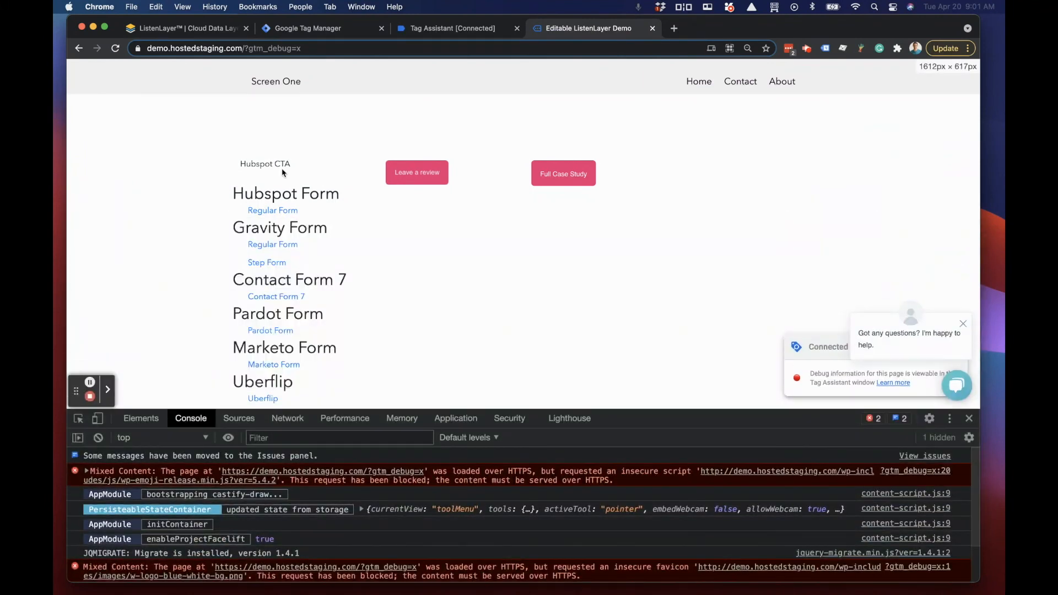
pyautogui.click(274, 212)
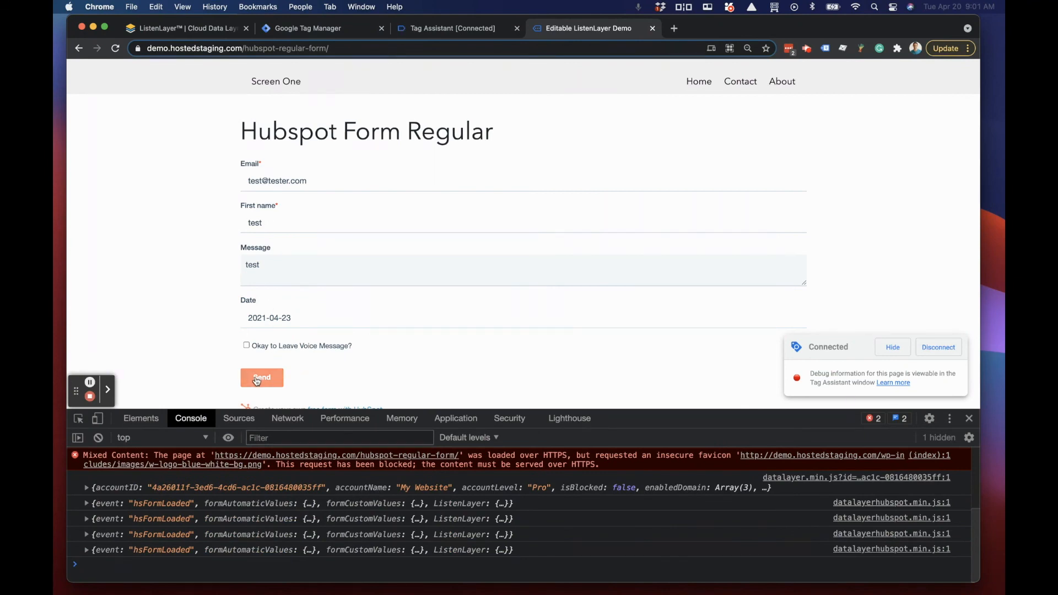
pyautogui.tripleClick(313, 180)
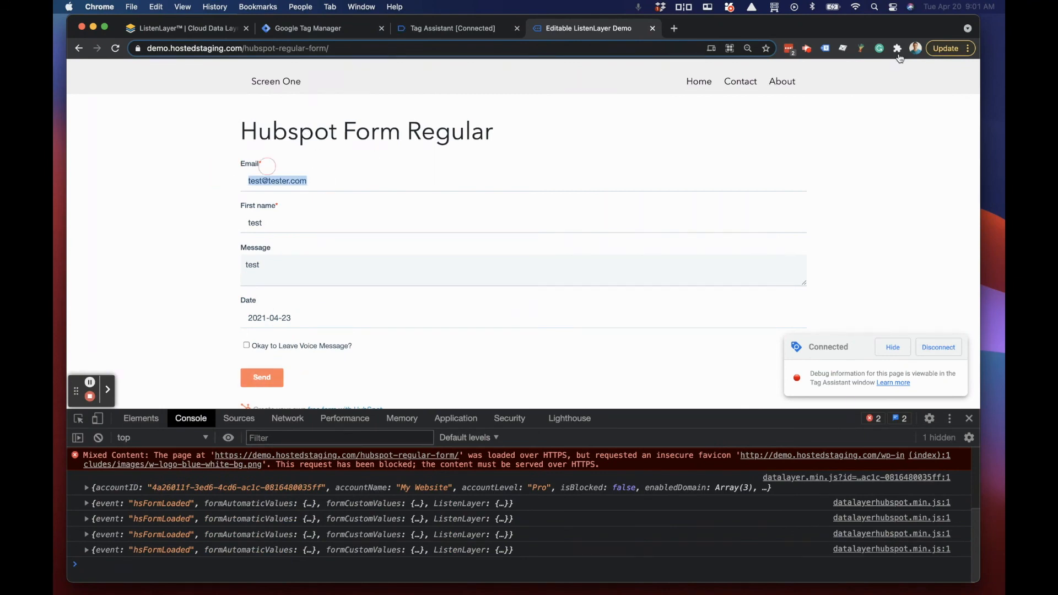
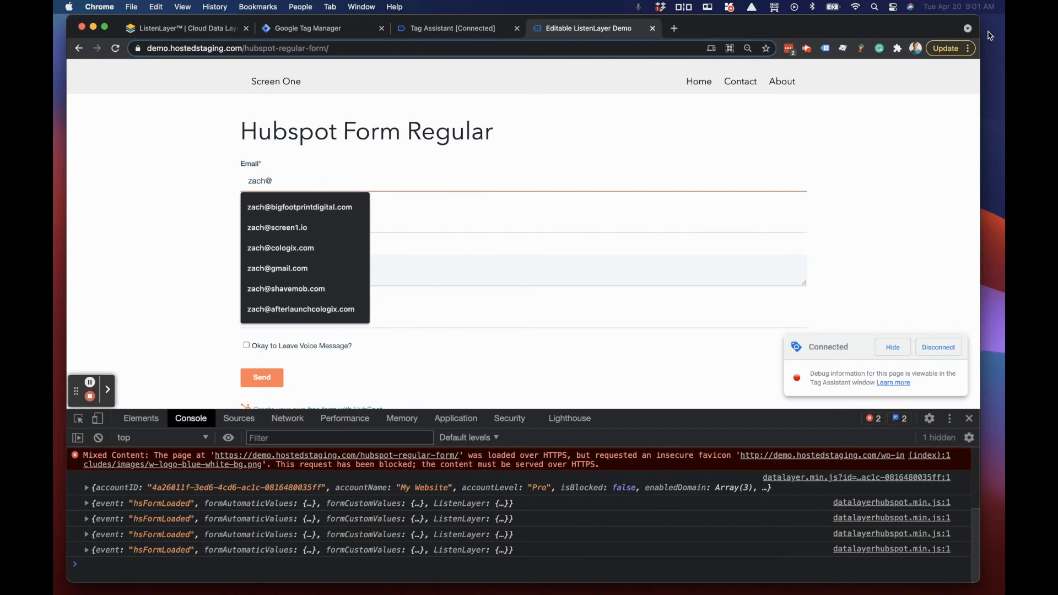
pyautogui.press('Down')
pyautogui.press('Down')
pyautogui.press('Return')
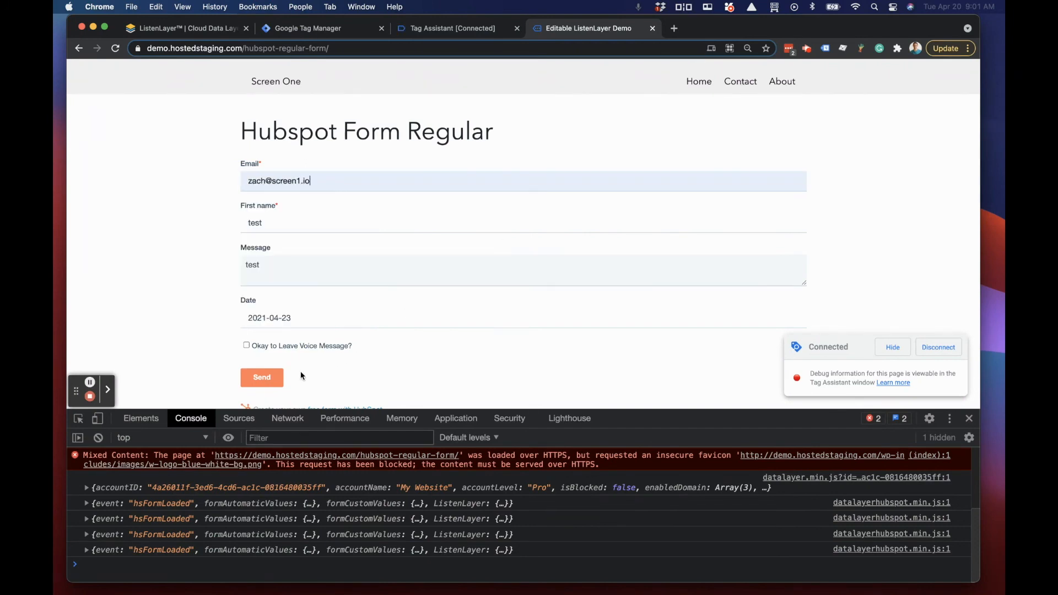
pyautogui.click(256, 377)
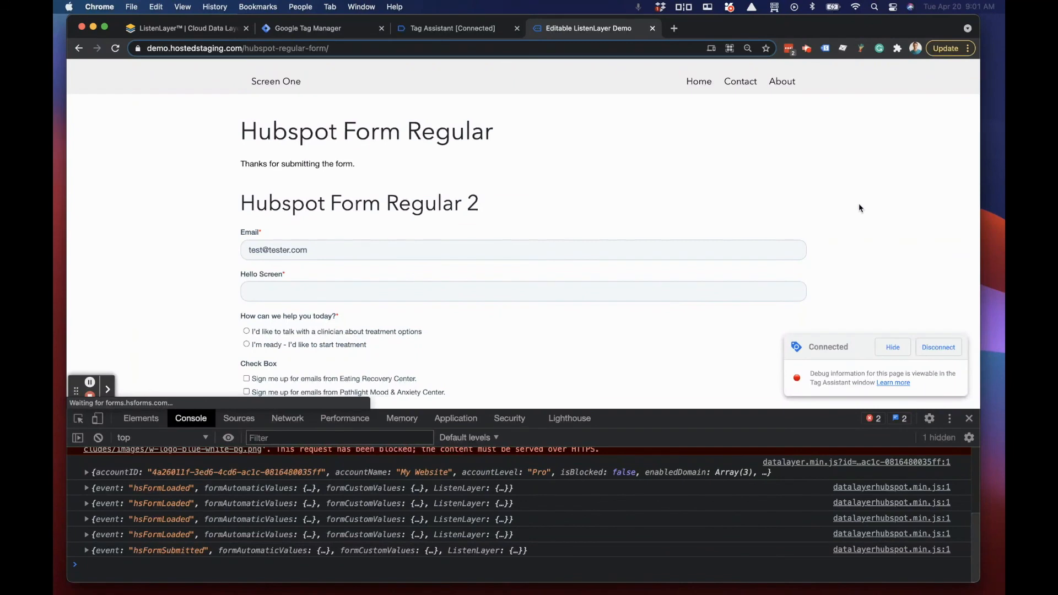
# Step: In Tag Assistant, inspect the new hsFormSubmitted event and Test Tag's firing and blocking triggers
pyautogui.click(424, 28)
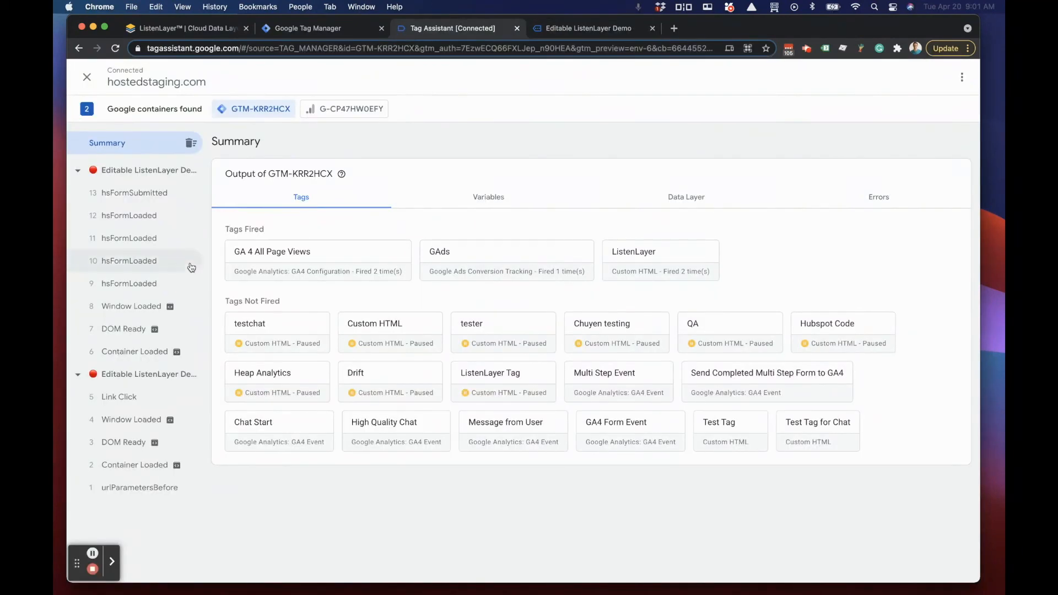
pyautogui.click(133, 194)
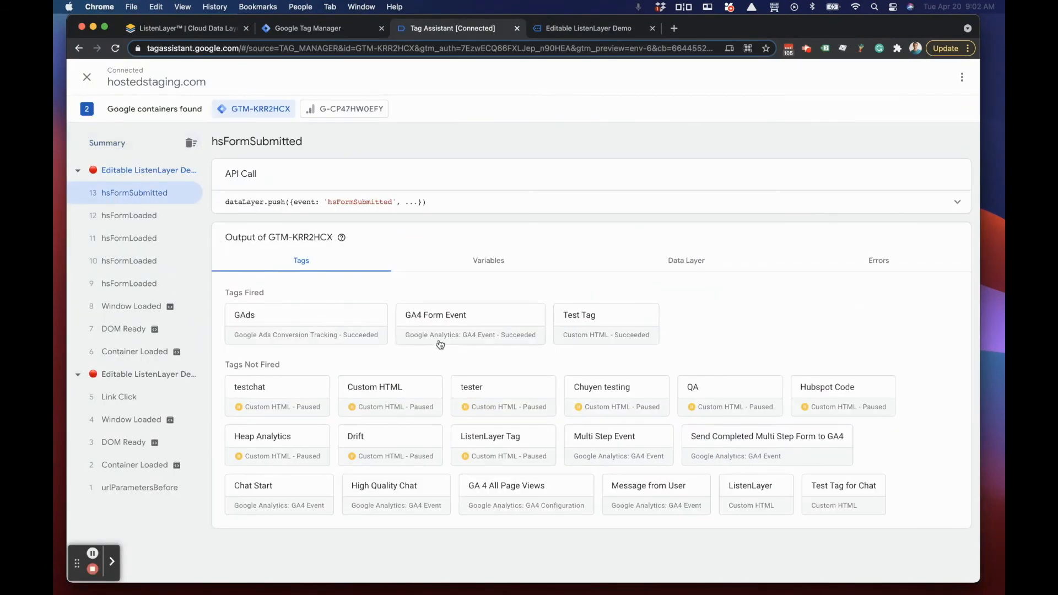
pyautogui.click(606, 324)
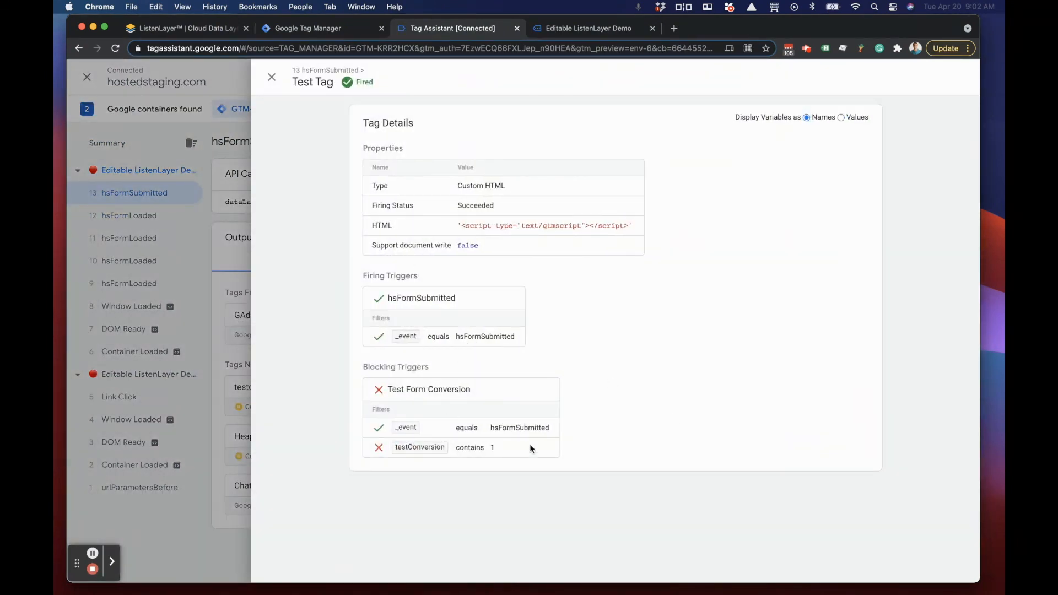
# Step: Reload the Hubspot form page on the demo site and submit the first form with the prefilled test e-mail
pyautogui.click(559, 30)
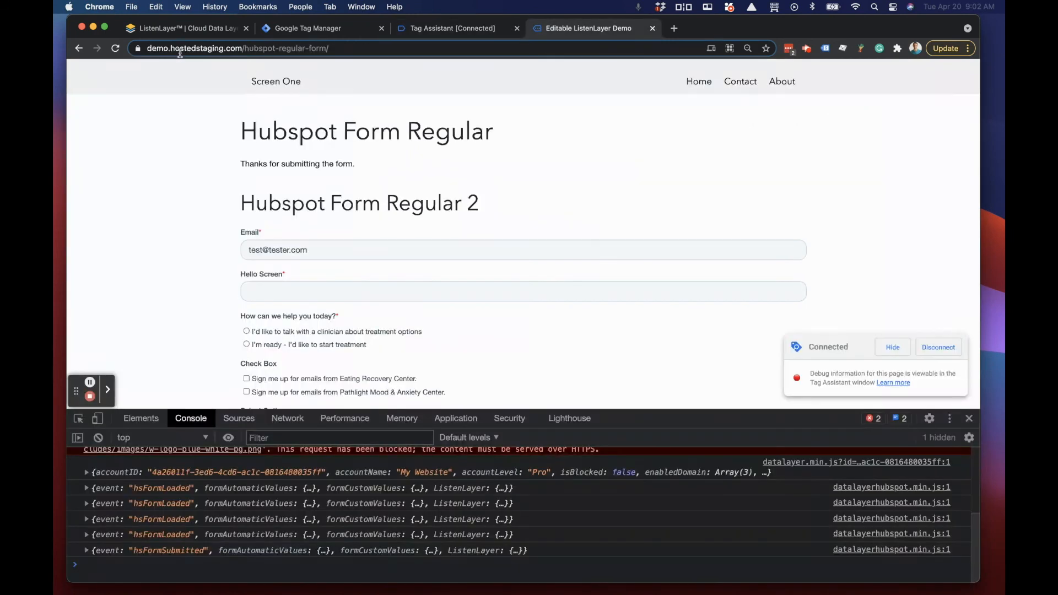
pyautogui.click(115, 48)
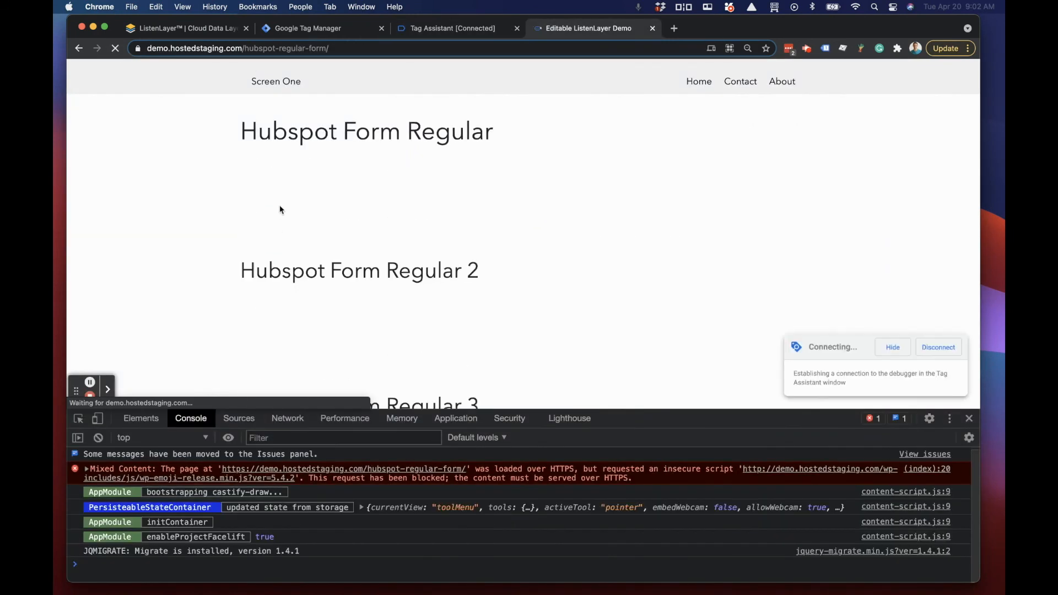
pyautogui.click(276, 180)
pyautogui.click(263, 209)
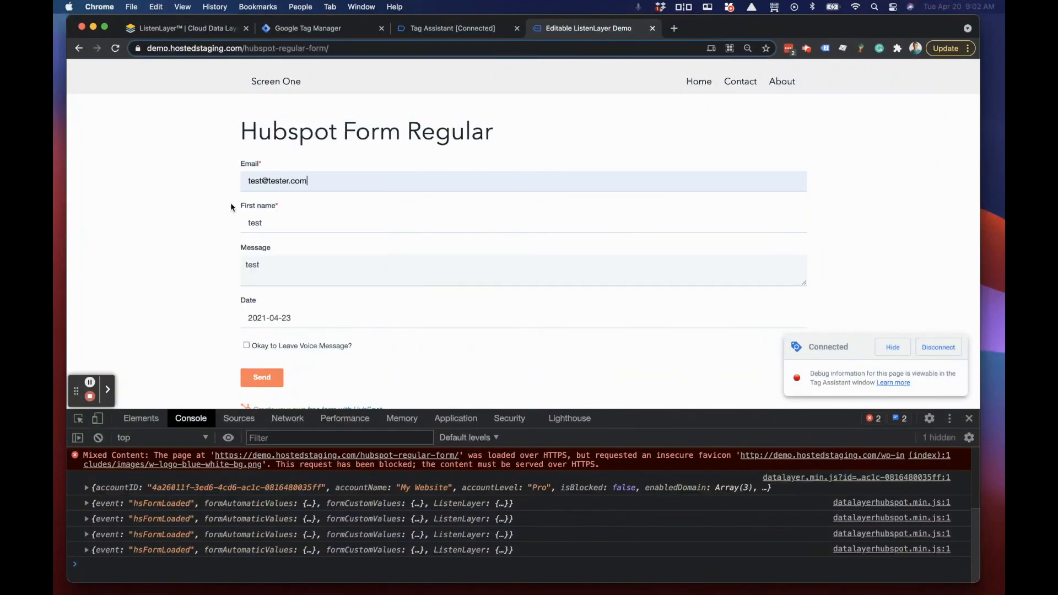
pyautogui.click(262, 378)
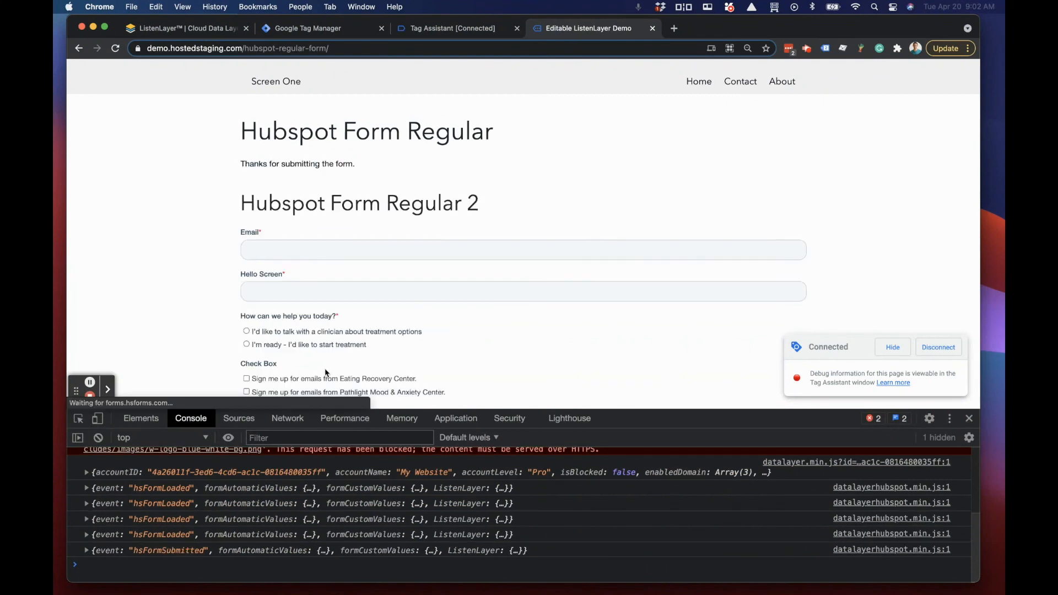
# Step: Return to Tag Assistant, close the Test Tag details, and compare the fired tags of the two hsFormSubmitted events
pyautogui.click(424, 29)
pyautogui.click(272, 77)
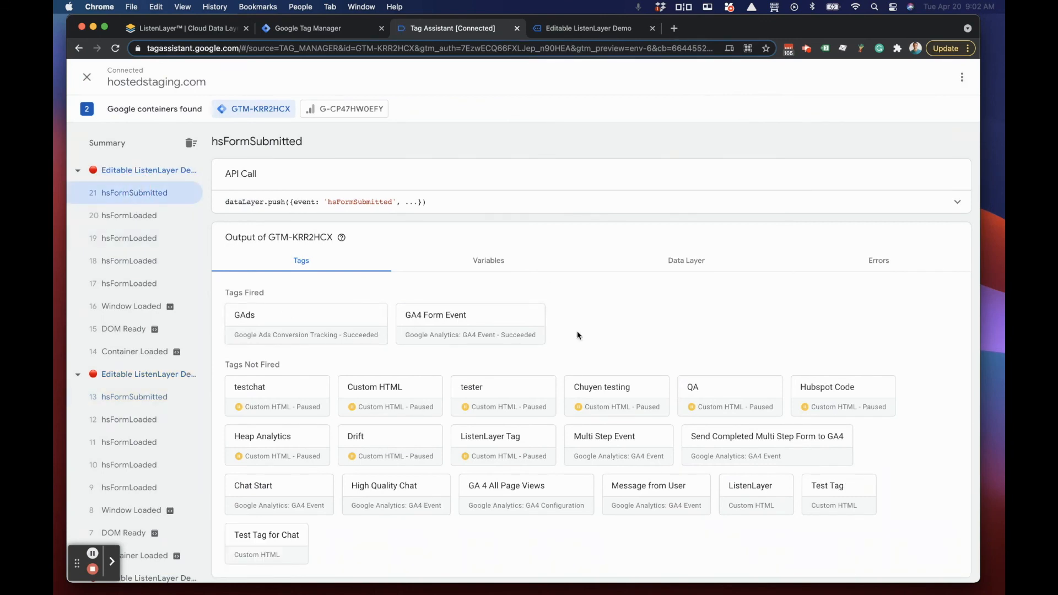
pyautogui.click(139, 397)
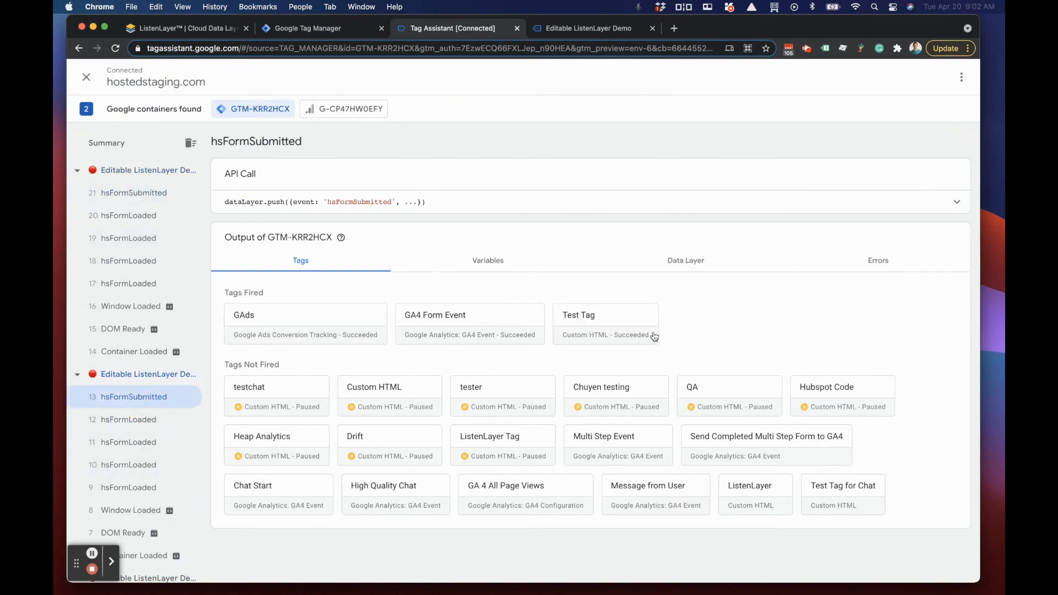
pyautogui.click(139, 193)
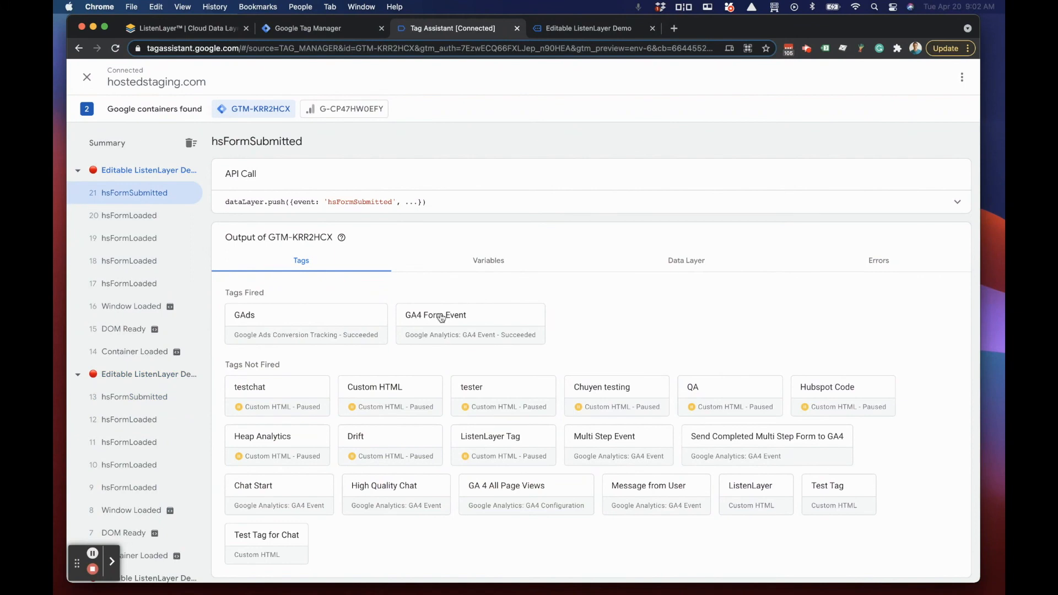
# Step: Examine Test Tag's blocking triggers for the latest hsFormSubmitted event, and close the tag details
pyautogui.scroll(-1, 577, 398)
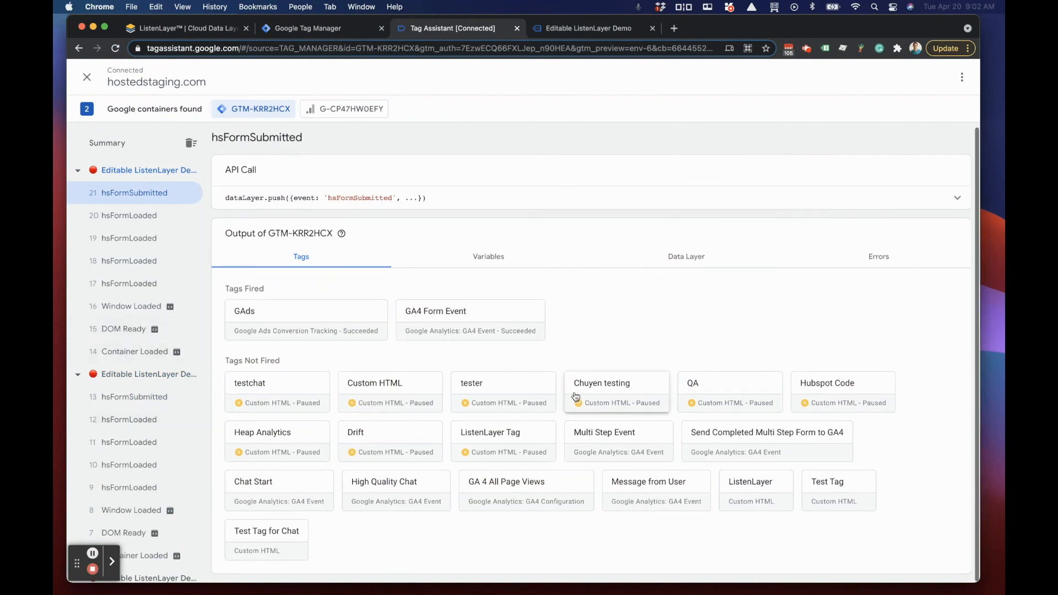
pyautogui.click(821, 482)
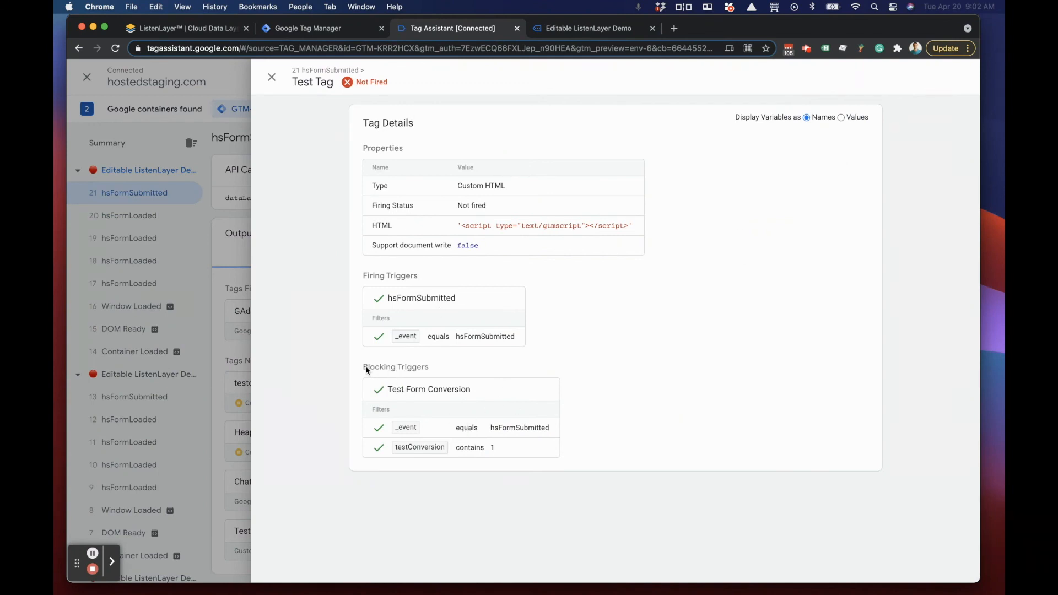
pyautogui.moveTo(368, 367); pyautogui.dragTo(430, 367)
pyautogui.click(274, 77)
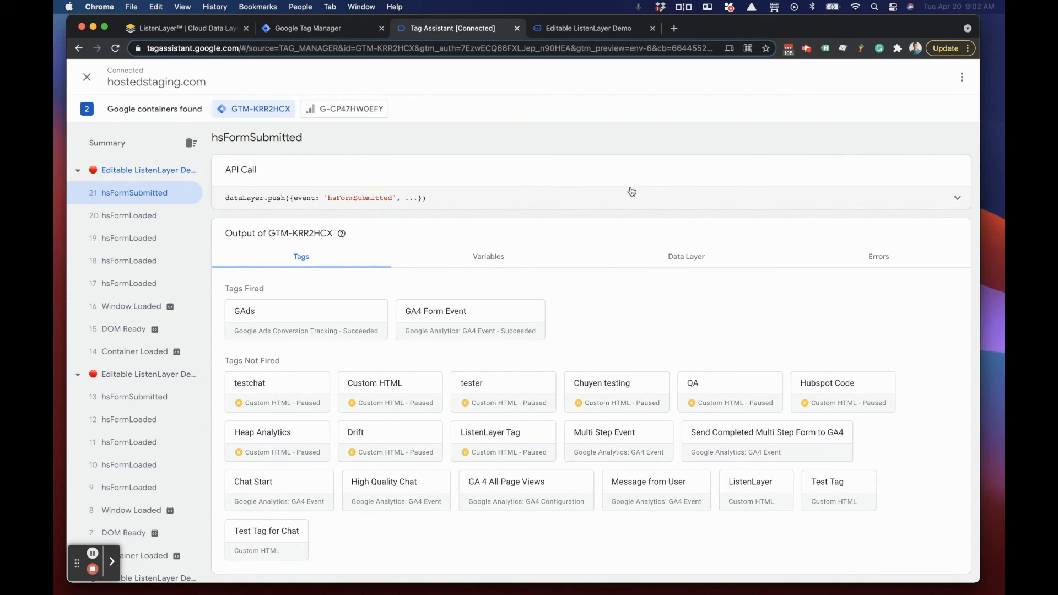
# Step: Switch to ListenLayer, open the listeners page, and filter the listeners by URL
pyautogui.click(175, 32)
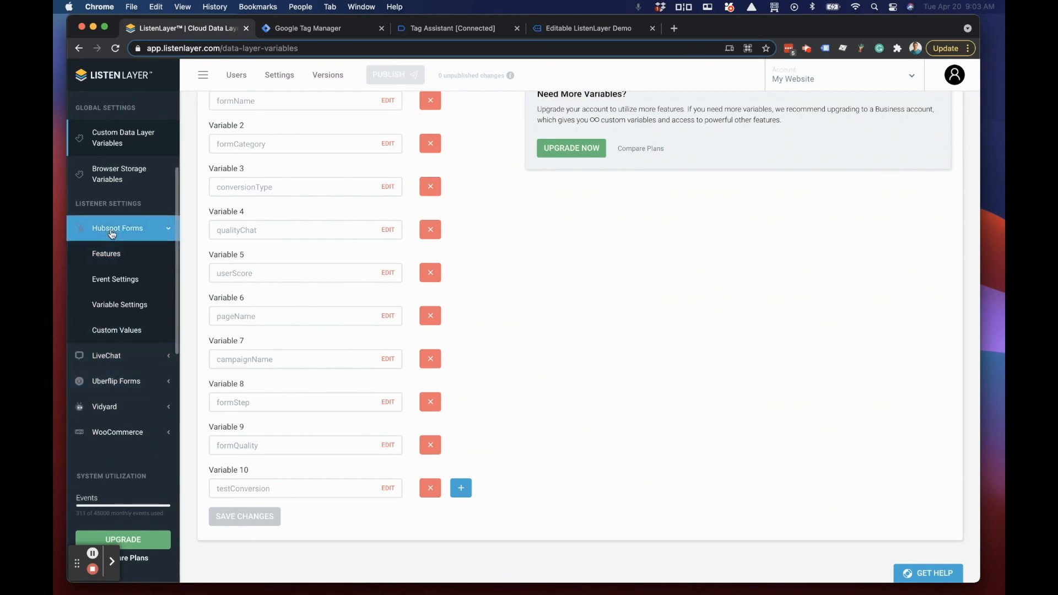
pyautogui.scroll(5, 119, 279)
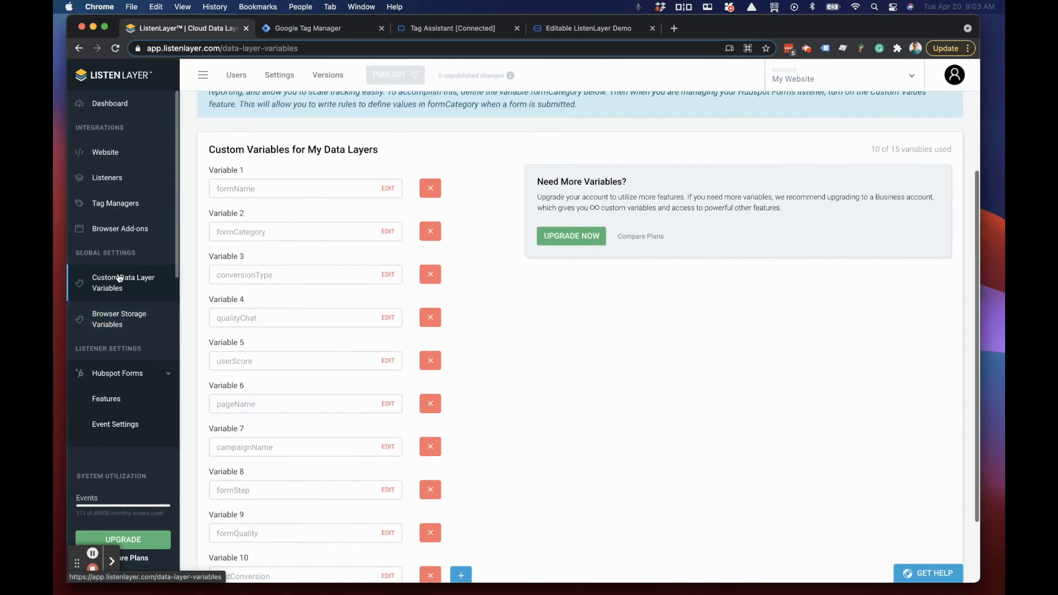
pyautogui.click(108, 178)
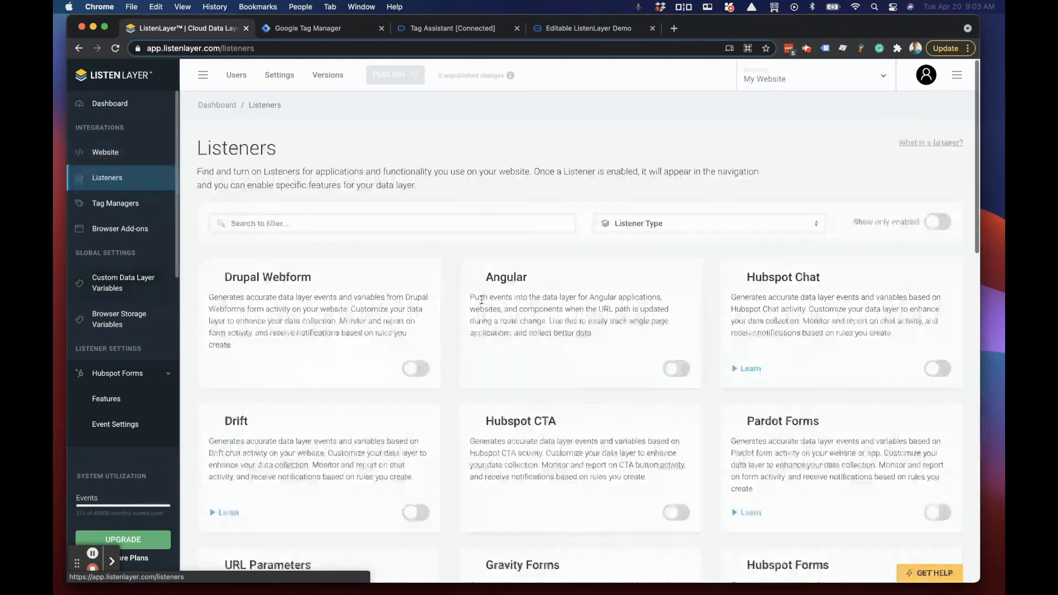
pyautogui.click(412, 218)
pyautogui.write('URL')
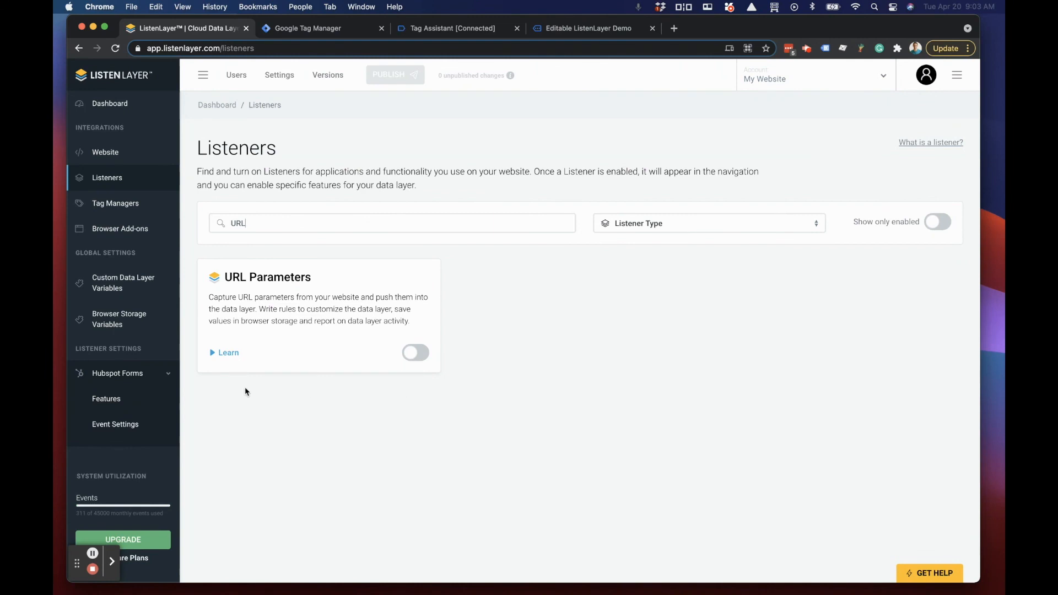
pyautogui.click(504, 381)
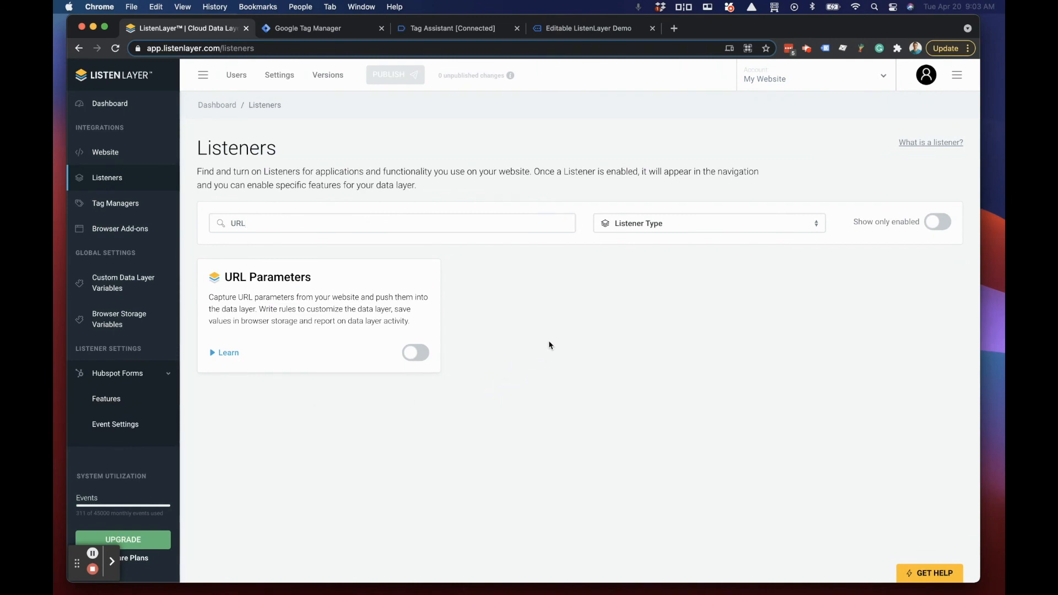